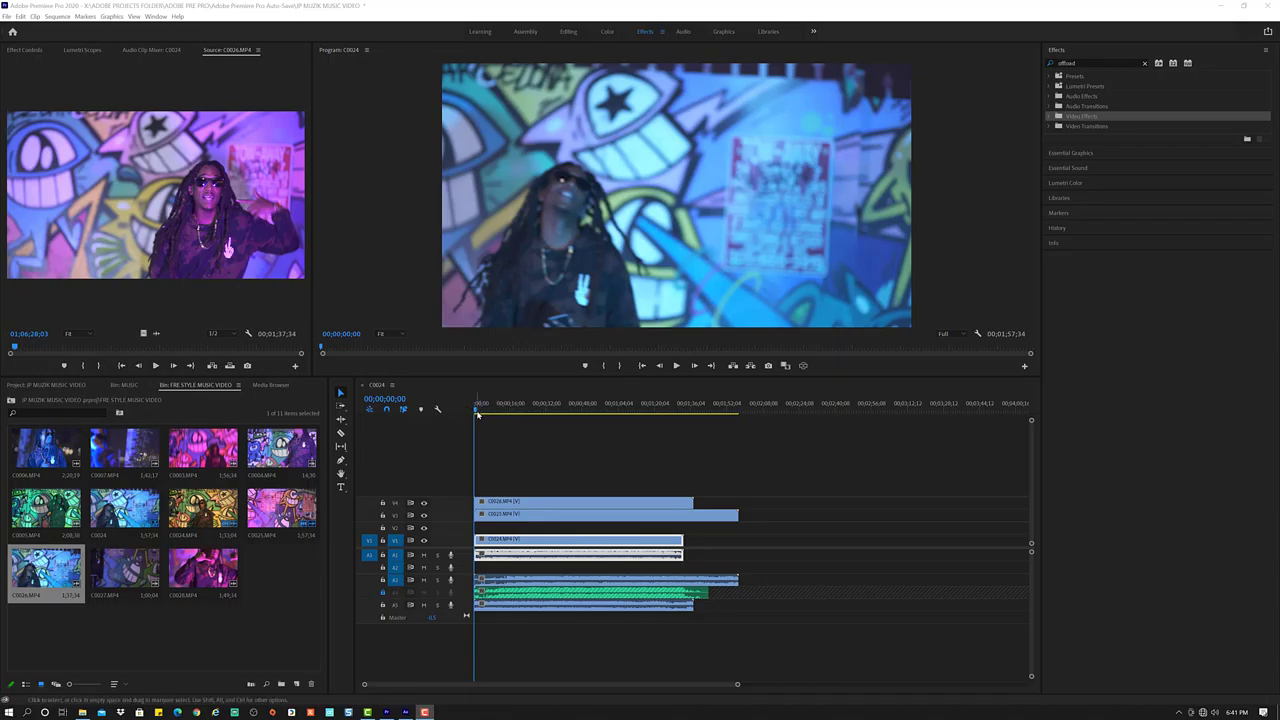
Step: Play the opening of the C0024 sequence, adjusting the playback volume, then stop it
{"action": "left_click_drag", "start_coordinate": [476, 413], "coordinate": [472, 415]}
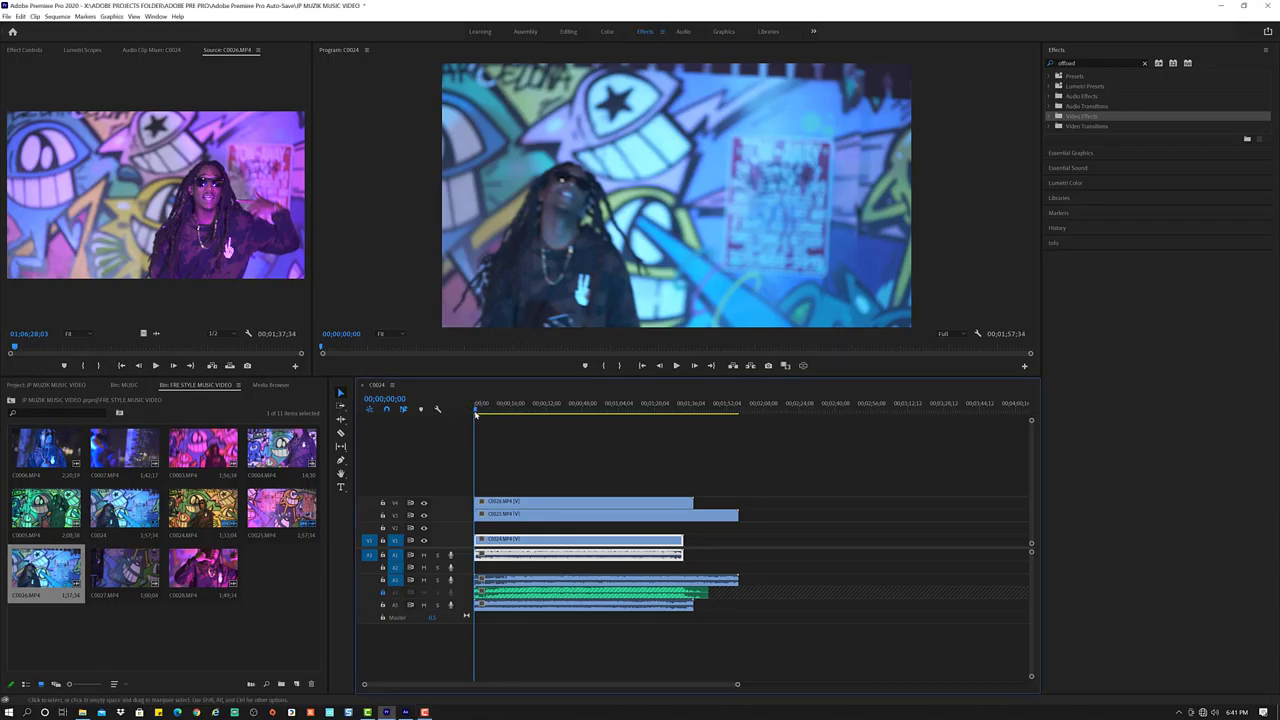
{"action": "key", "text": "space"}
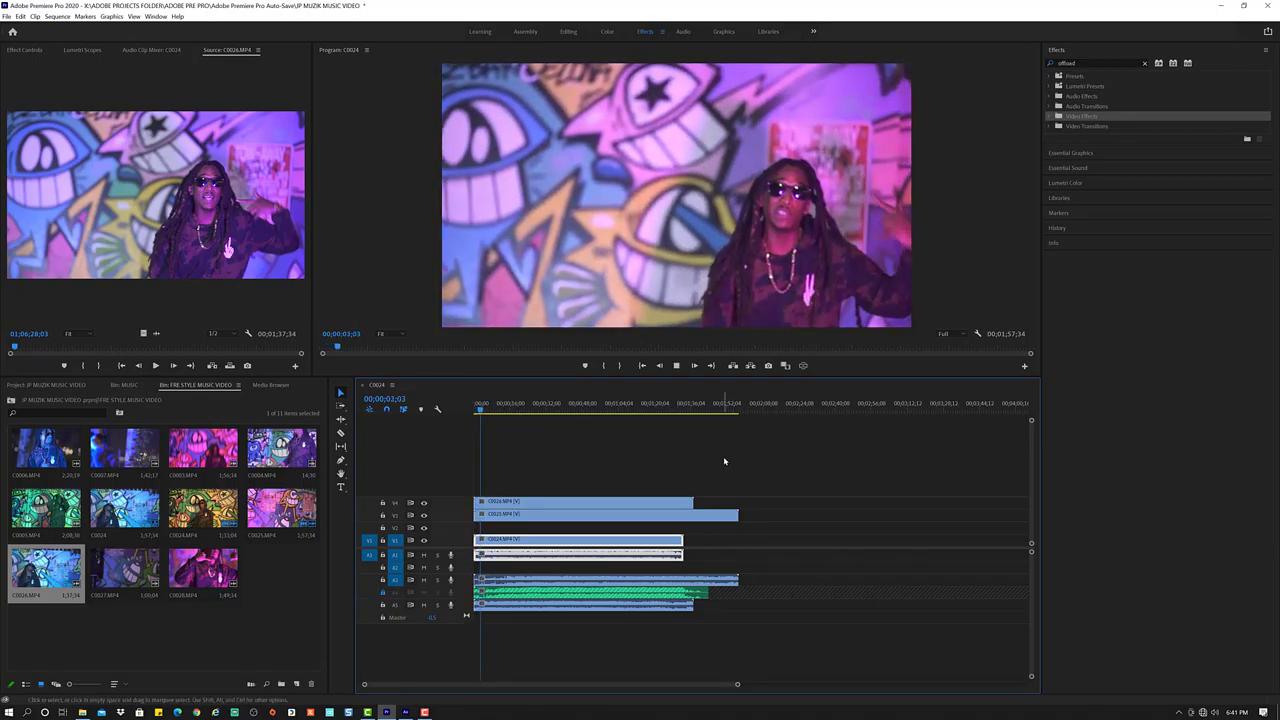
{"action": "key", "text": "XF86AudioRaiseVolume"}
{"action": "key", "text": "XF86AudioLowerVolume"}
{"action": "key", "text": "XF86AudioLowerVolume"}
{"action": "key", "text": "XF86AudioLowerVolume"}
{"action": "key", "text": "space"}
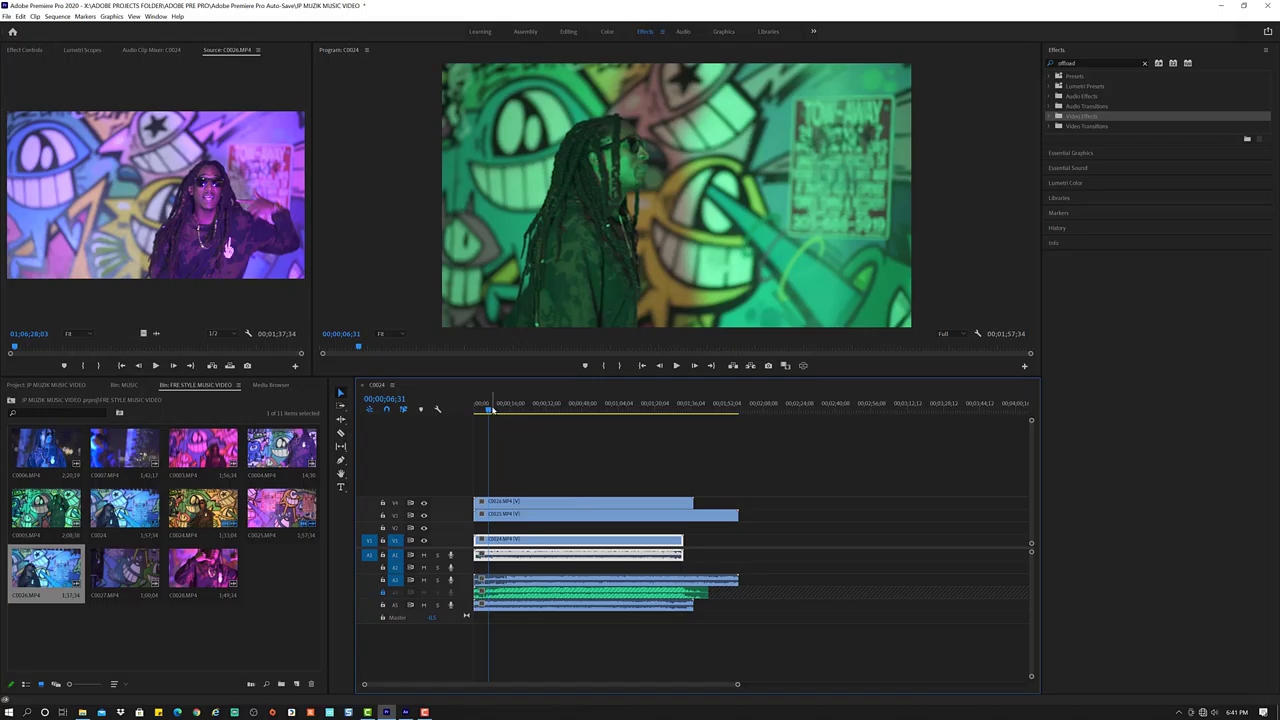
Step: Move the playhead to 00;00;54;42 and turn on Linked Selection
{"action": "left_click_drag", "start_coordinate": [489, 410], "coordinate": [594, 418]}
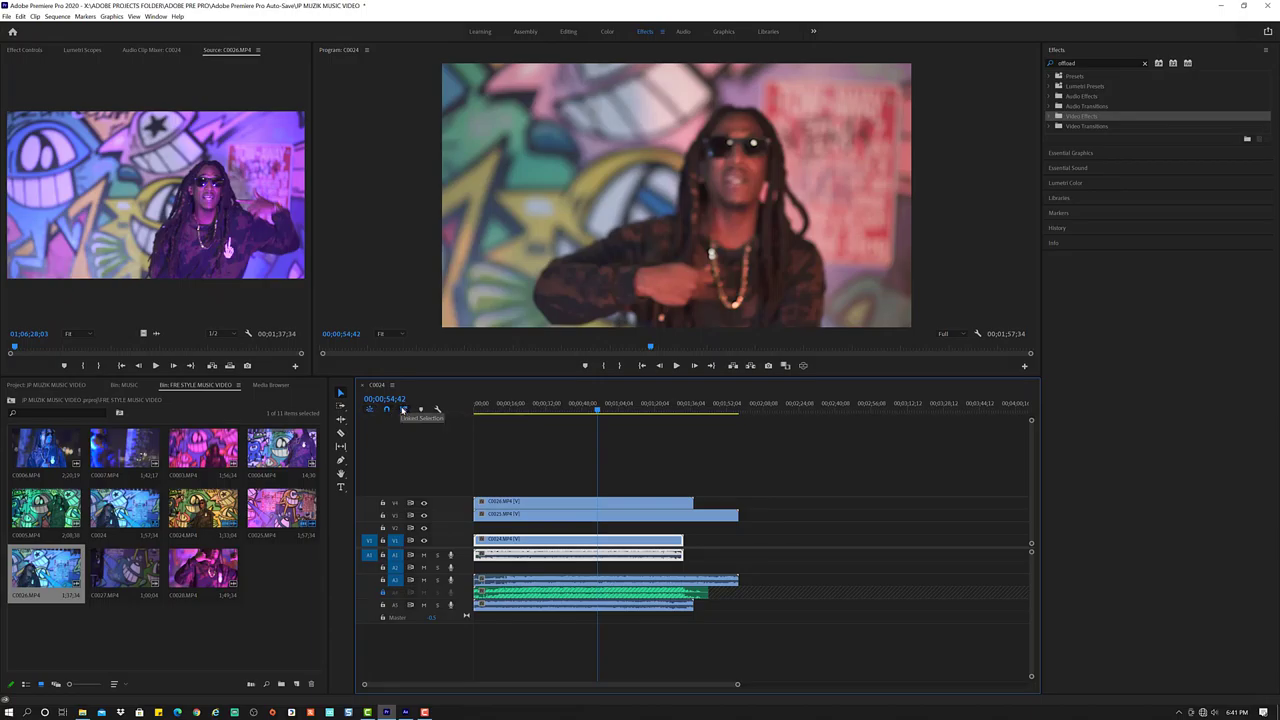
{"action": "left_click", "coordinate": [403, 409]}
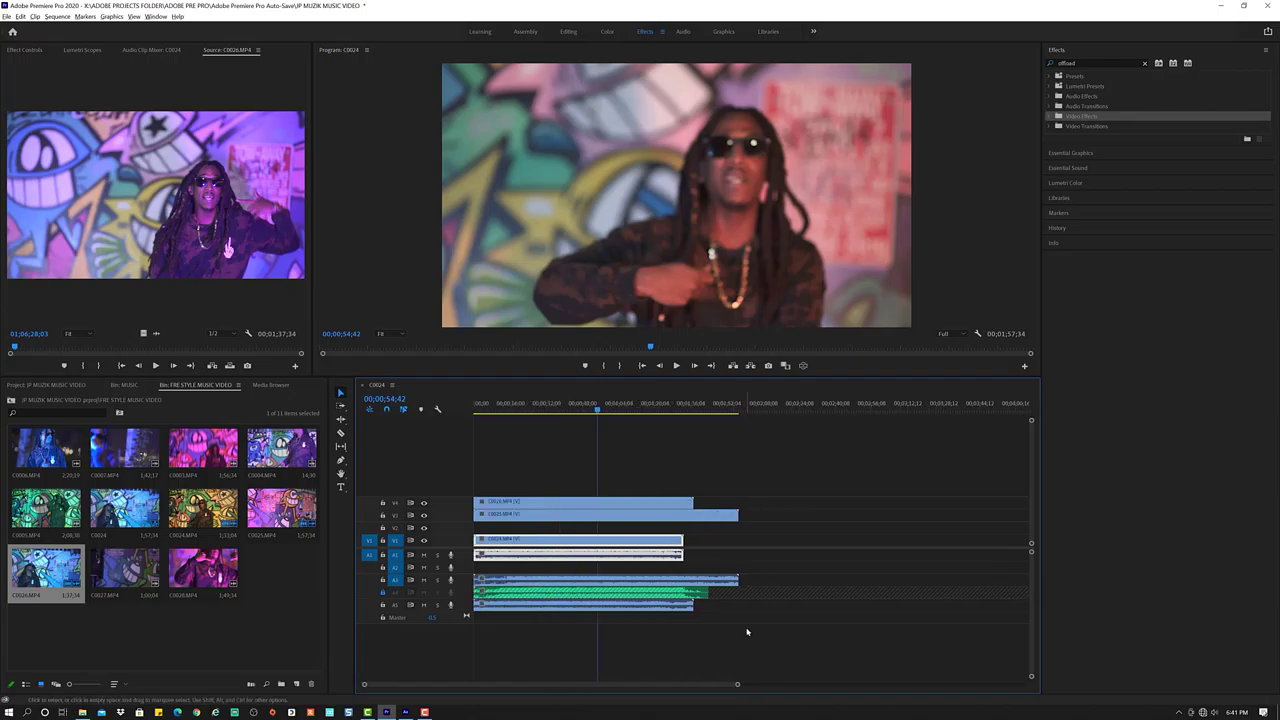
{"action": "scroll", "coordinate": [744, 630], "scroll_direction": "right", "scroll_amount": 3}
{"action": "scroll", "coordinate": [744, 630], "scroll_direction": "right", "scroll_amount": 3}
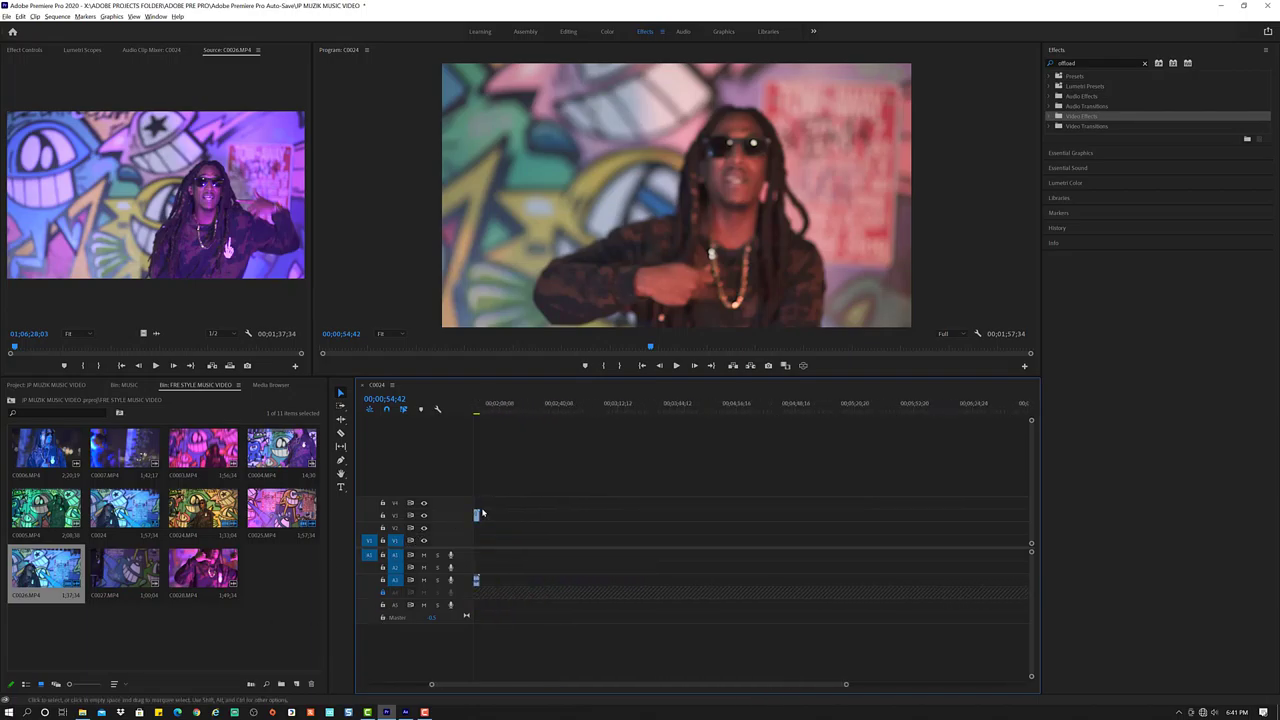
{"action": "key", "text": "backslash"}
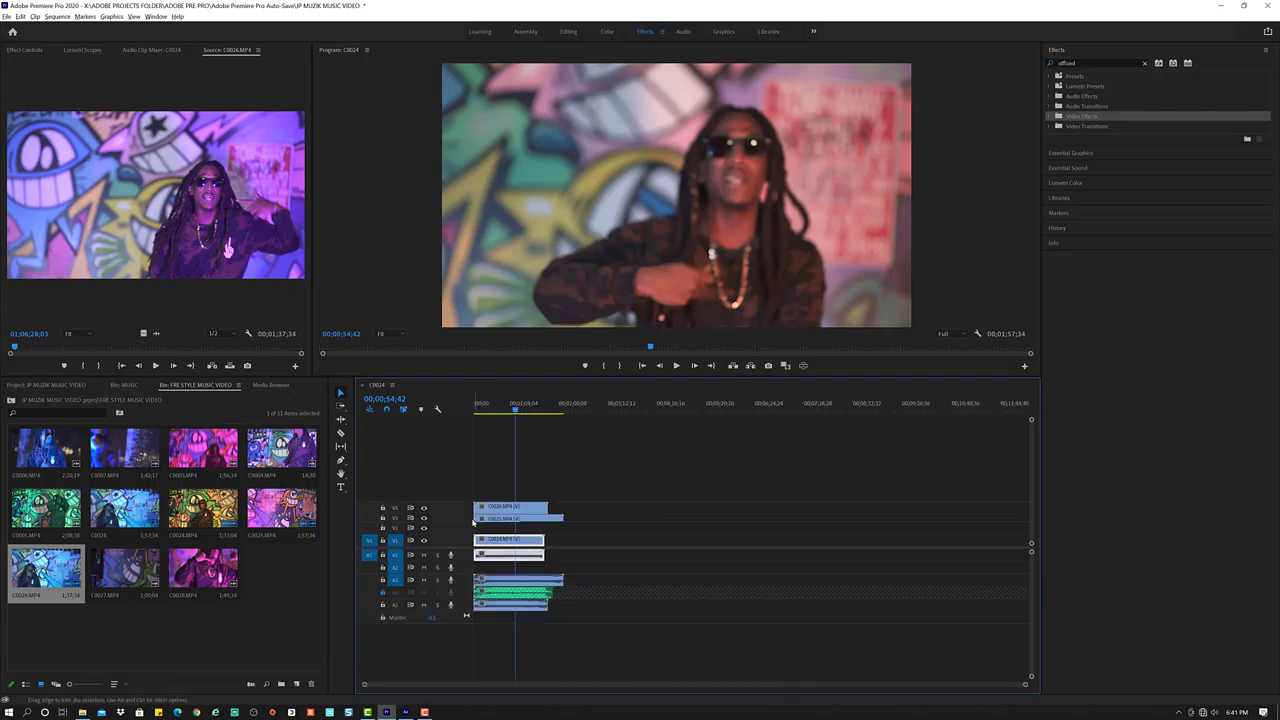
{"action": "scroll", "coordinate": [486, 518], "scroll_direction": "up", "scroll_amount": 2}
{"action": "scroll", "coordinate": [455, 507], "scroll_direction": "down", "scroll_amount": 2}
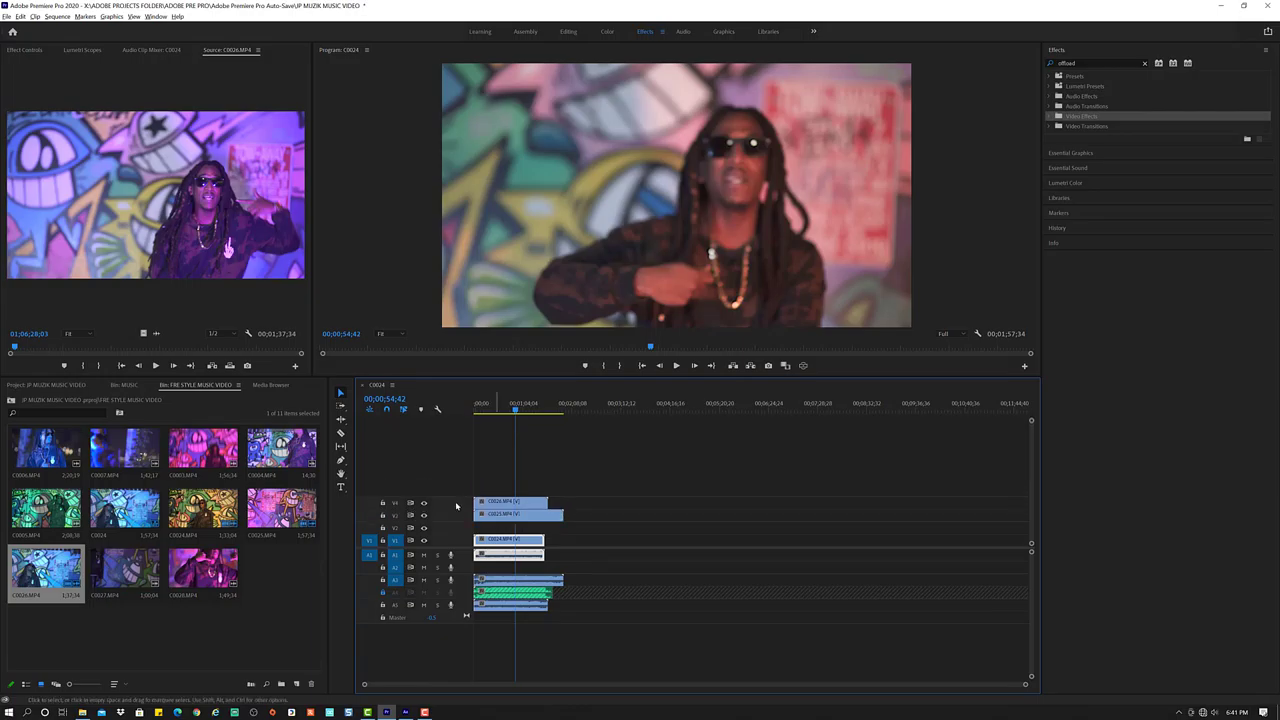
{"action": "key", "text": "equal"}
{"action": "left_click", "coordinate": [519, 541]}
{"action": "key", "text": "equal"}
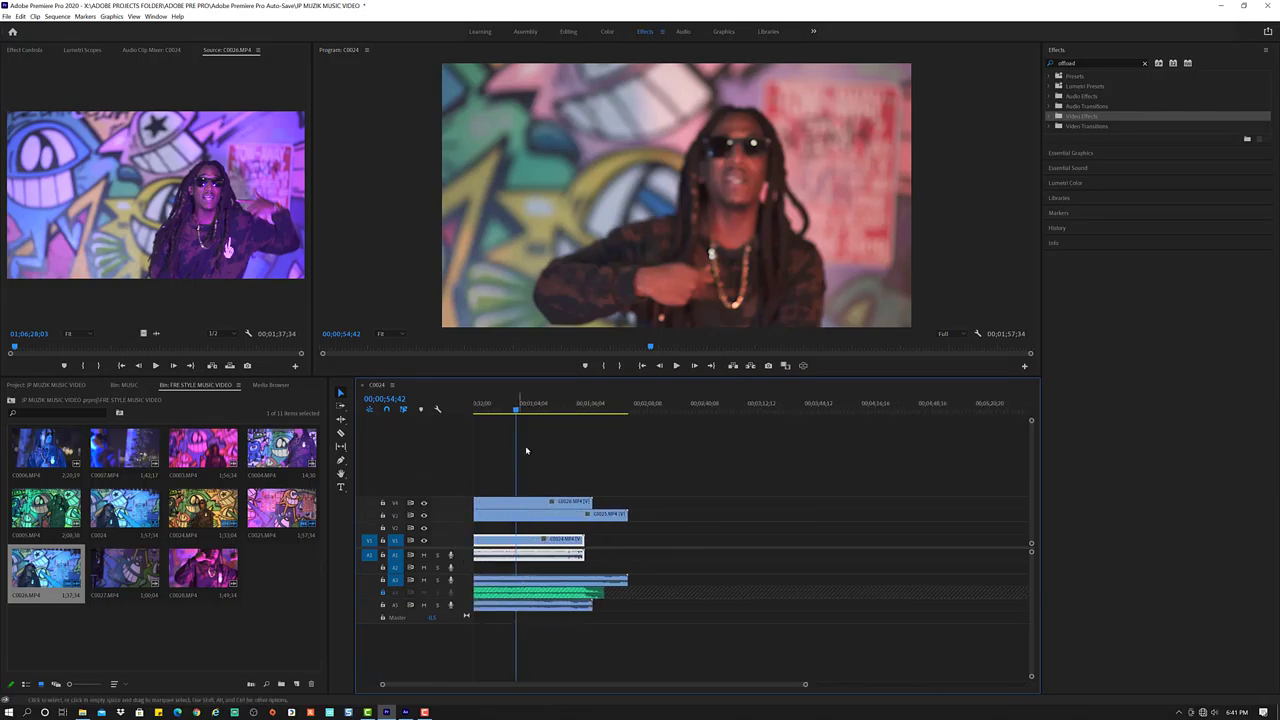
{"action": "key", "text": "Home"}
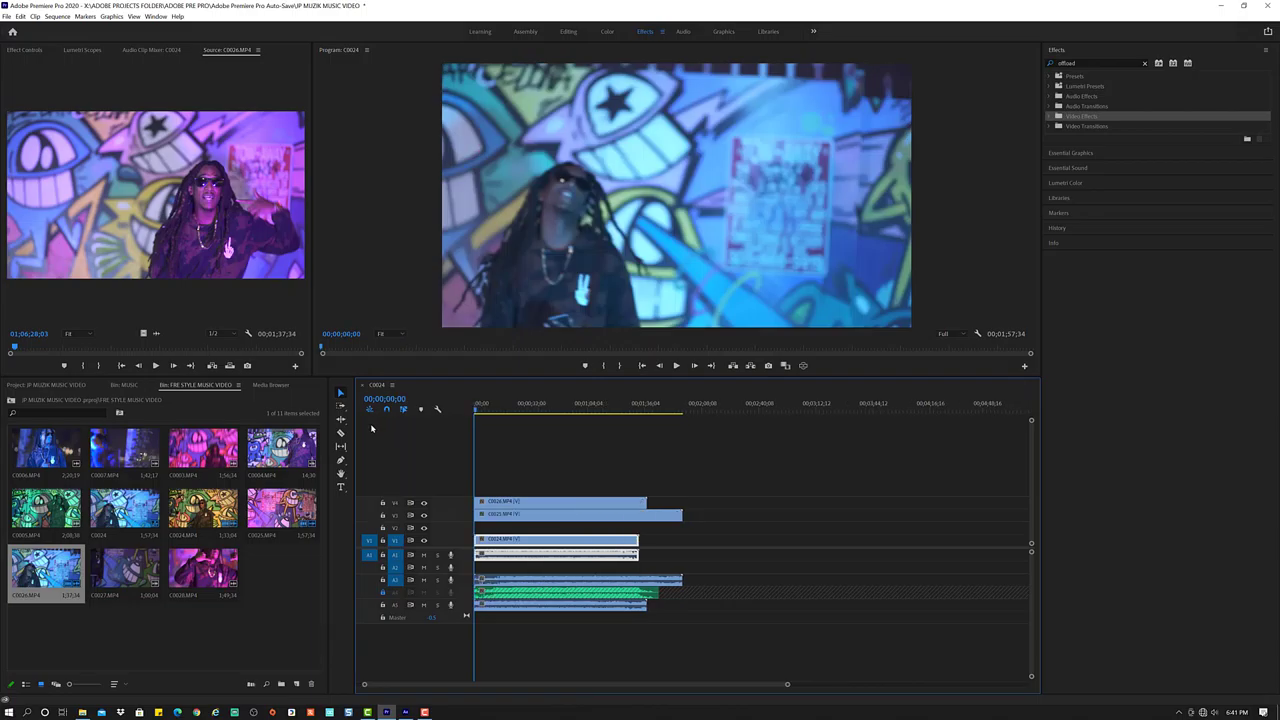
{"action": "left_click", "coordinate": [424, 516]}
{"action": "left_click", "coordinate": [424, 516]}
{"action": "left_click_drag", "start_coordinate": [480, 407], "coordinate": [552, 407]}
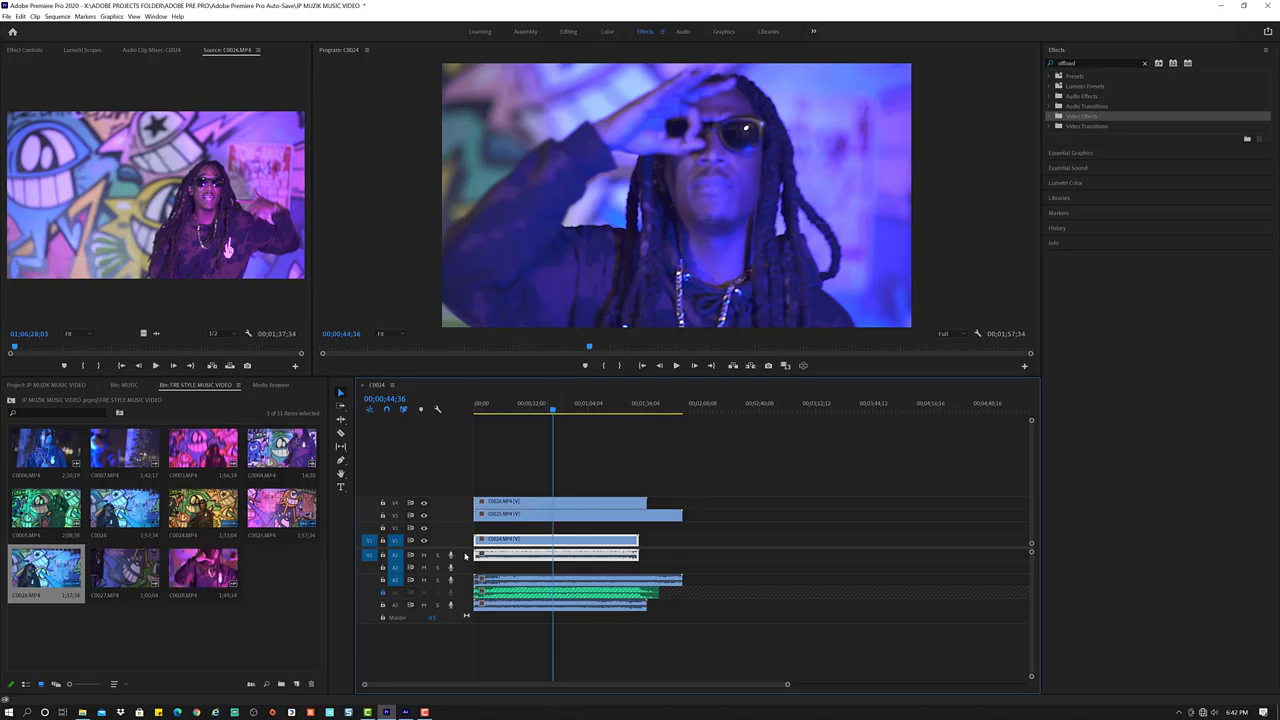
{"action": "left_click", "coordinate": [638, 637]}
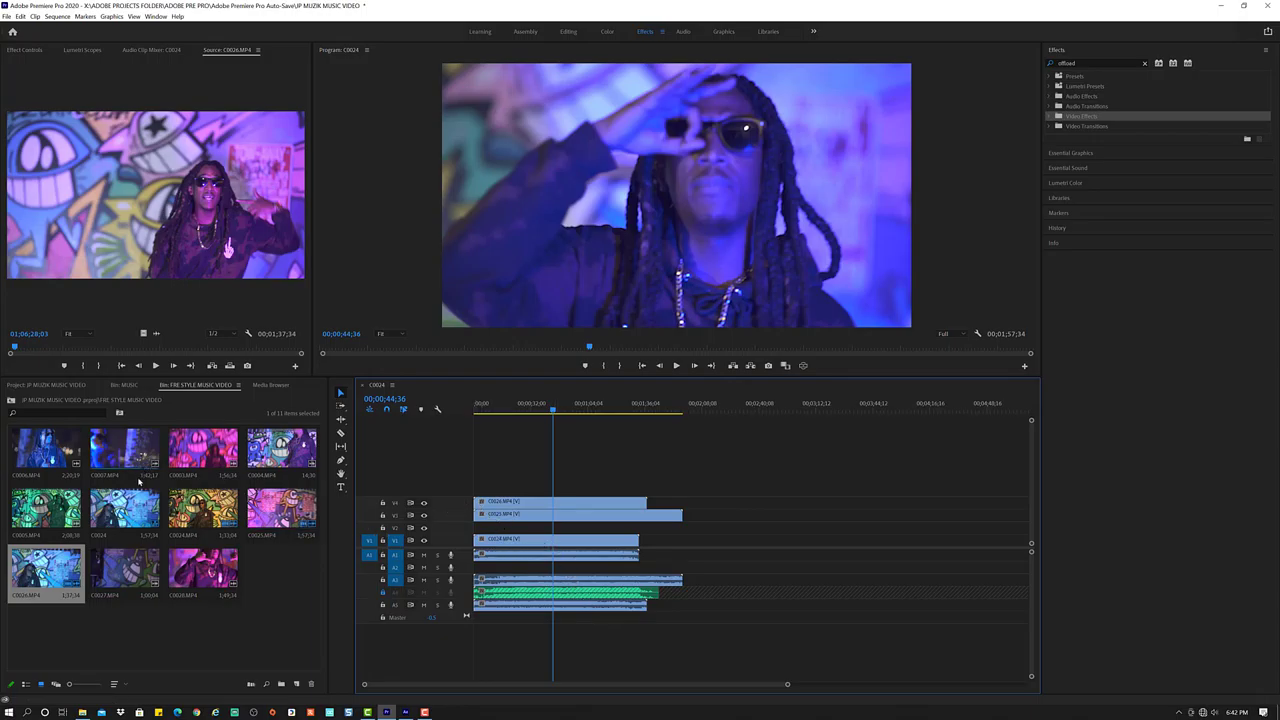
Step: Load C0007 into the Source Monitor and play it from near its start
{"action": "left_click_drag", "start_coordinate": [124, 450], "coordinate": [113, 318]}
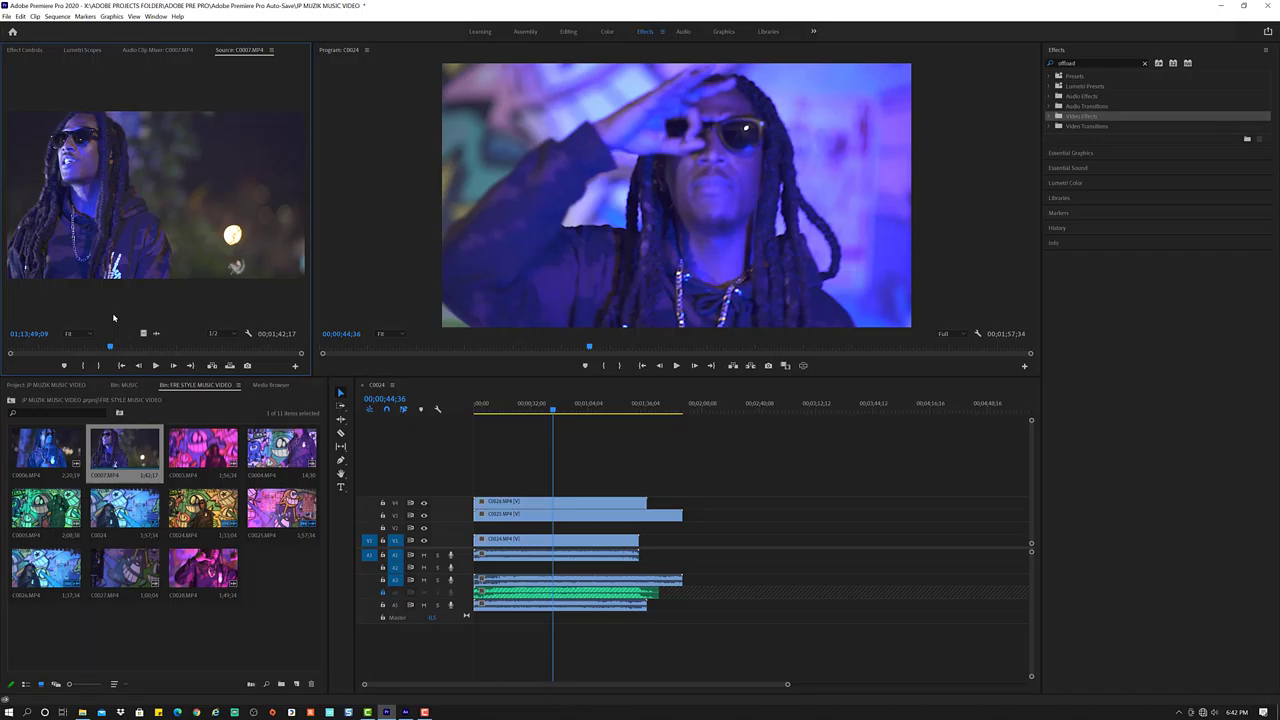
{"action": "left_click", "coordinate": [156, 366]}
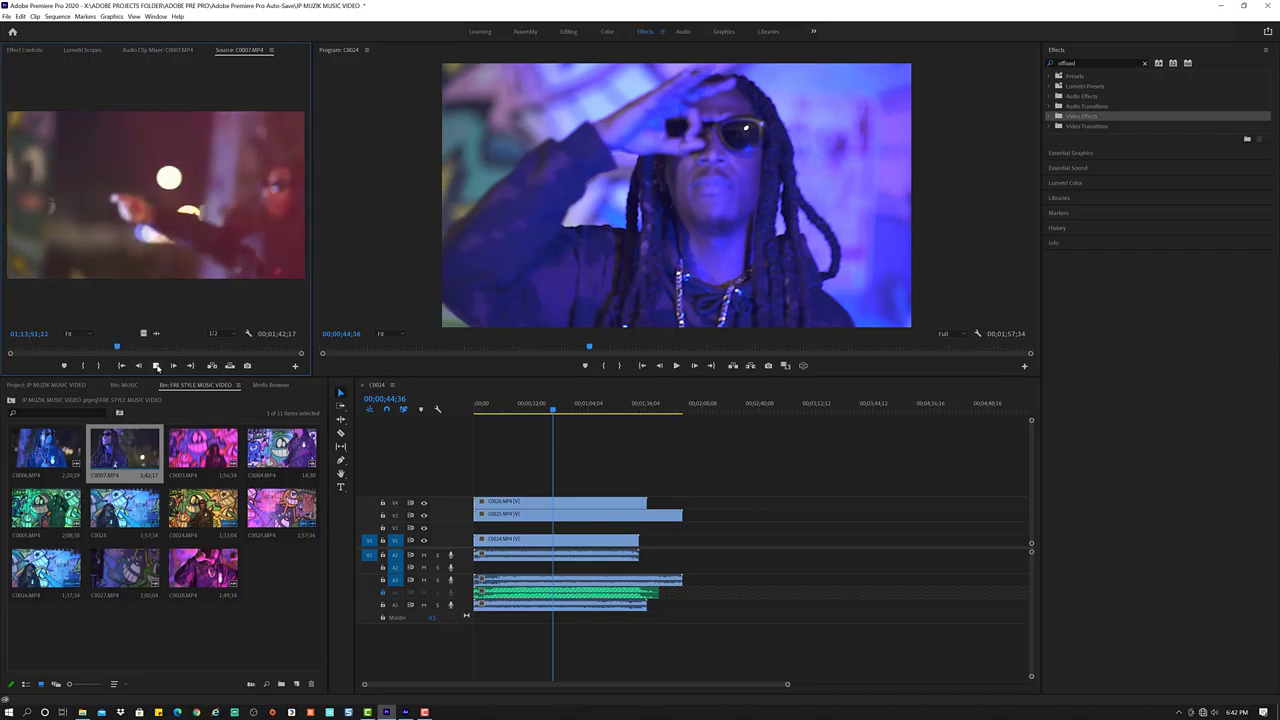
{"action": "left_click_drag", "start_coordinate": [118, 348], "coordinate": [17, 348]}
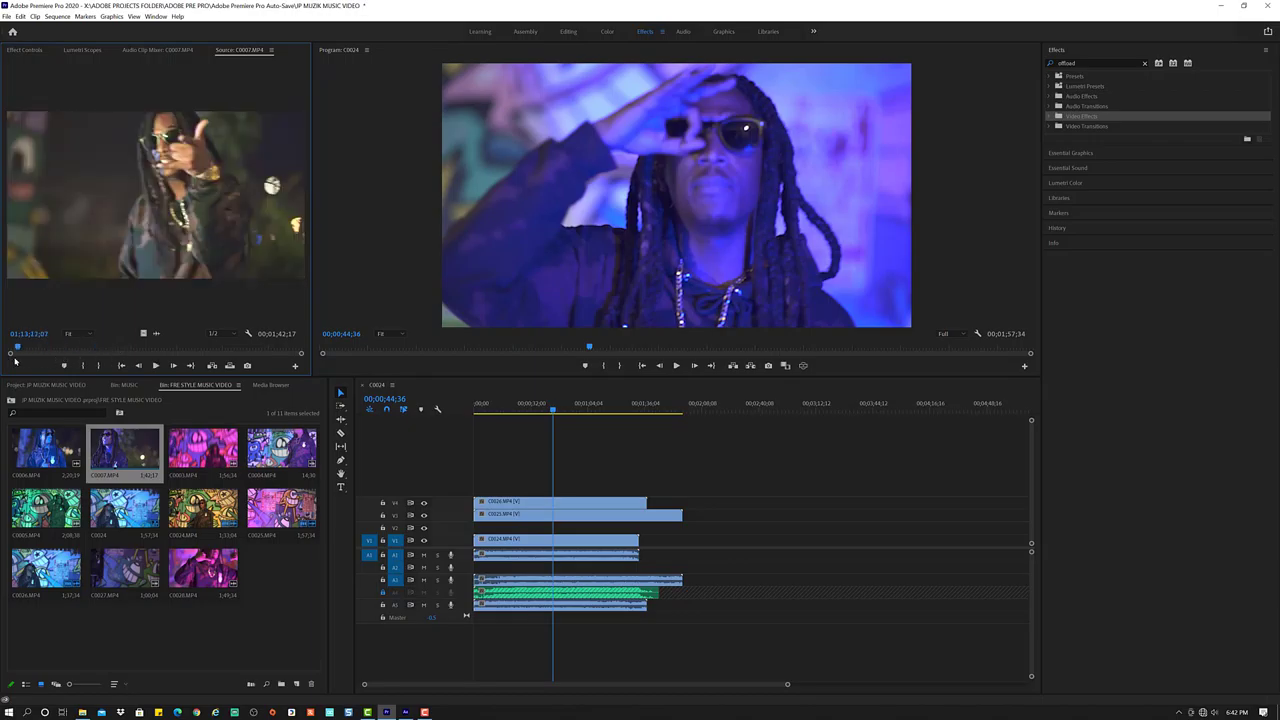
{"action": "left_click", "coordinate": [155, 366]}
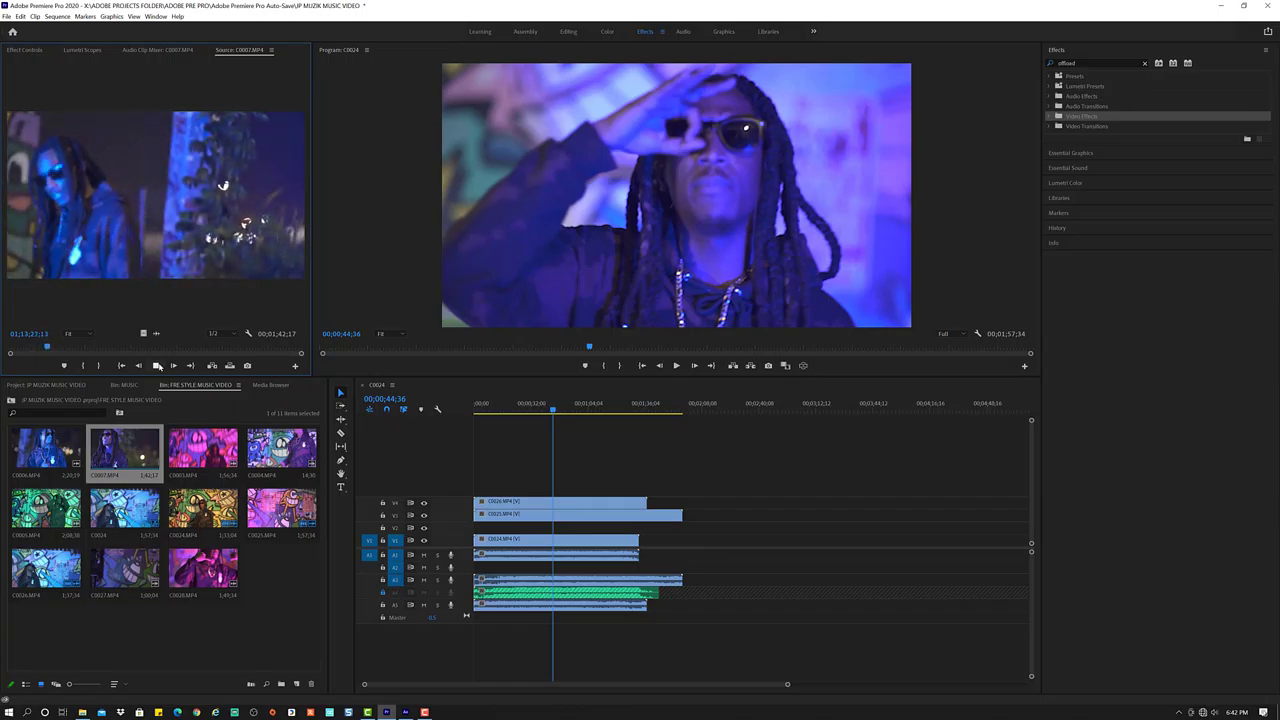
{"action": "left_click", "coordinate": [157, 366]}
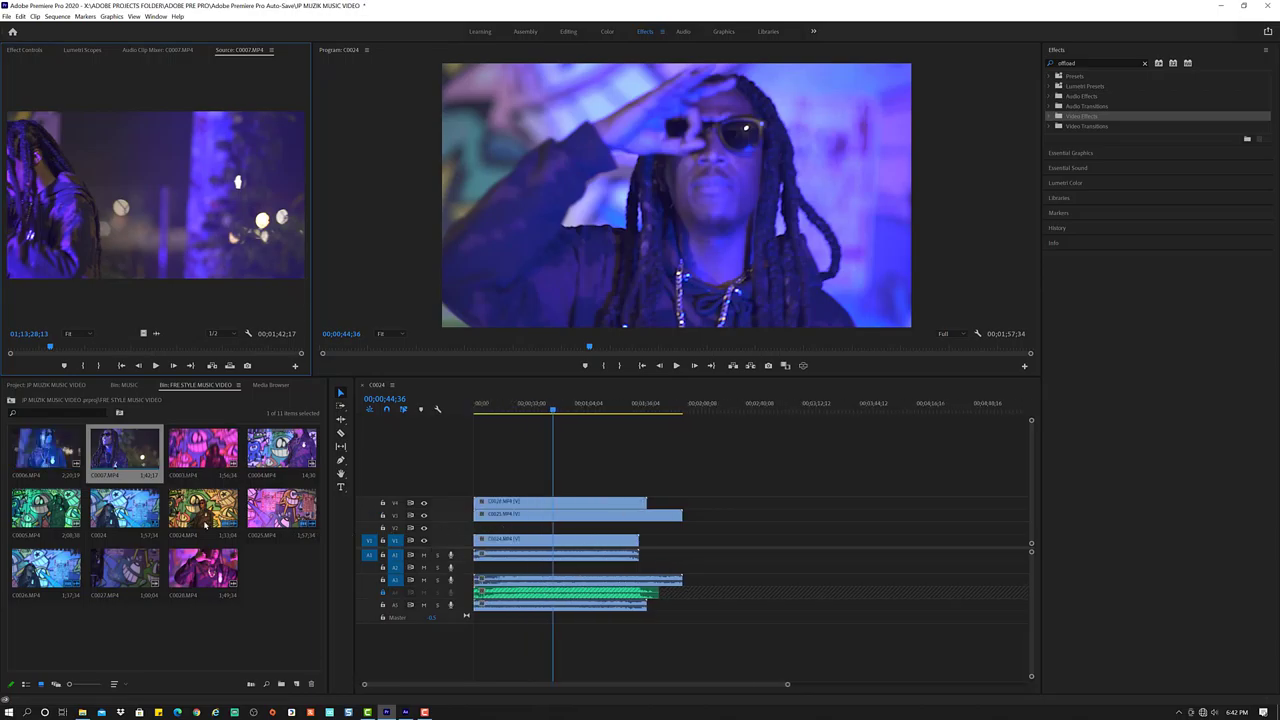
Step: Place the C0006 clip from the bin into the sequence tracks
{"action": "left_click", "coordinate": [60, 455]}
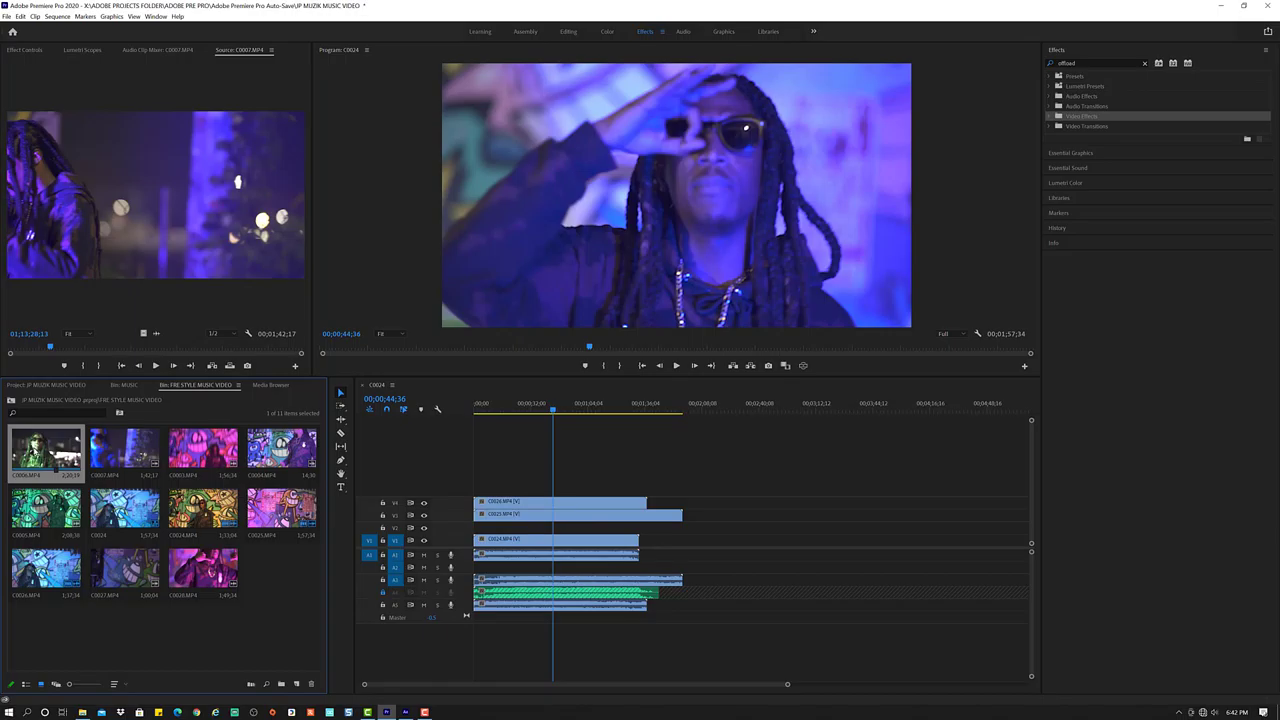
{"action": "left_click", "coordinate": [122, 452], "text": "ctrl"}
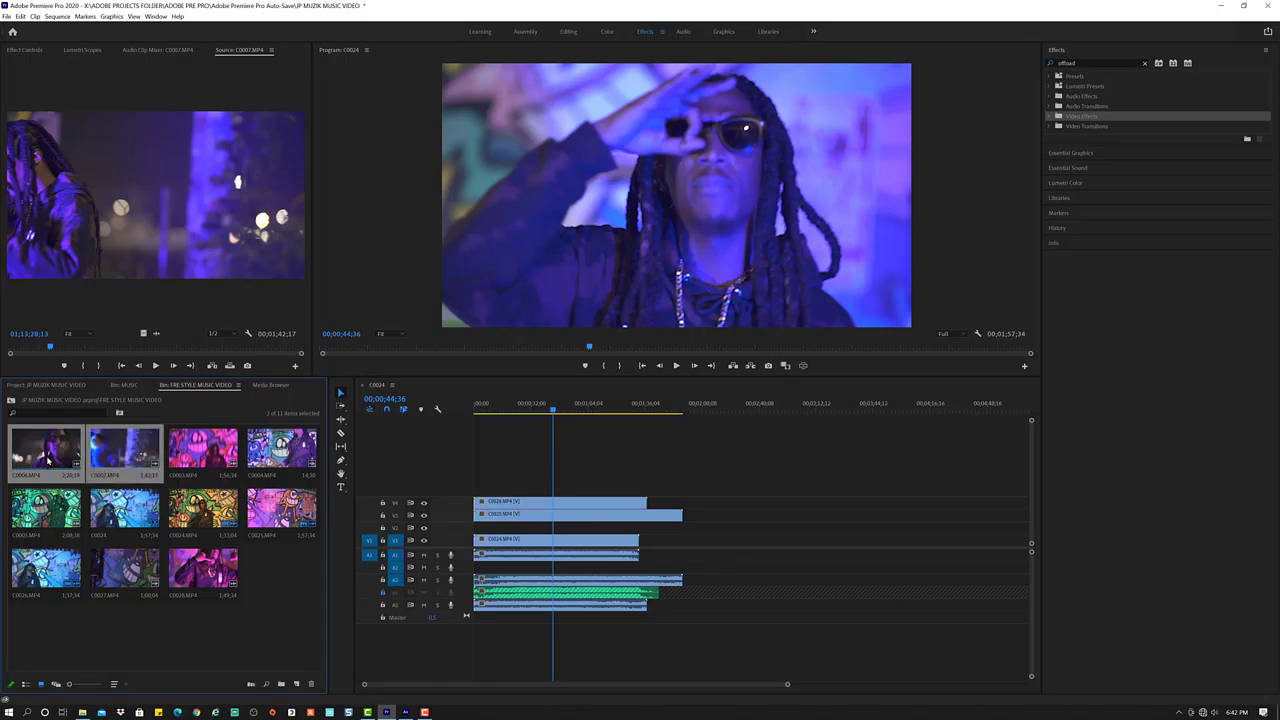
{"action": "mouse_move", "coordinate": [45, 456]}
{"action": "left_mouse_down"}
{"action": "mouse_move", "coordinate": [498, 483]}
{"action": "mouse_move", "coordinate": [11, 451]}
{"action": "left_mouse_up"}
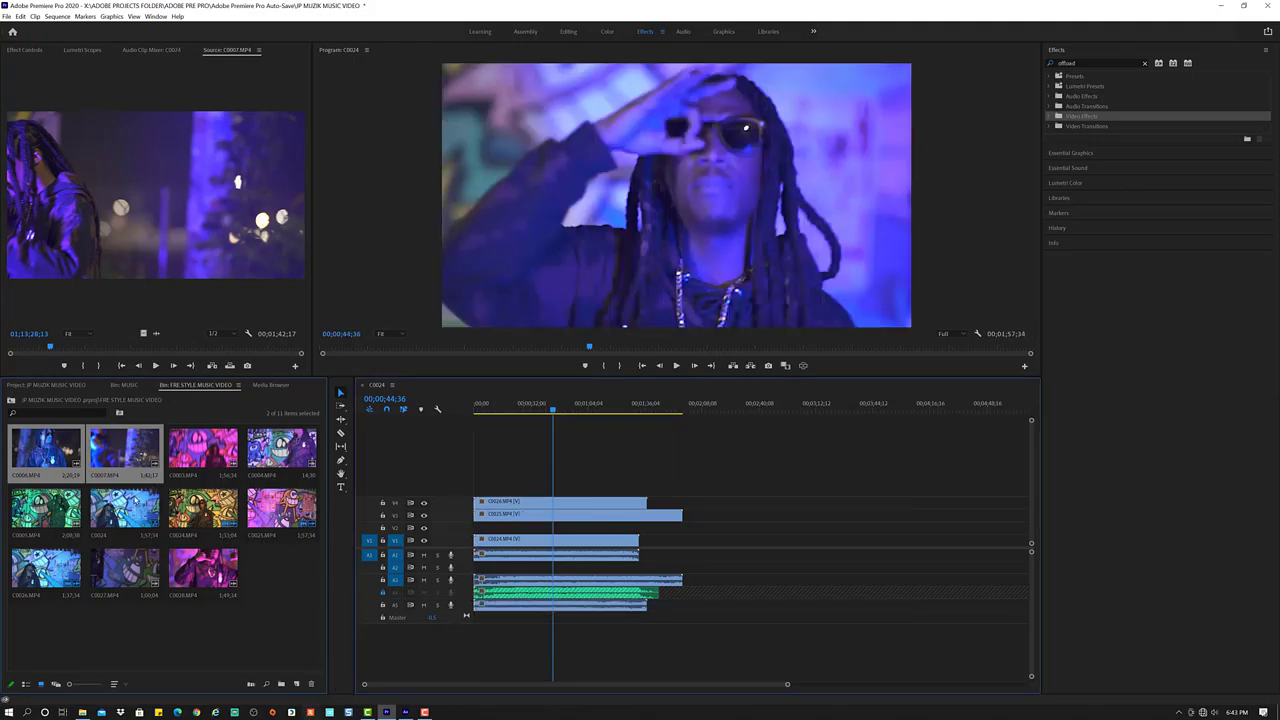
{"action": "left_click", "coordinate": [50, 456]}
{"action": "left_click_drag", "start_coordinate": [50, 456], "coordinate": [466, 490]}
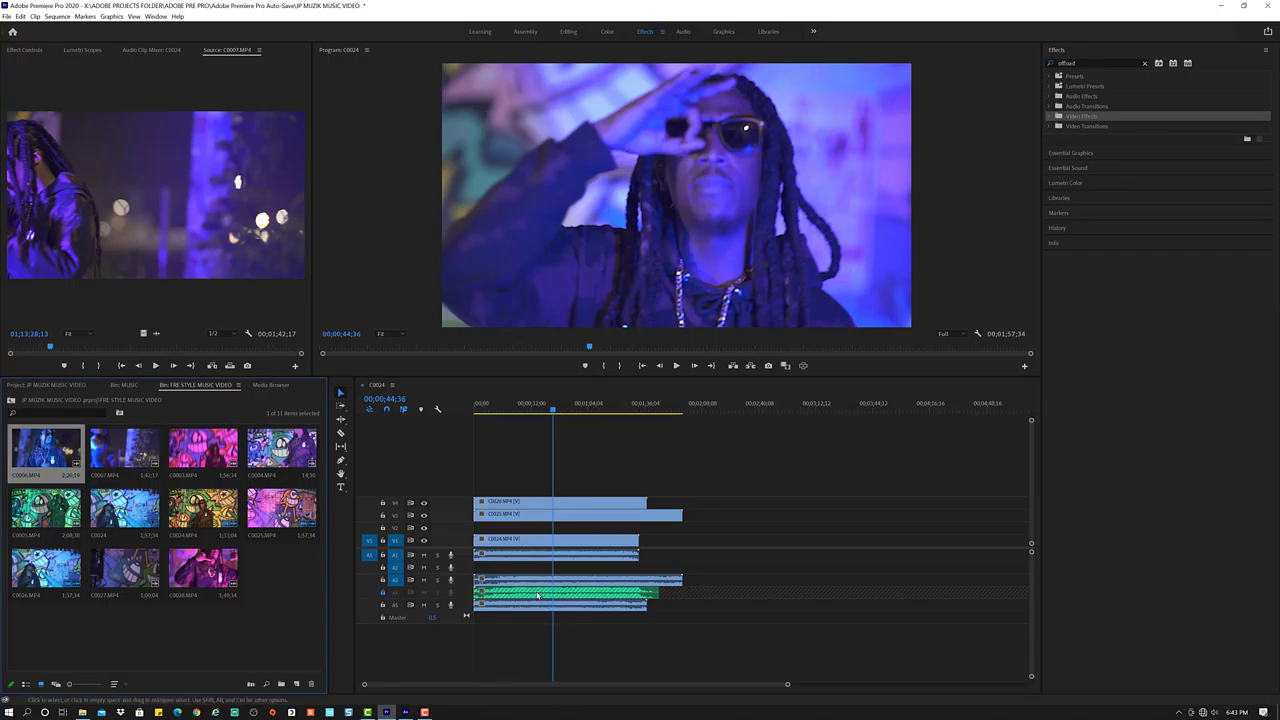
Step: Add a V5 video track and new audio tracks from A6 through A11 with Add Tracks
{"action": "left_click", "coordinate": [514, 449]}
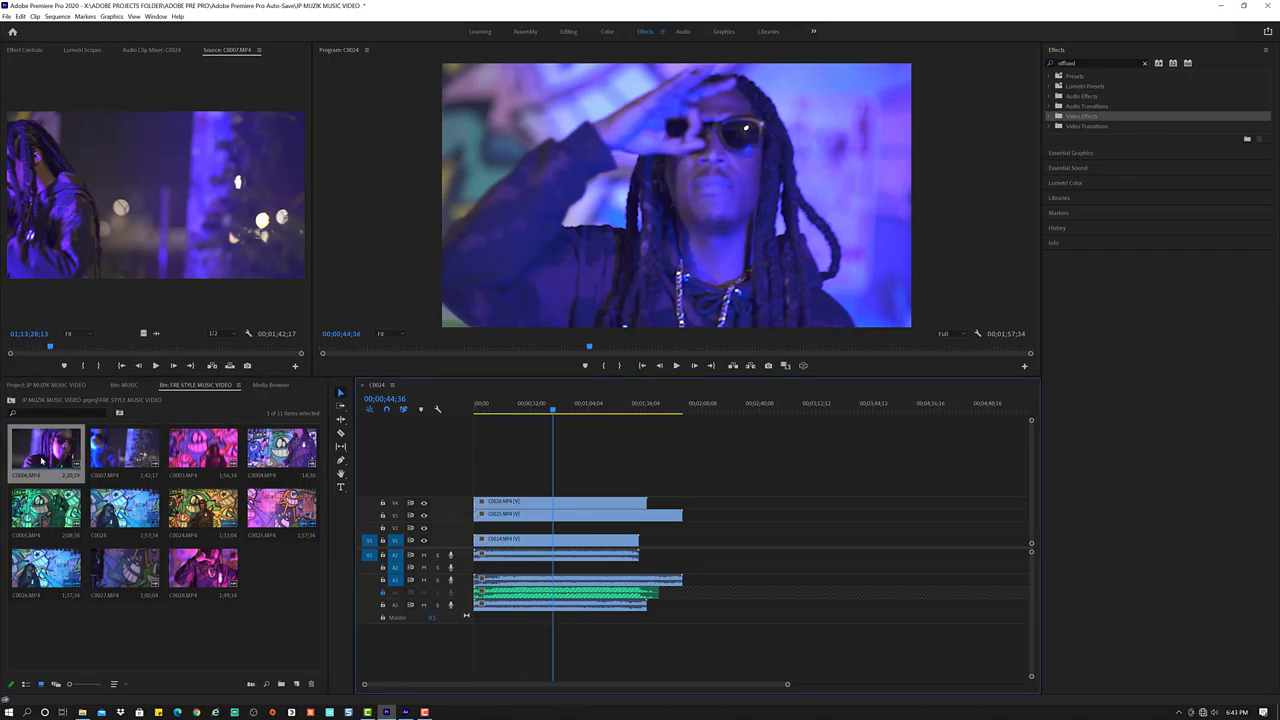
{"action": "right_click", "coordinate": [402, 637]}
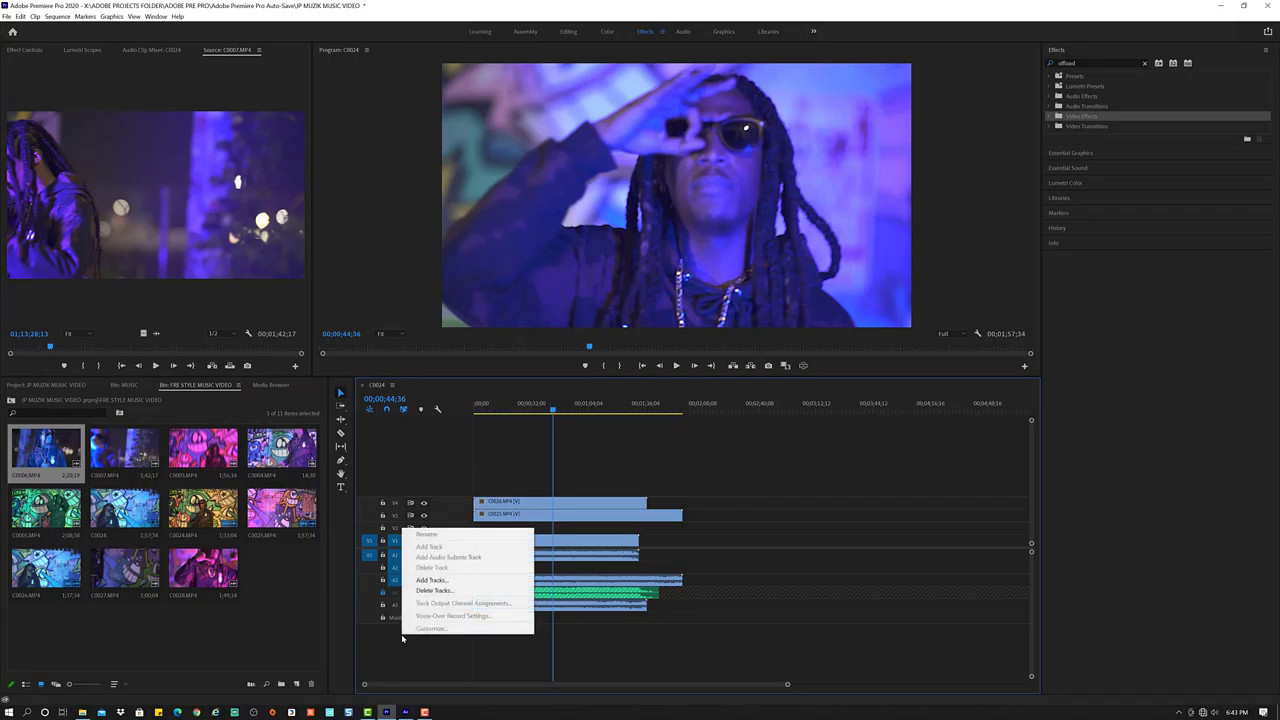
{"action": "left_click", "coordinate": [468, 581]}
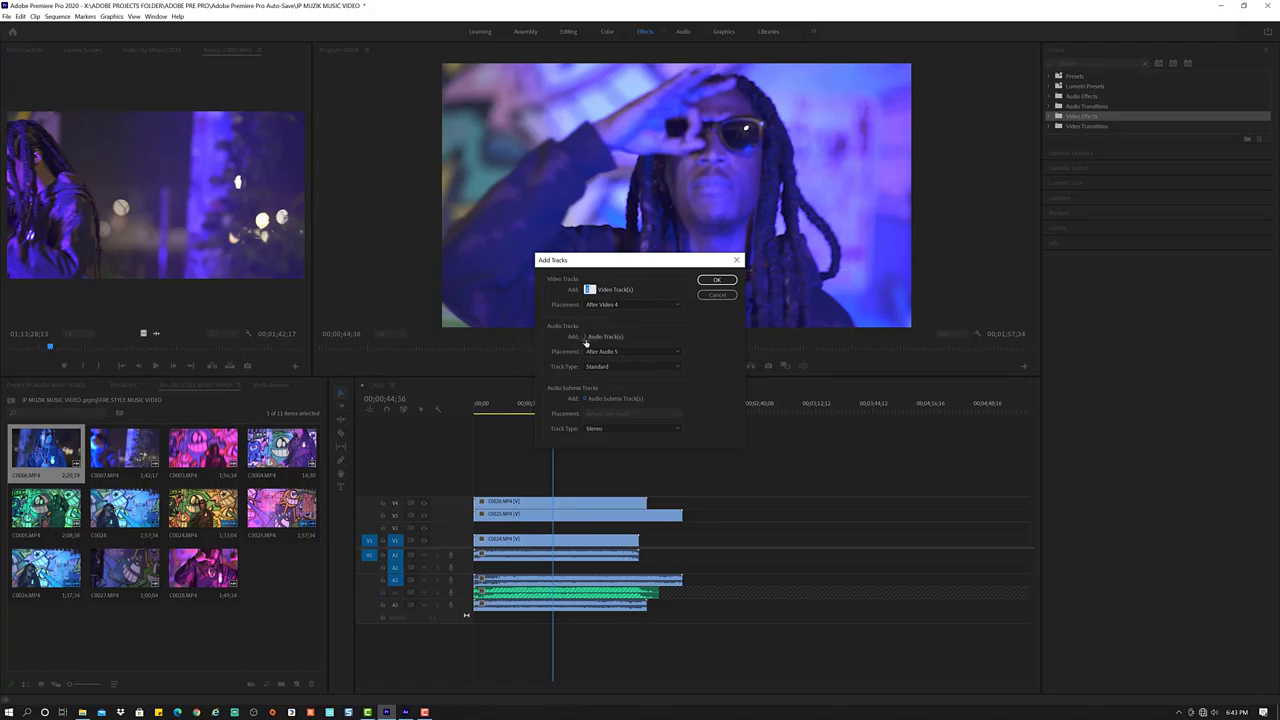
{"action": "left_click", "coordinate": [586, 337]}
{"action": "left_click", "coordinate": [712, 280]}
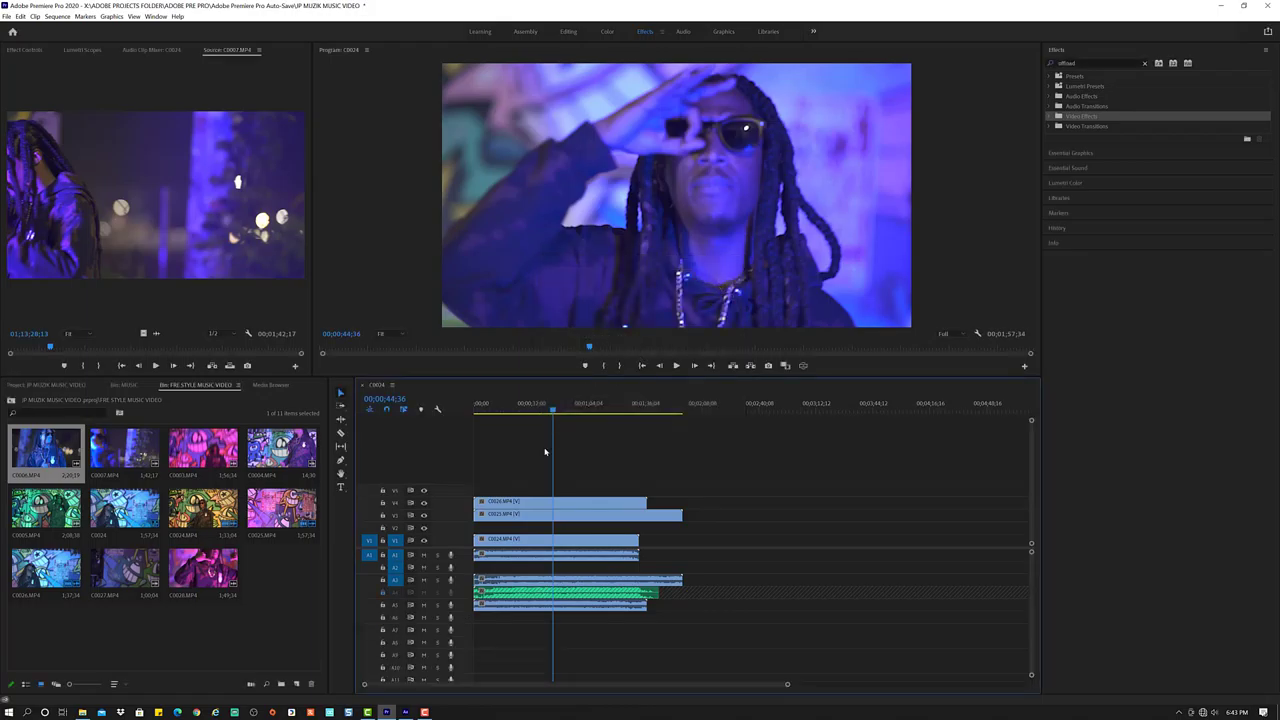
Step: Place C0006 on track V5 and C0007 on a new top video track
{"action": "left_click_drag", "start_coordinate": [45, 447], "coordinate": [480, 447]}
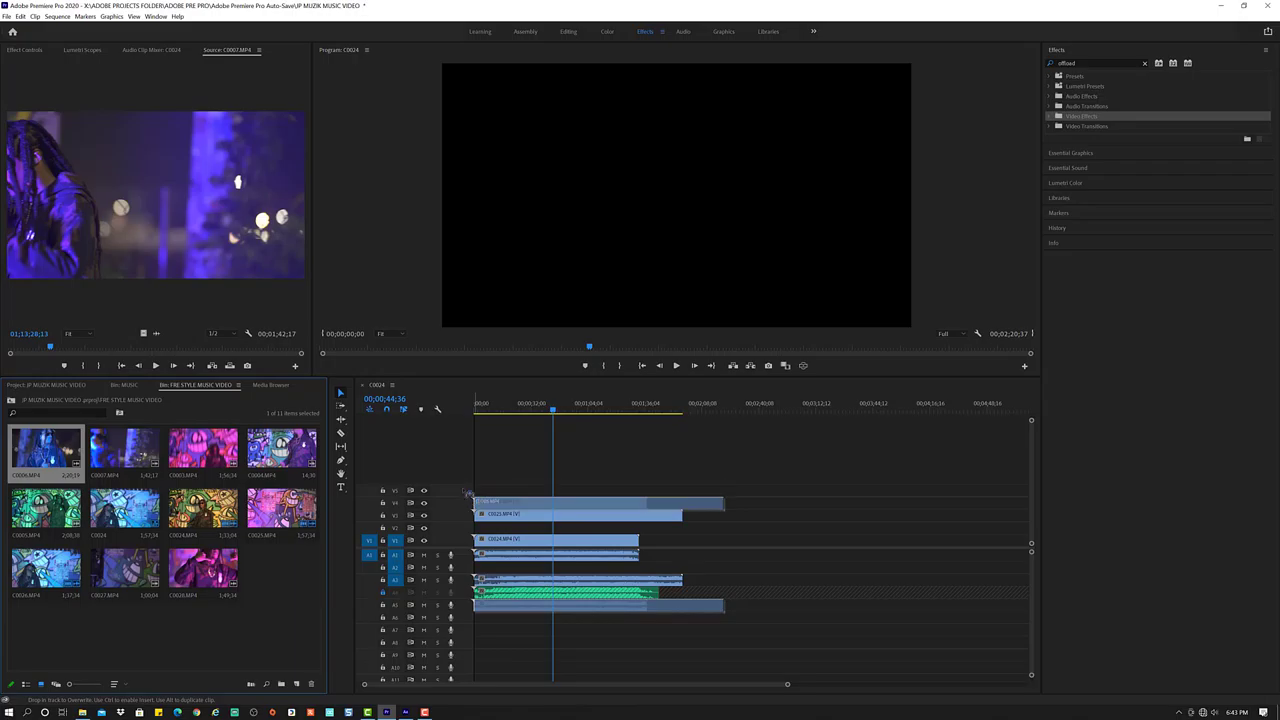
{"action": "left_click_drag", "start_coordinate": [480, 447], "coordinate": [470, 479]}
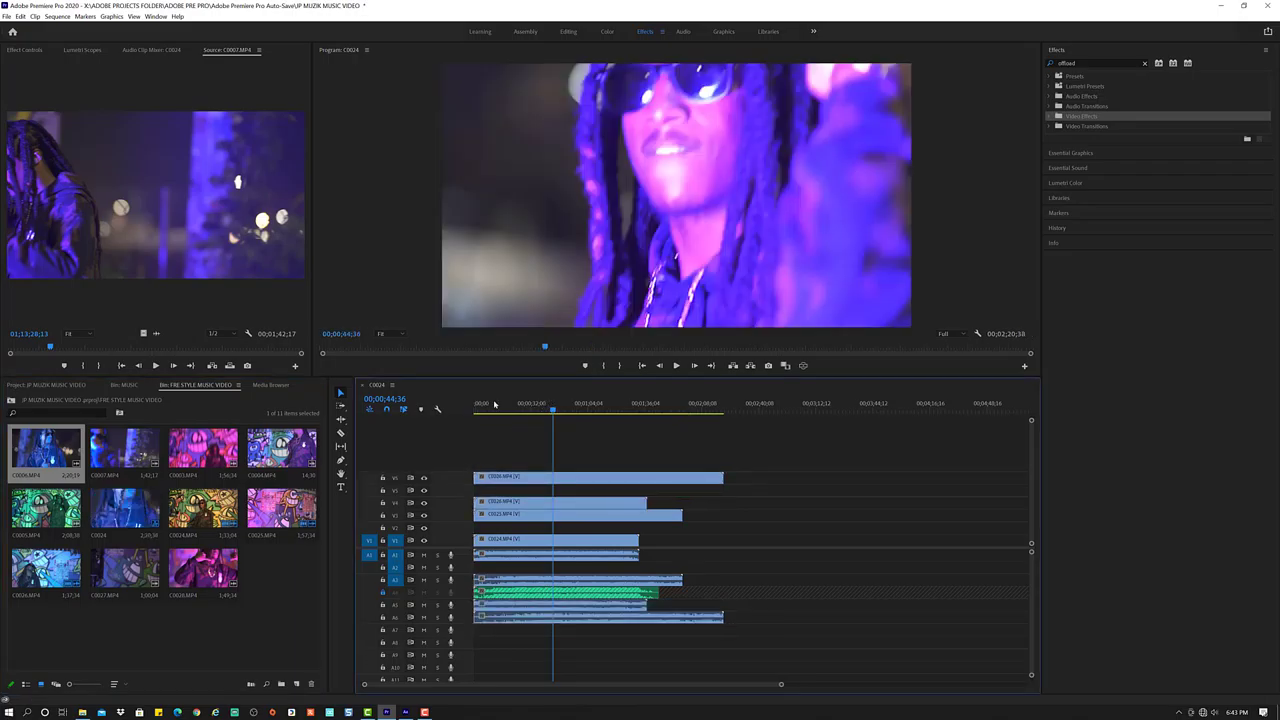
{"action": "left_click_drag", "start_coordinate": [131, 443], "coordinate": [472, 452]}
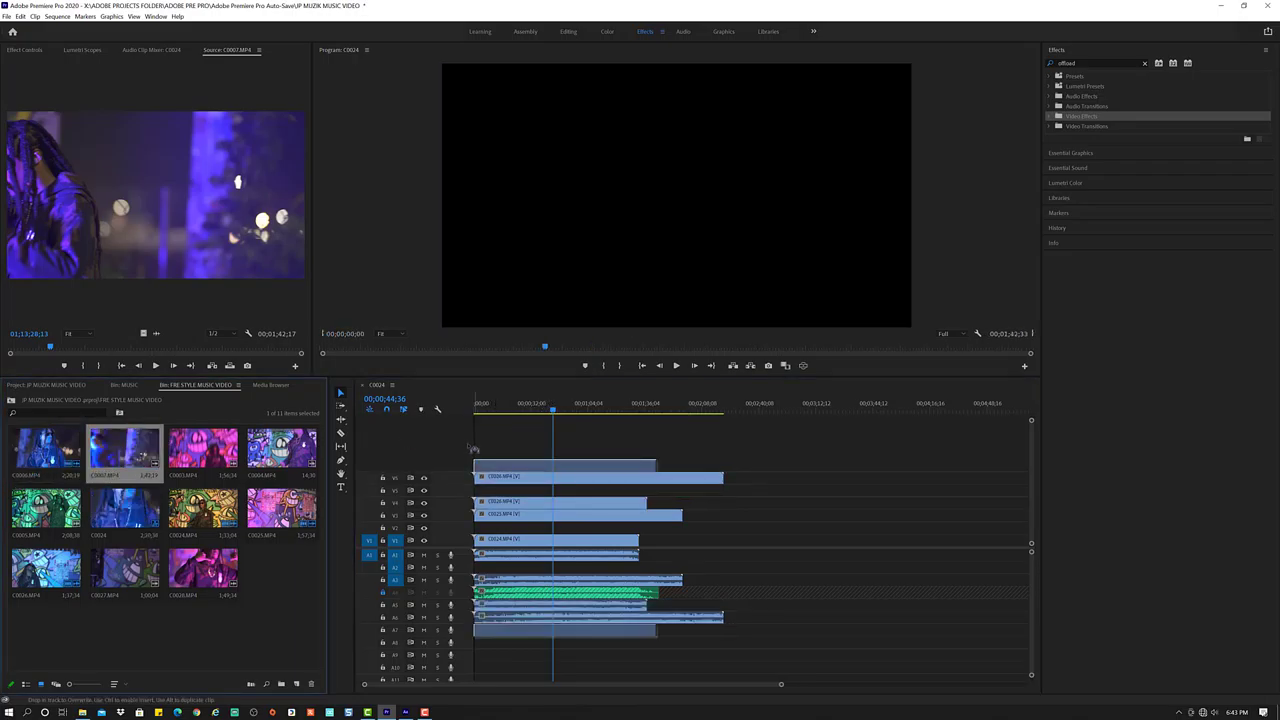
Step: Select the C0007 clip on V7 together with its audio
{"action": "left_click", "coordinate": [550, 246]}
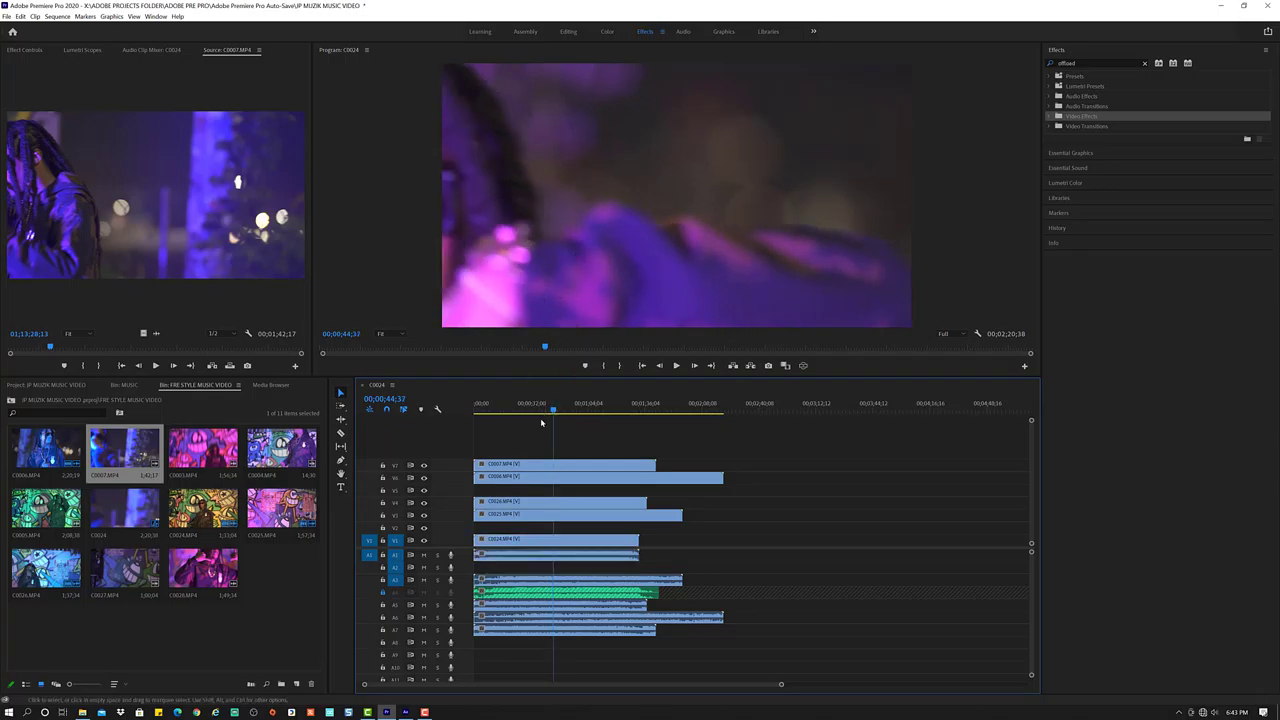
{"action": "left_click", "coordinate": [519, 465]}
{"action": "right_click", "coordinate": [519, 465]}
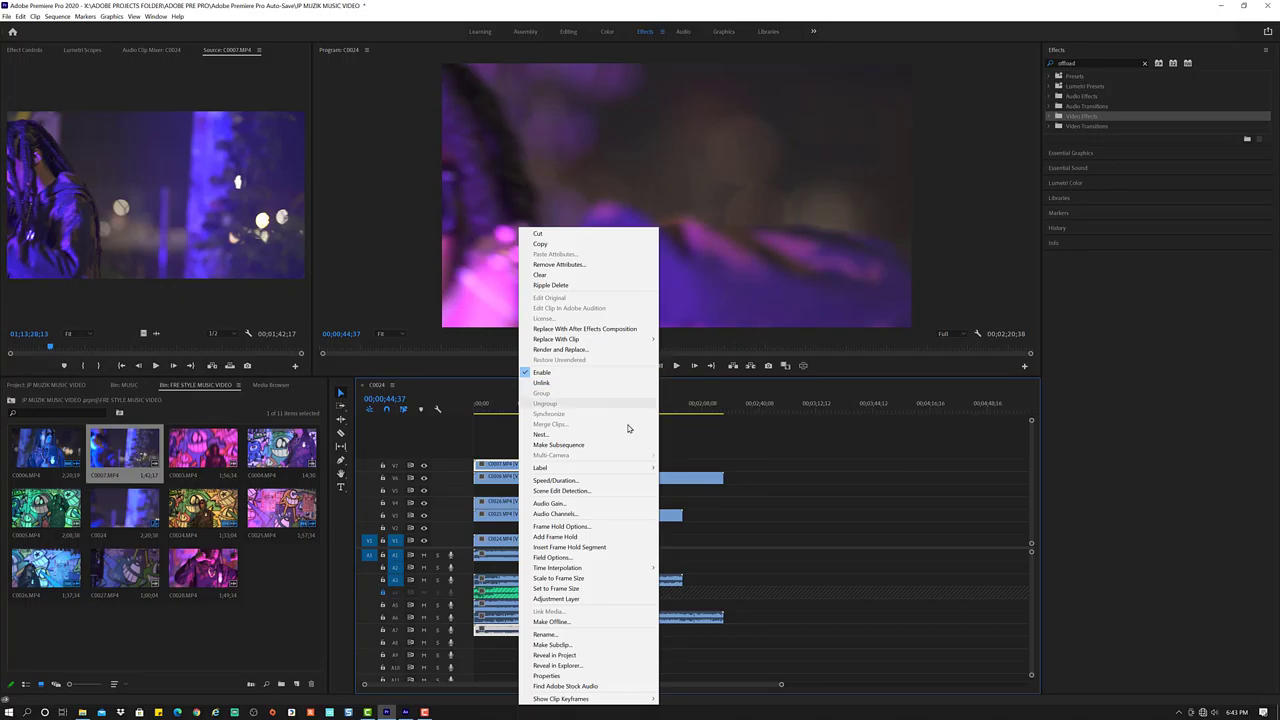
{"action": "mouse_move", "coordinate": [577, 569]}
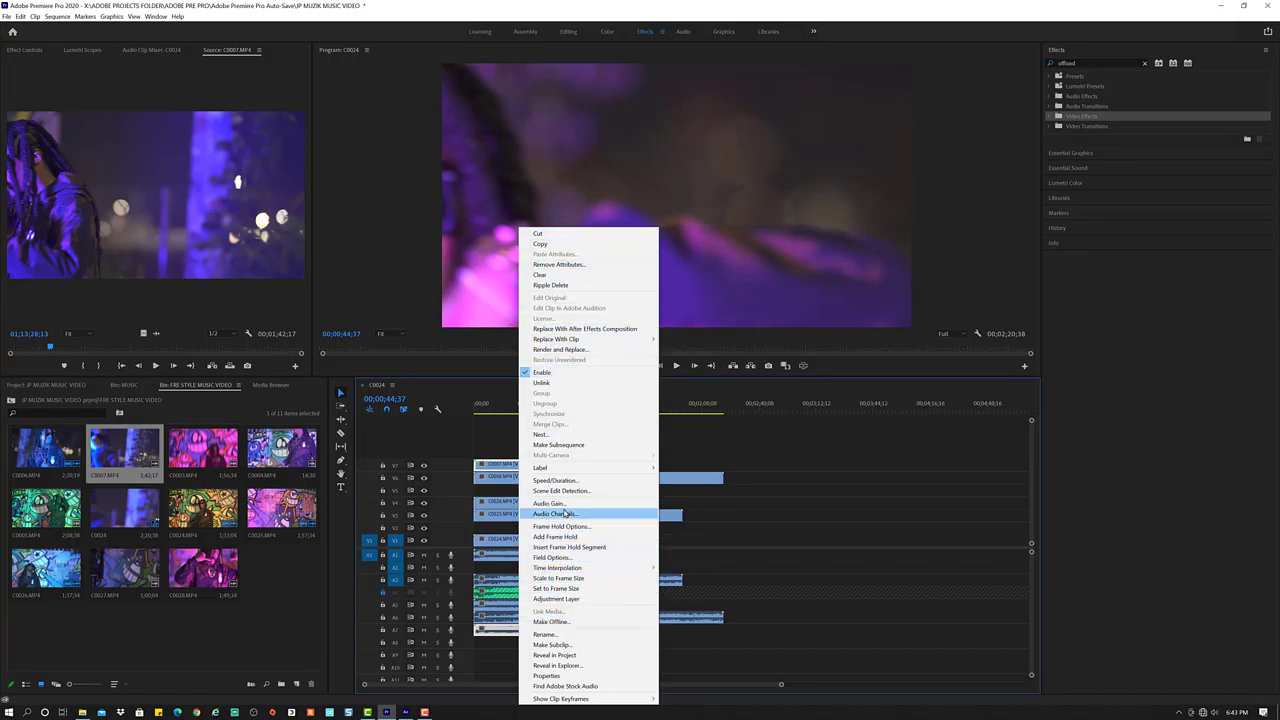
{"action": "left_click", "coordinate": [671, 449]}
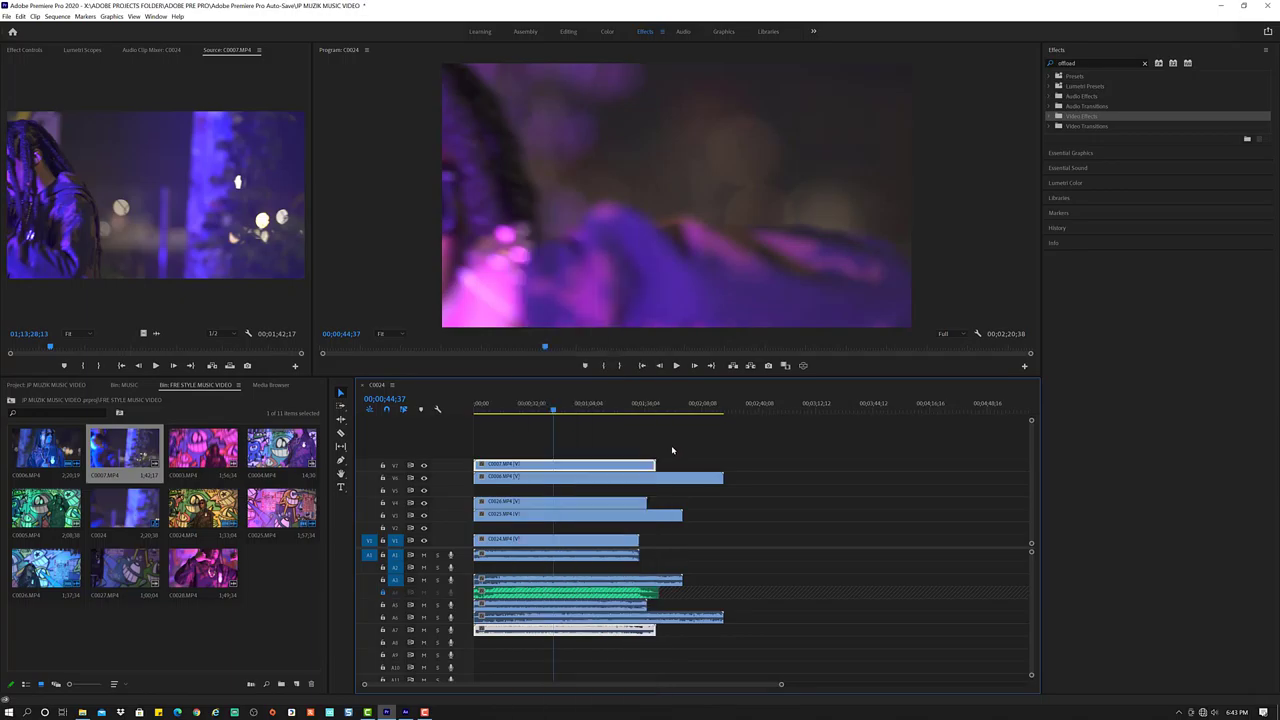
{"action": "left_click", "coordinate": [533, 469]}
Step: Try Scale values of 90 and about 83 on C0007, then scale it back up to fill the frame
{"action": "left_click", "coordinate": [30, 52]}
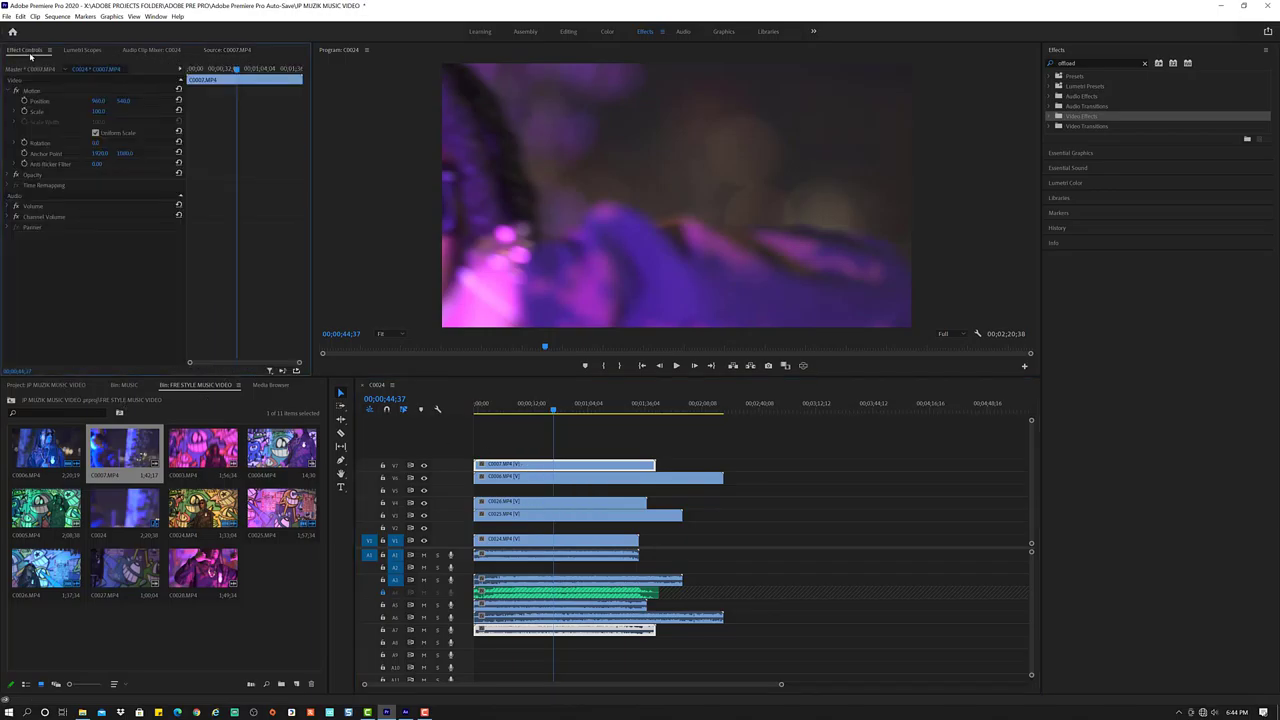
{"action": "left_click", "coordinate": [99, 112]}
{"action": "type", "text": "90"}
{"action": "key", "text": "Return"}
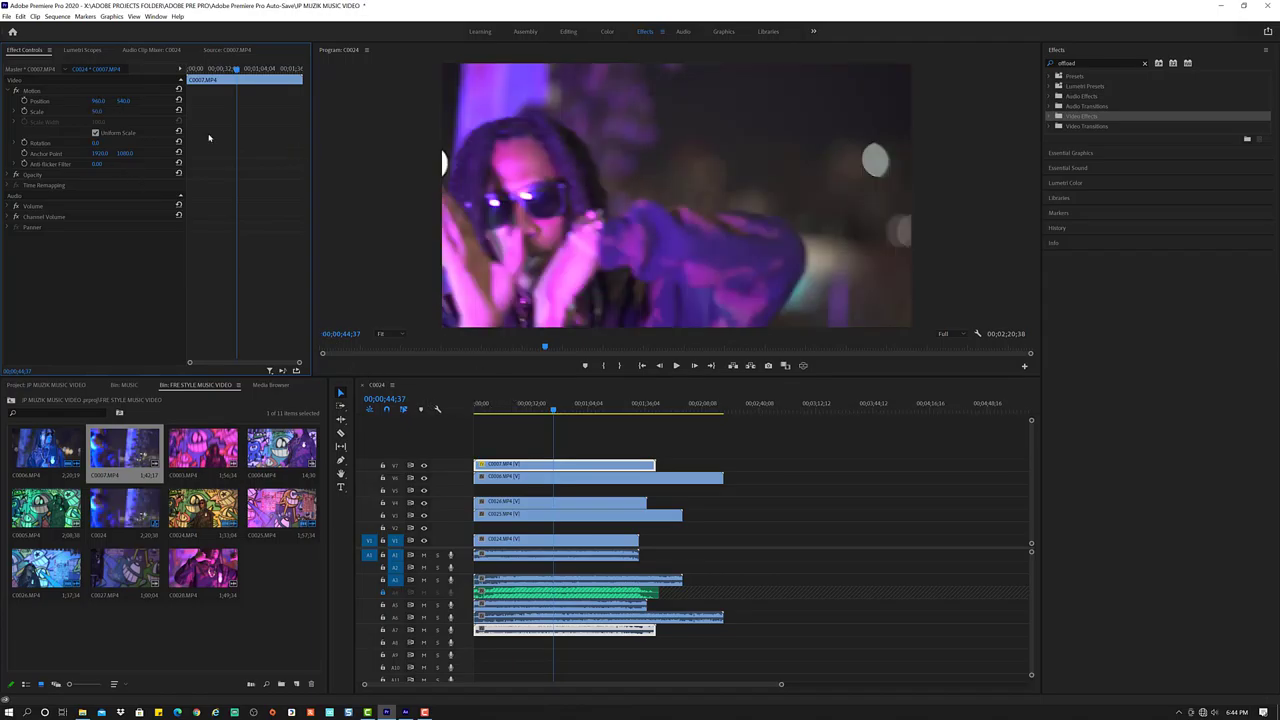
{"action": "left_click_drag", "start_coordinate": [97, 112], "coordinate": [85, 112]}
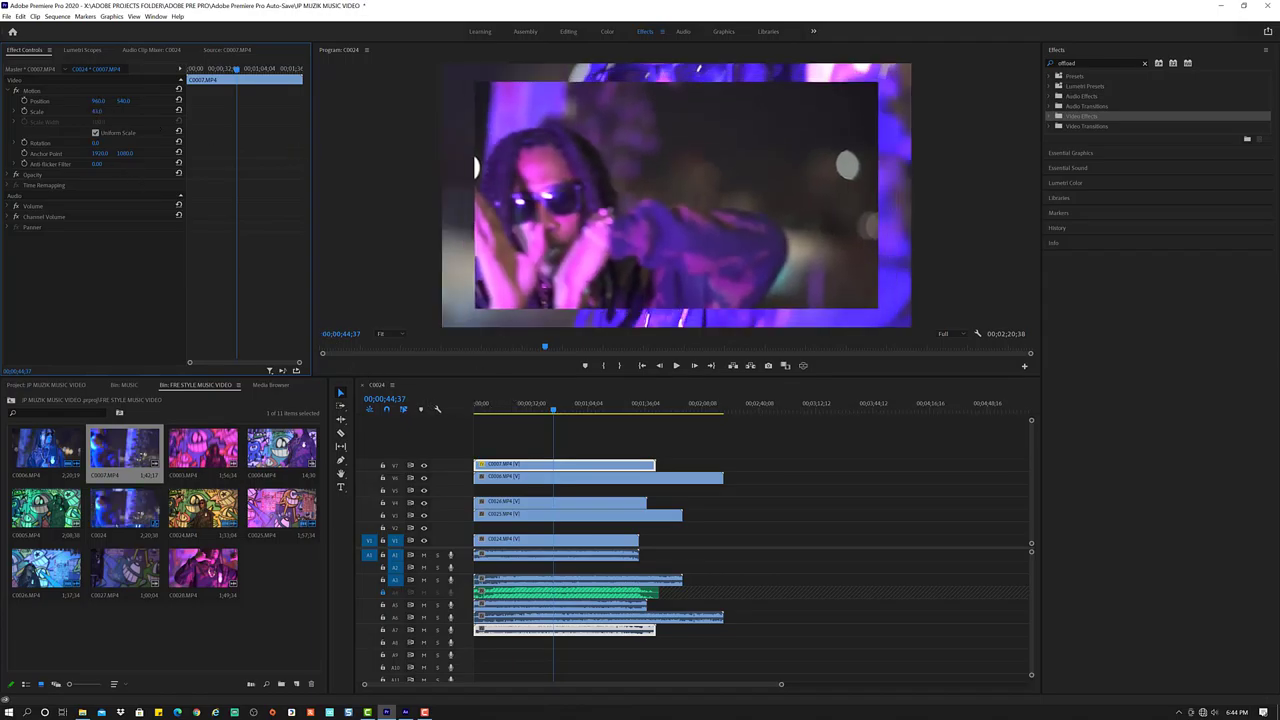
{"action": "left_click_drag", "start_coordinate": [97, 111], "coordinate": [120, 111]}
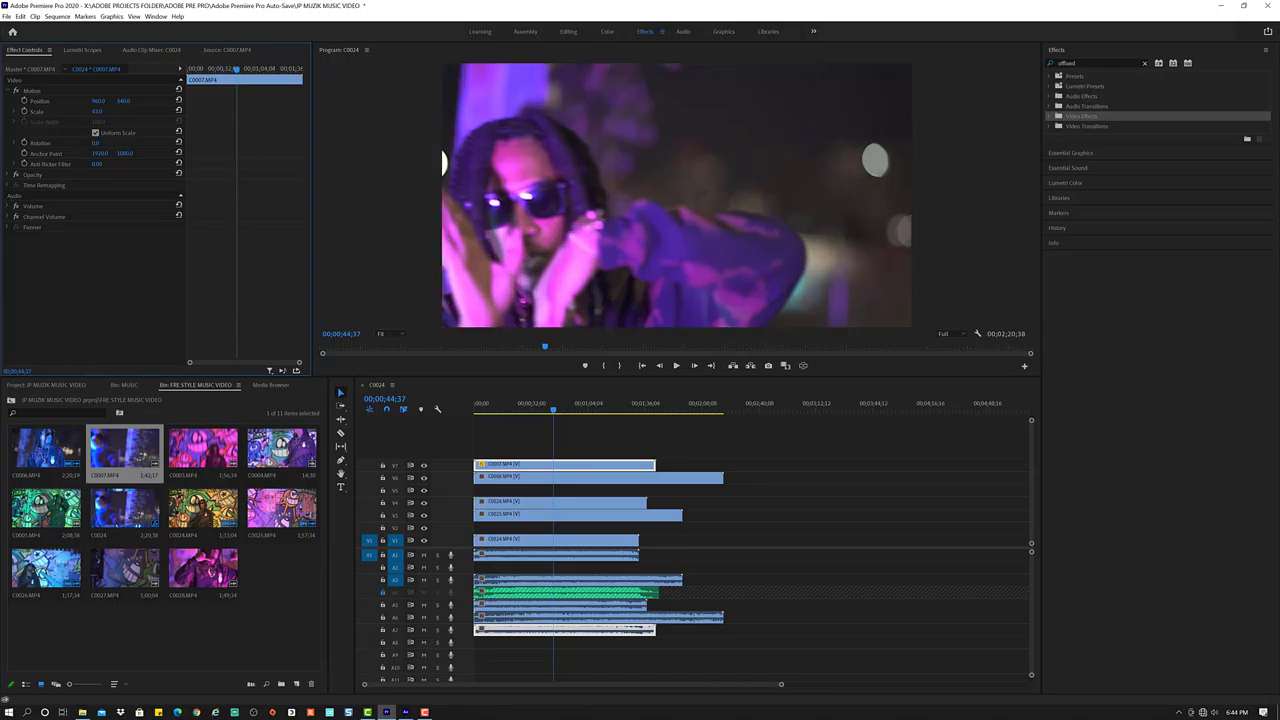
Step: Hide V7 and set the C0006 clip's Scale to 50
{"action": "left_click", "coordinate": [546, 482]}
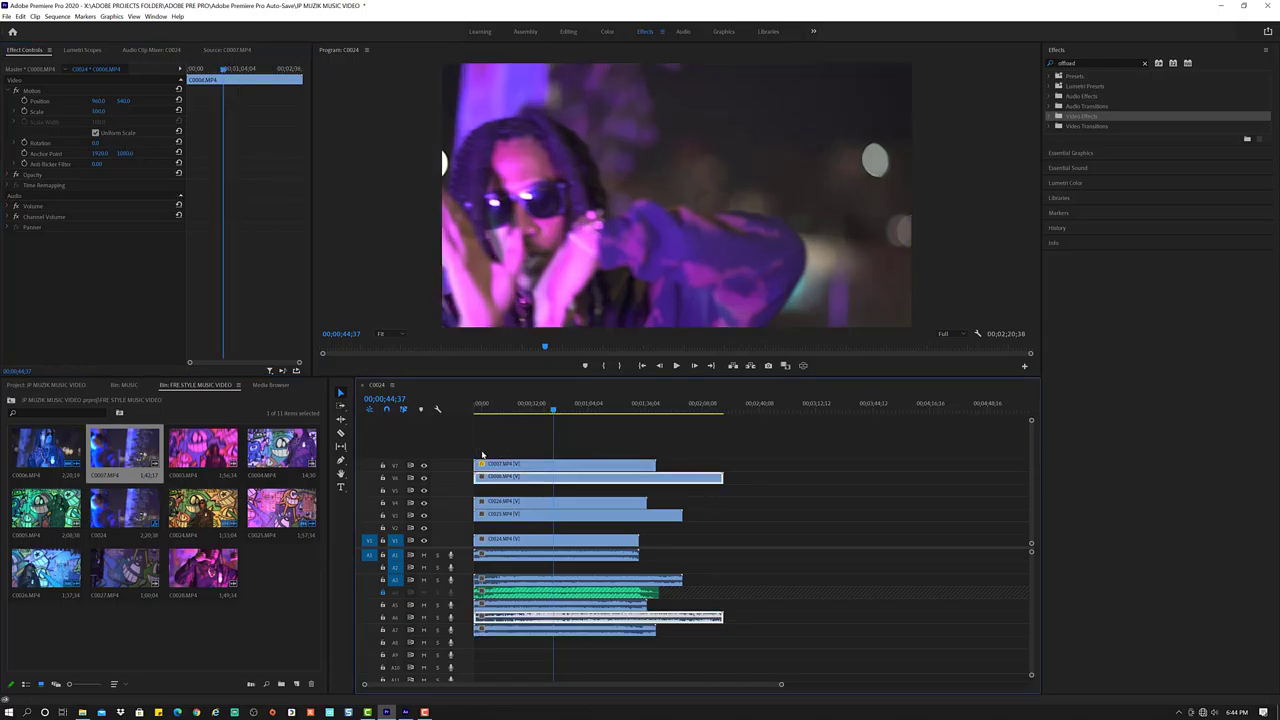
{"action": "left_click", "coordinate": [423, 466]}
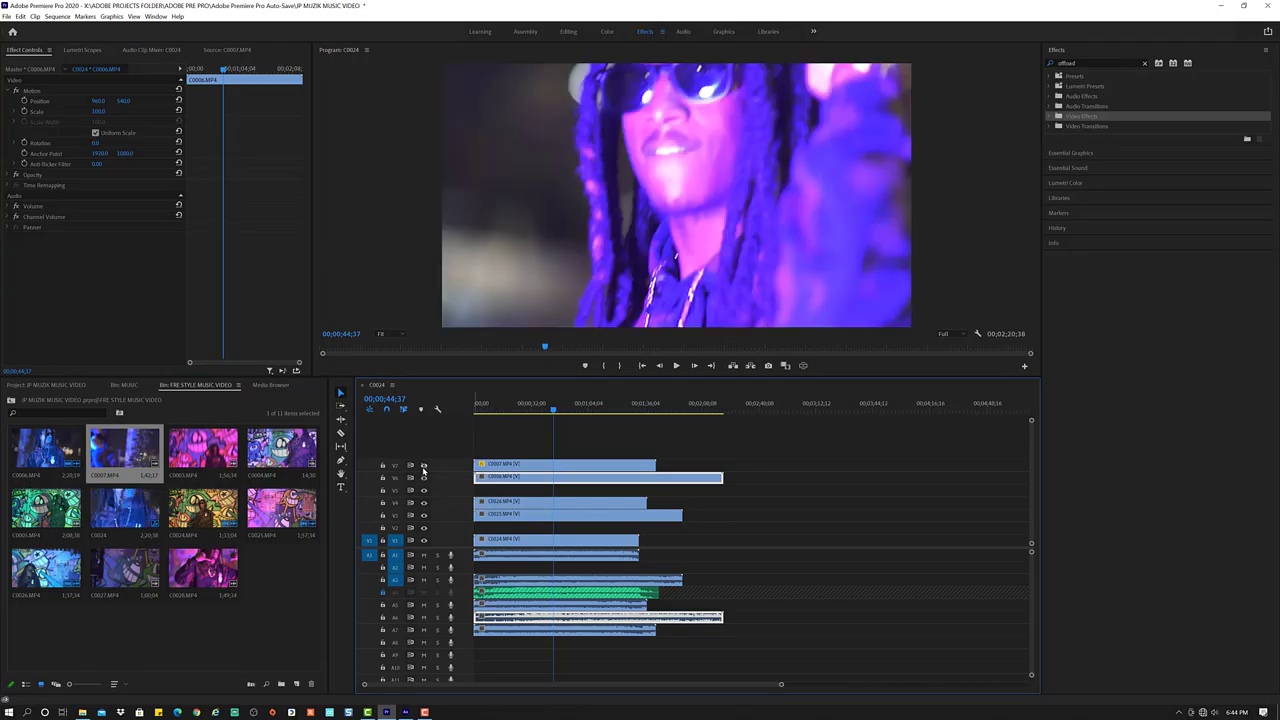
{"action": "left_click", "coordinate": [100, 111]}
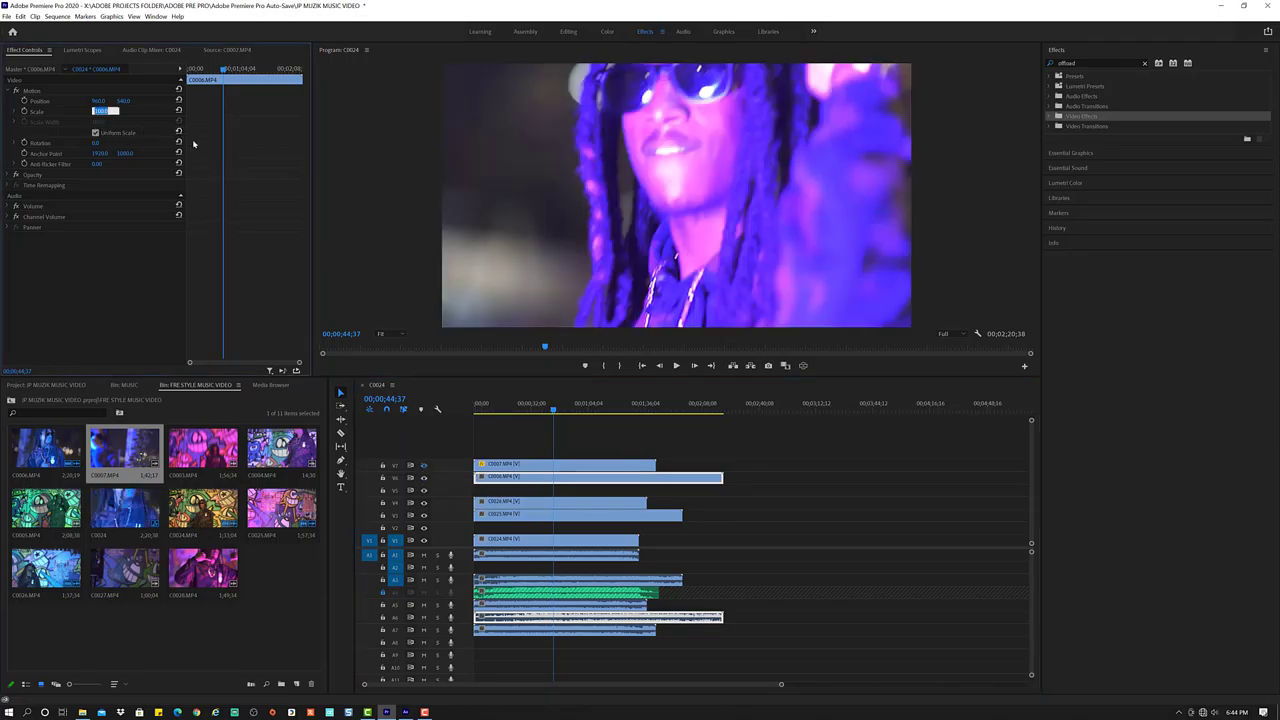
{"action": "type", "text": "50"}
{"action": "key", "text": "Return"}
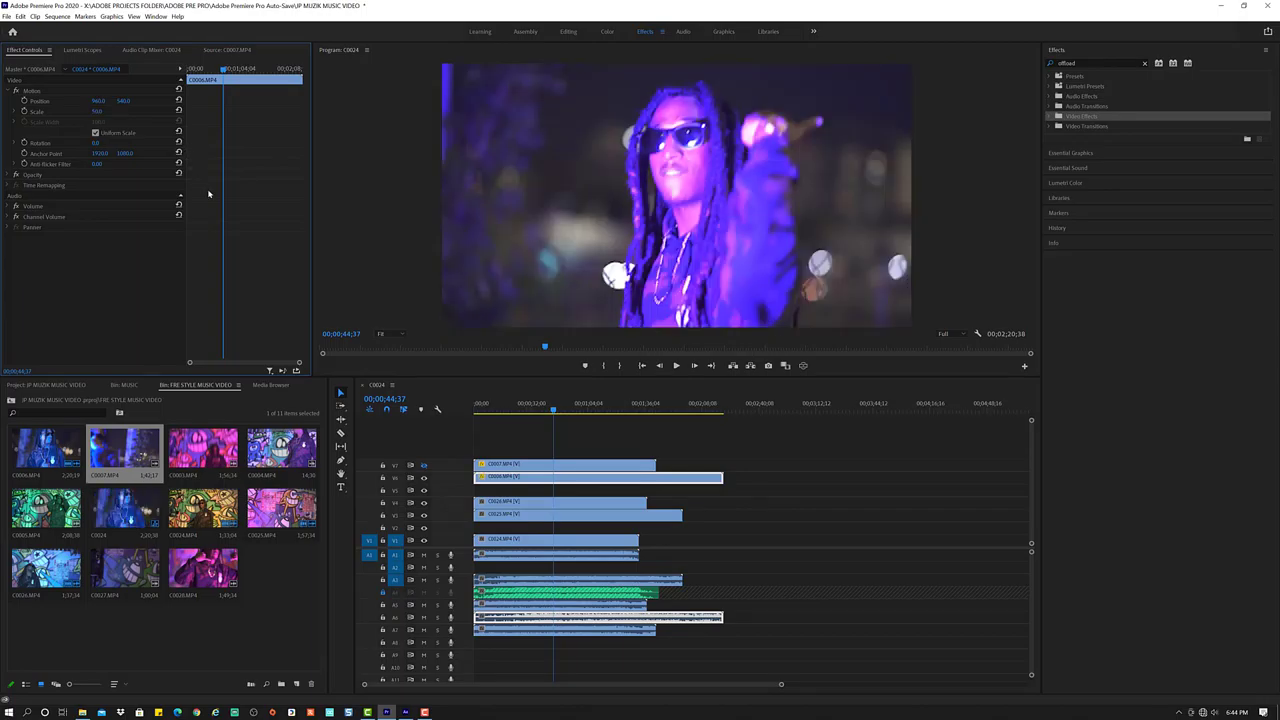
Step: Hide V6 and V4 and try Scale 87 on C0026 and 50 on C0025, undoing both
{"action": "left_click", "coordinate": [531, 506]}
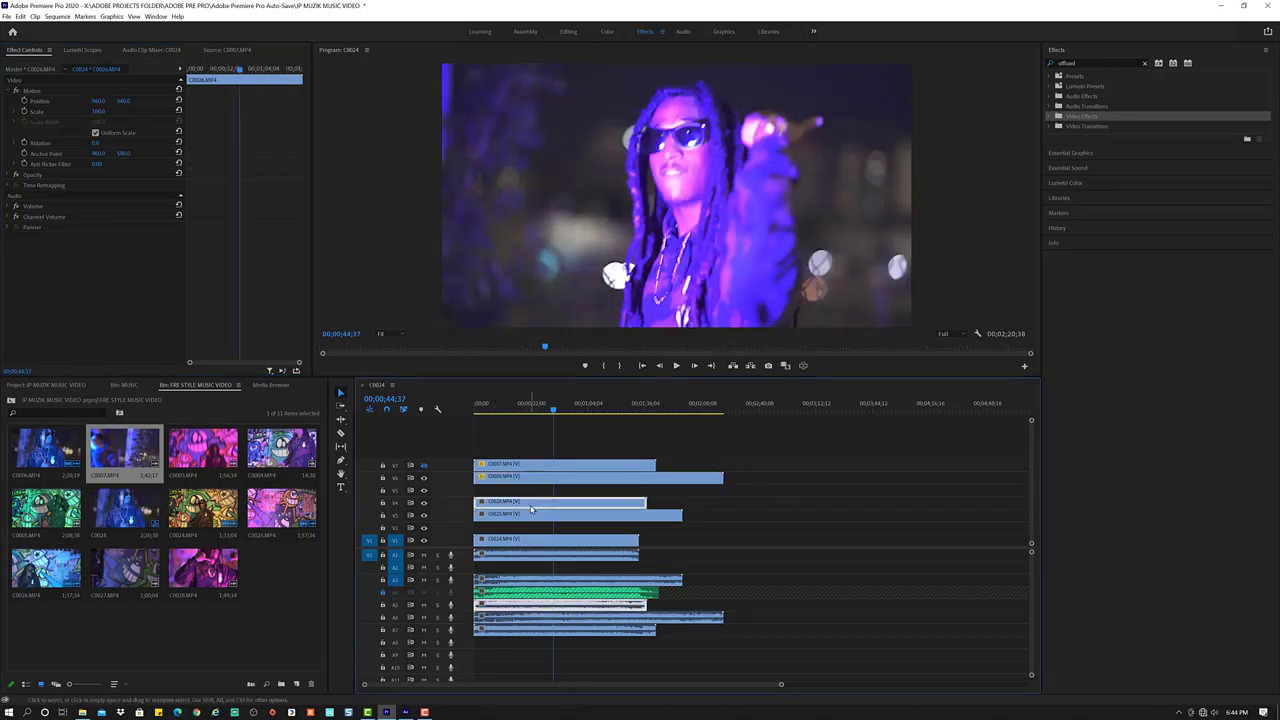
{"action": "left_click", "coordinate": [423, 478]}
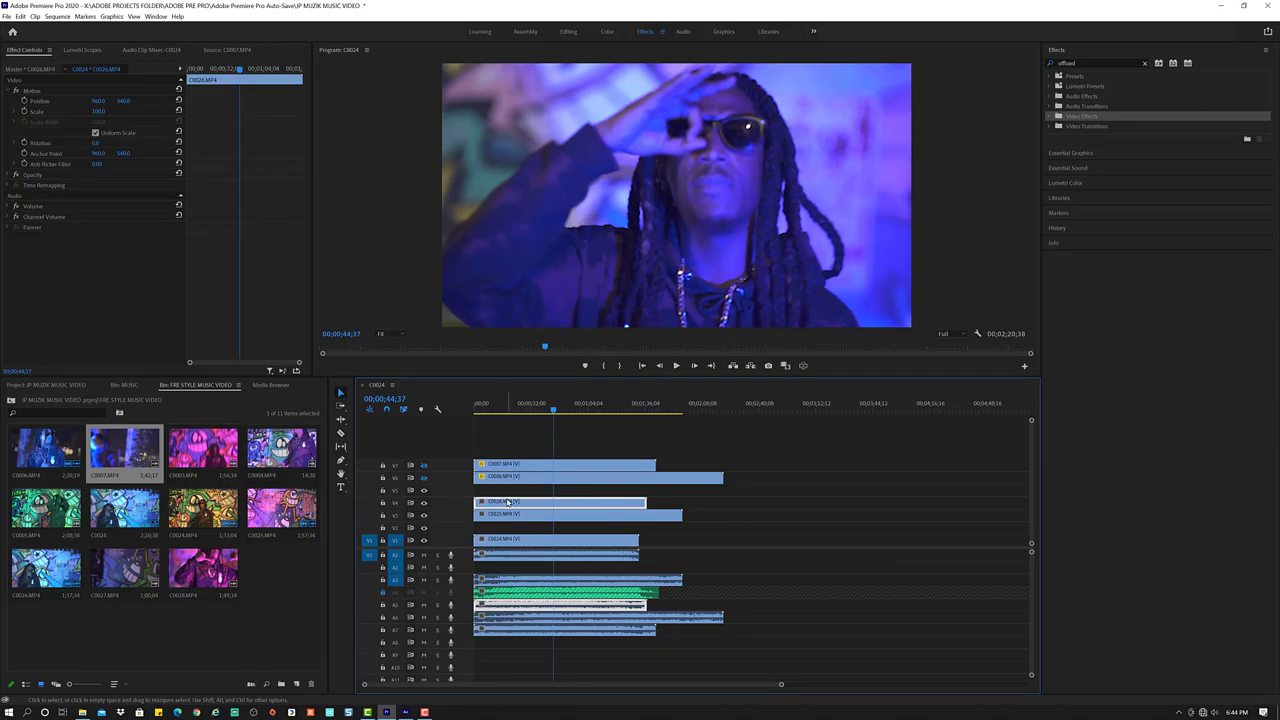
{"action": "left_click", "coordinate": [97, 111]}
{"action": "type", "text": "87"}
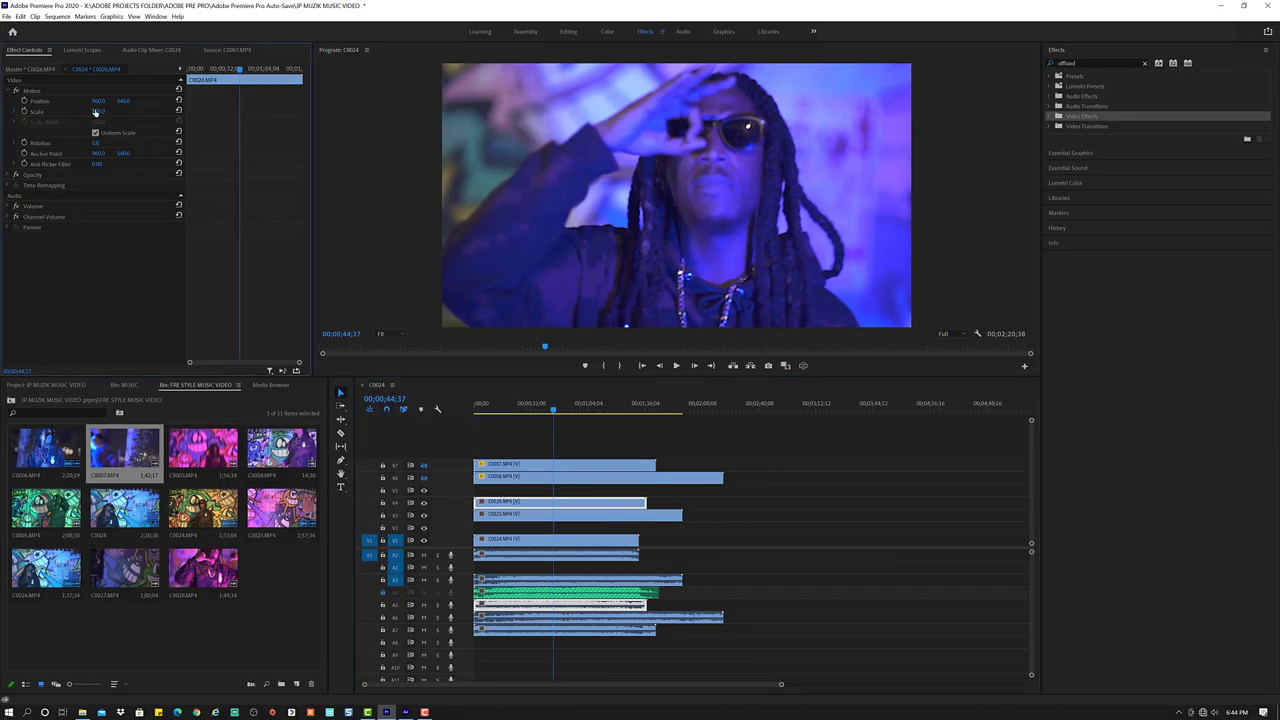
{"action": "key", "text": "Return"}
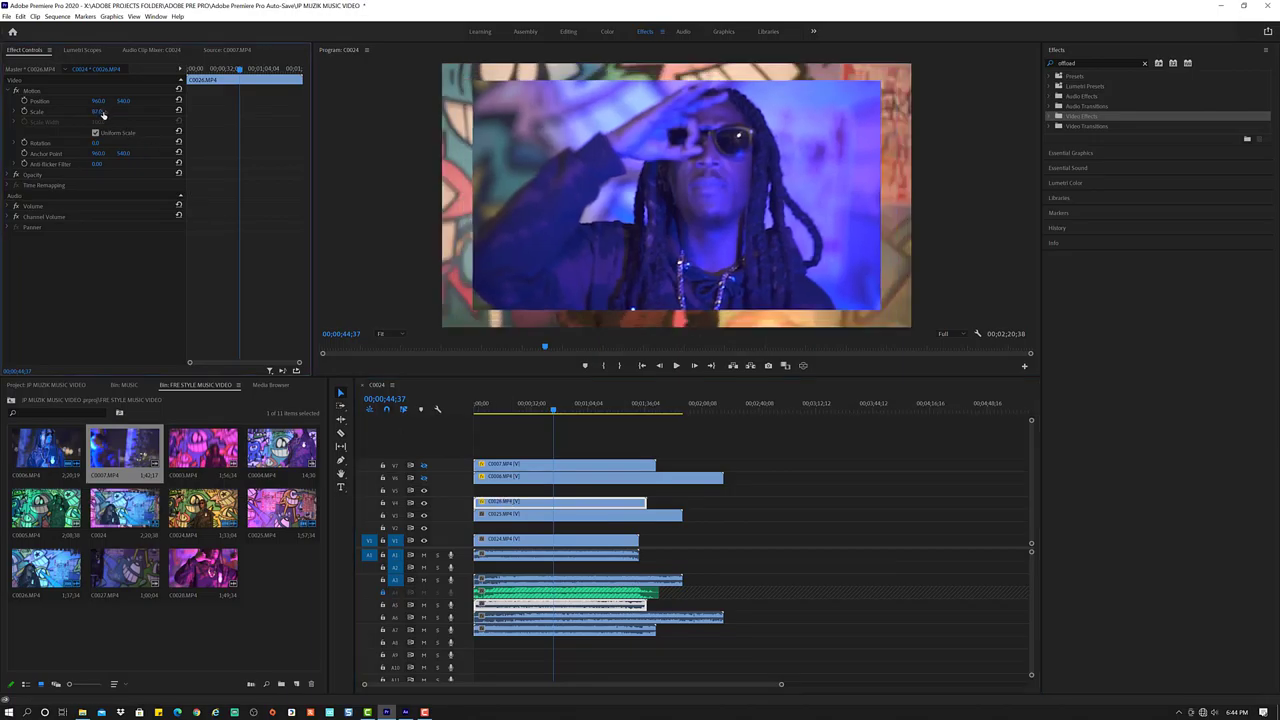
{"action": "key", "text": "ctrl+z"}
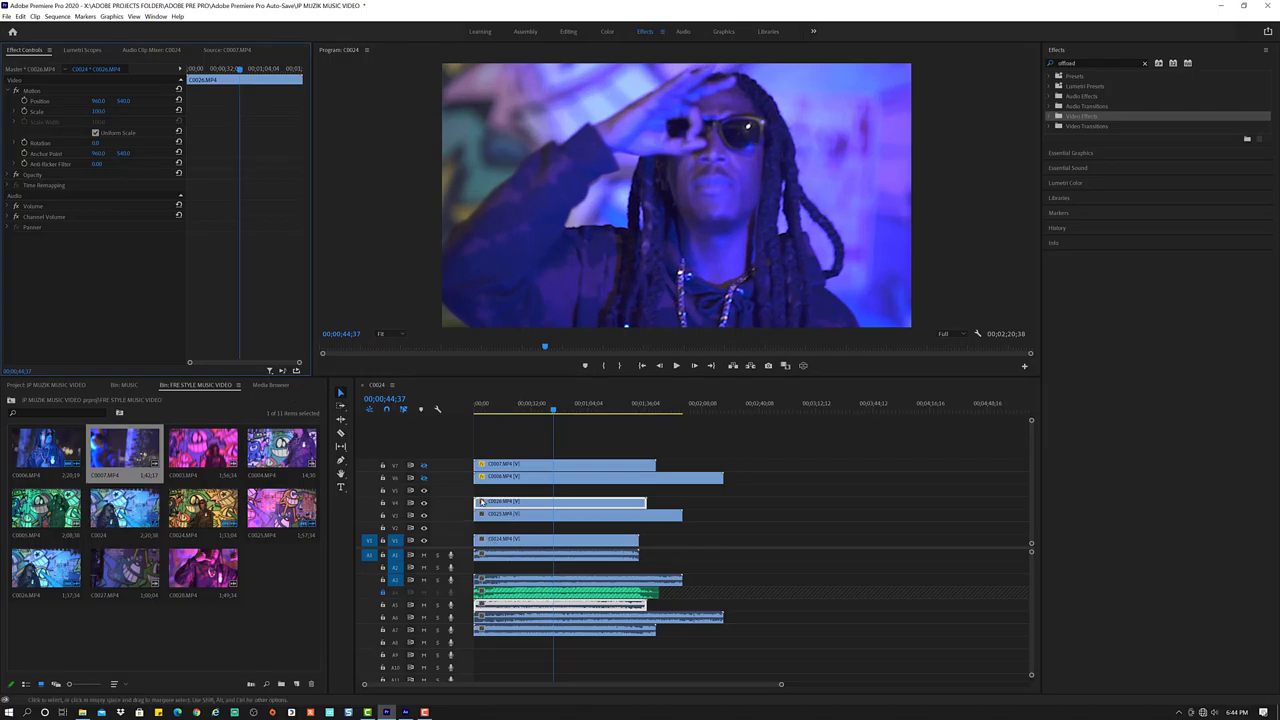
{"action": "left_click", "coordinate": [424, 515]}
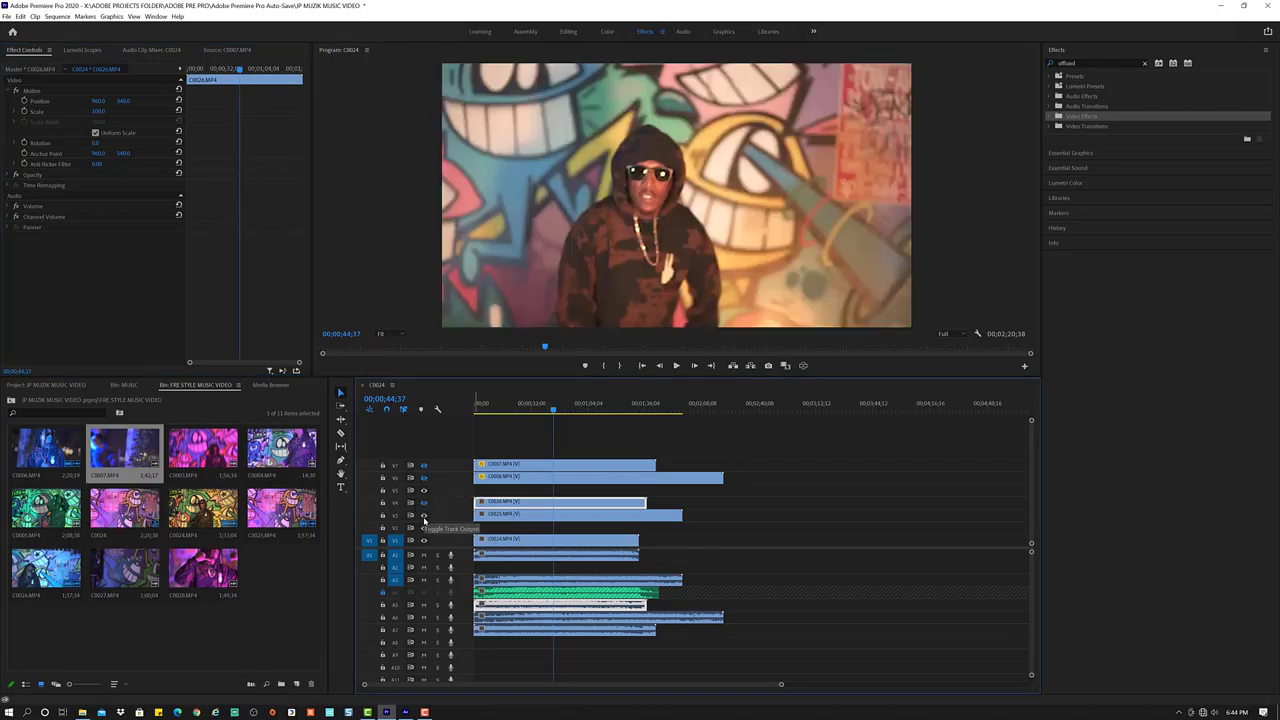
{"action": "left_click", "coordinate": [550, 516]}
{"action": "left_click", "coordinate": [100, 111]}
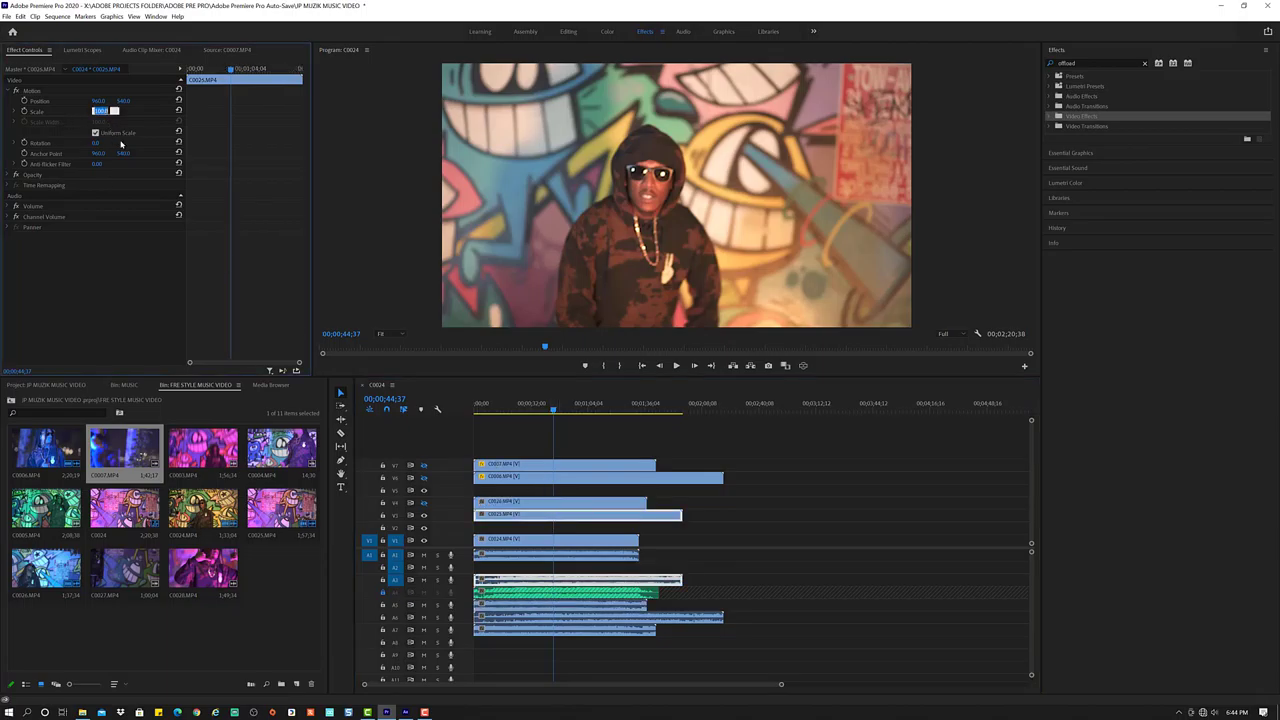
{"action": "type", "text": "50"}
{"action": "key", "text": "Return"}
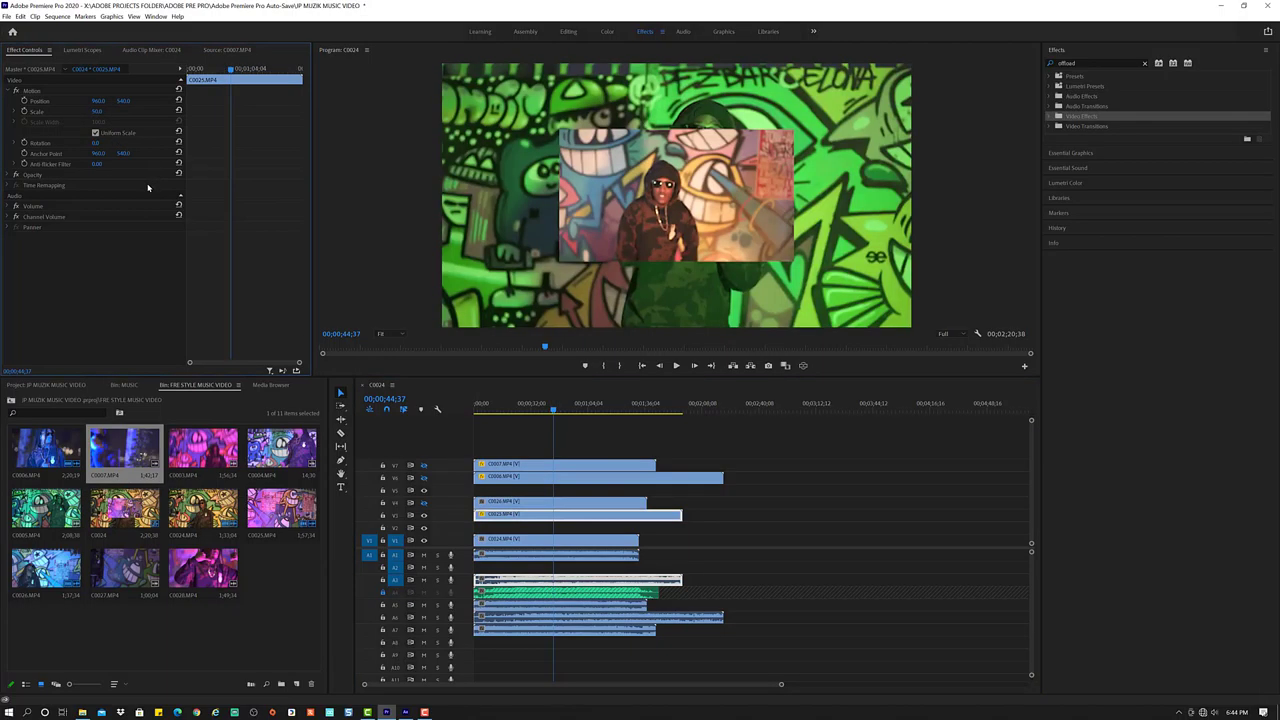
{"action": "key", "text": "ctrl+z"}
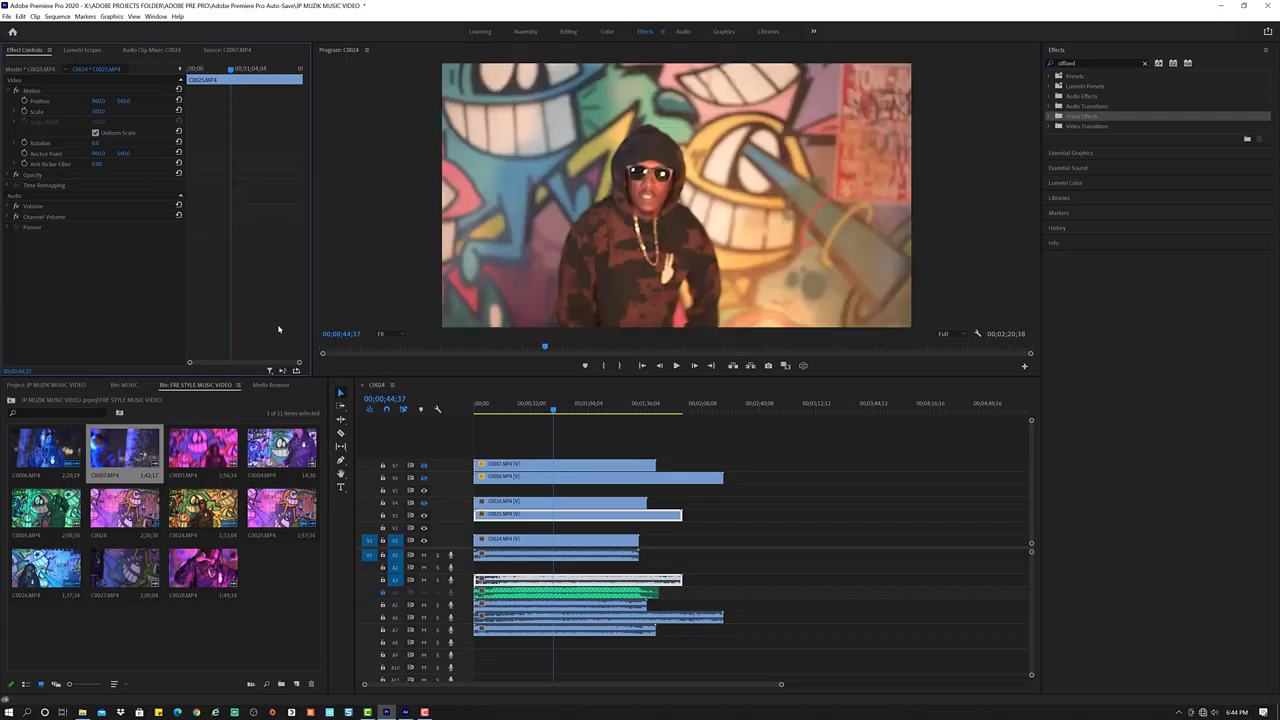
Step: Hide V3 to check the C0024 footage, then turn the hidden tracks back on, including V6 and V7
{"action": "left_click", "coordinate": [423, 514]}
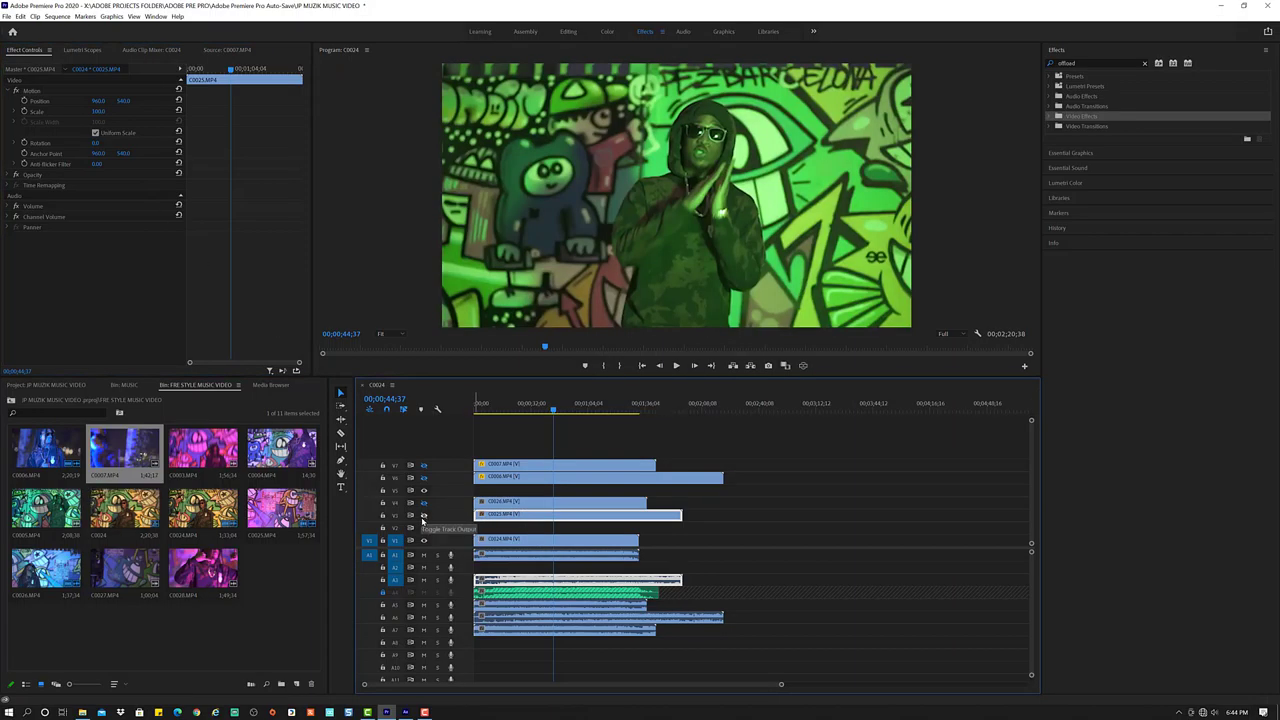
{"action": "left_click", "coordinate": [571, 546]}
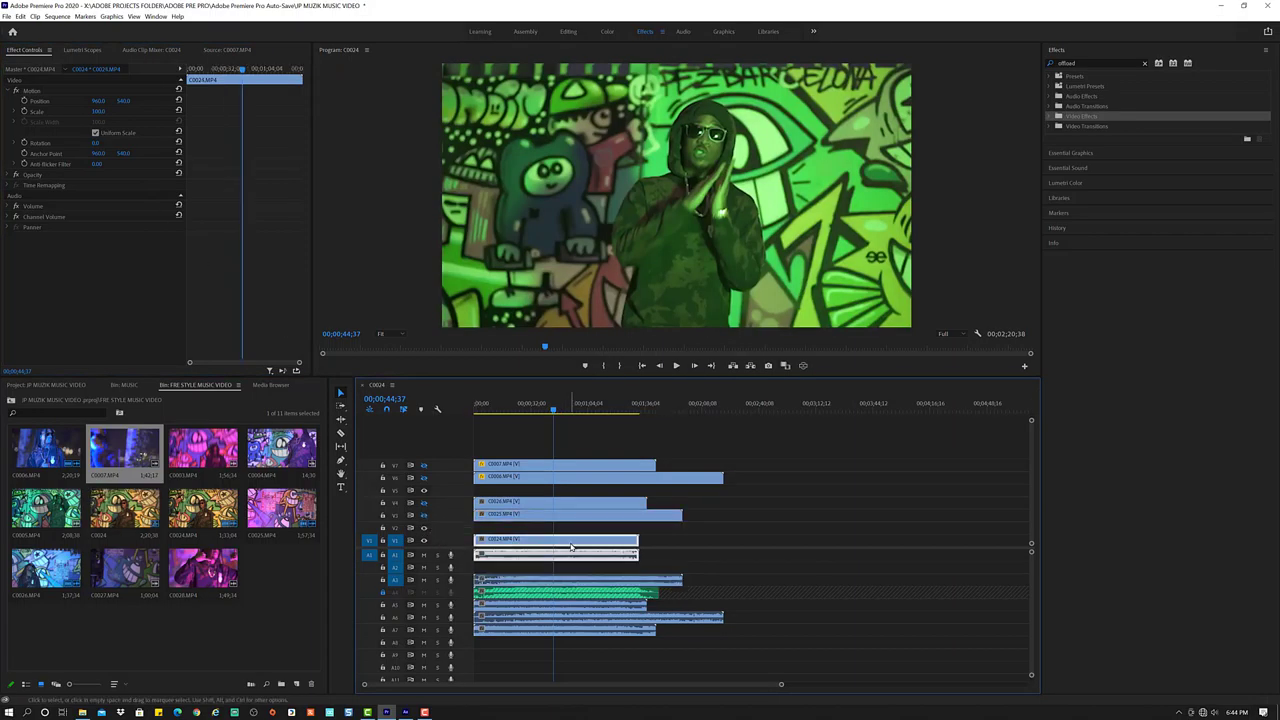
{"action": "left_click", "coordinate": [424, 540]}
{"action": "left_click", "coordinate": [424, 540]}
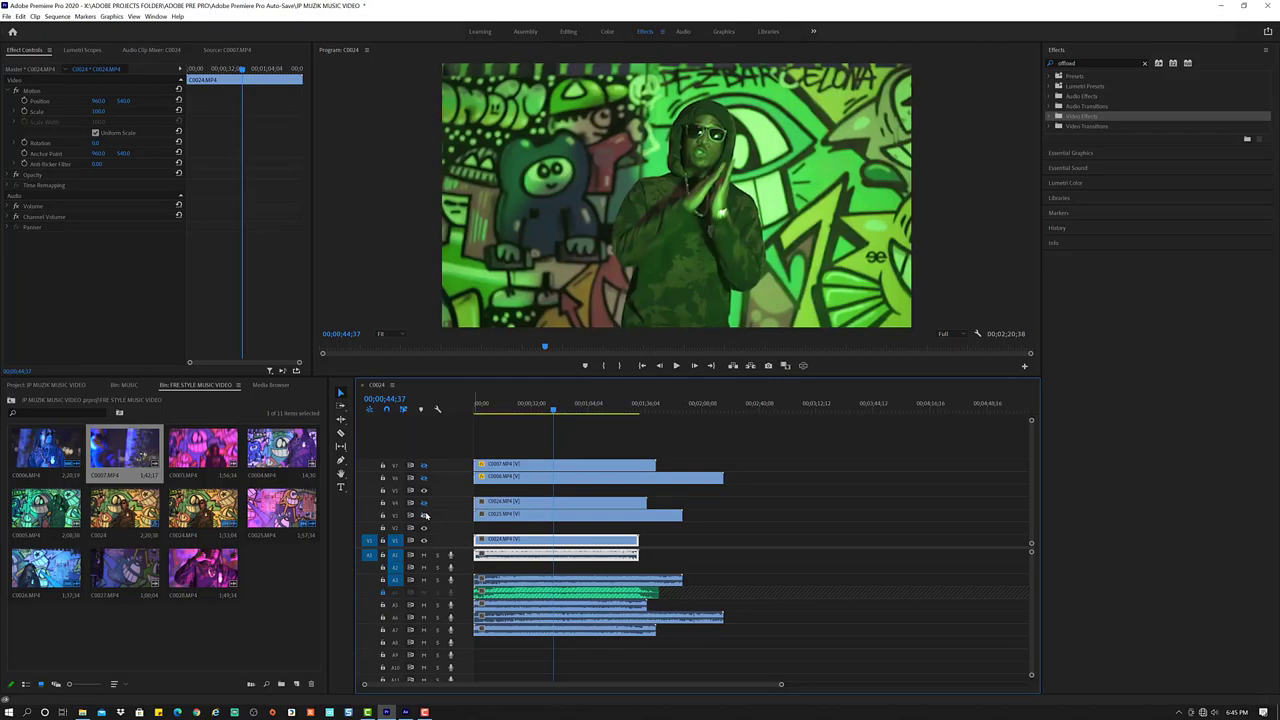
{"action": "left_click", "coordinate": [424, 514]}
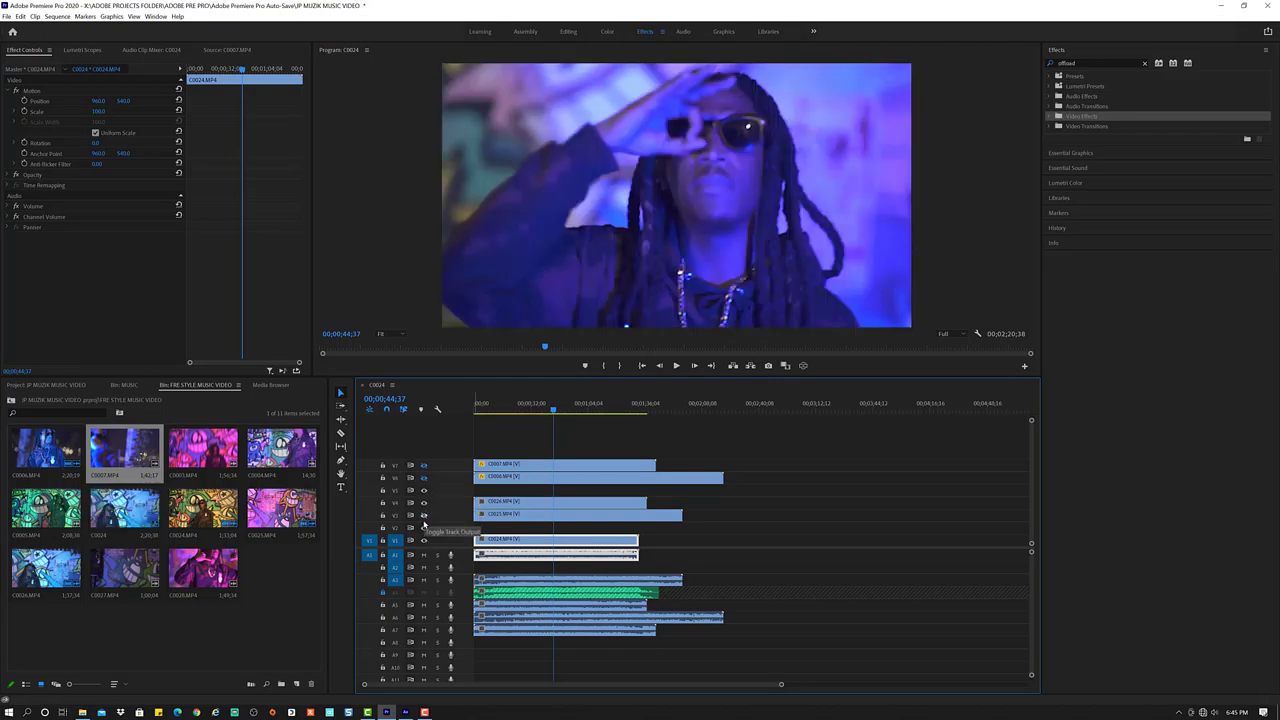
{"action": "left_click", "coordinate": [424, 478]}
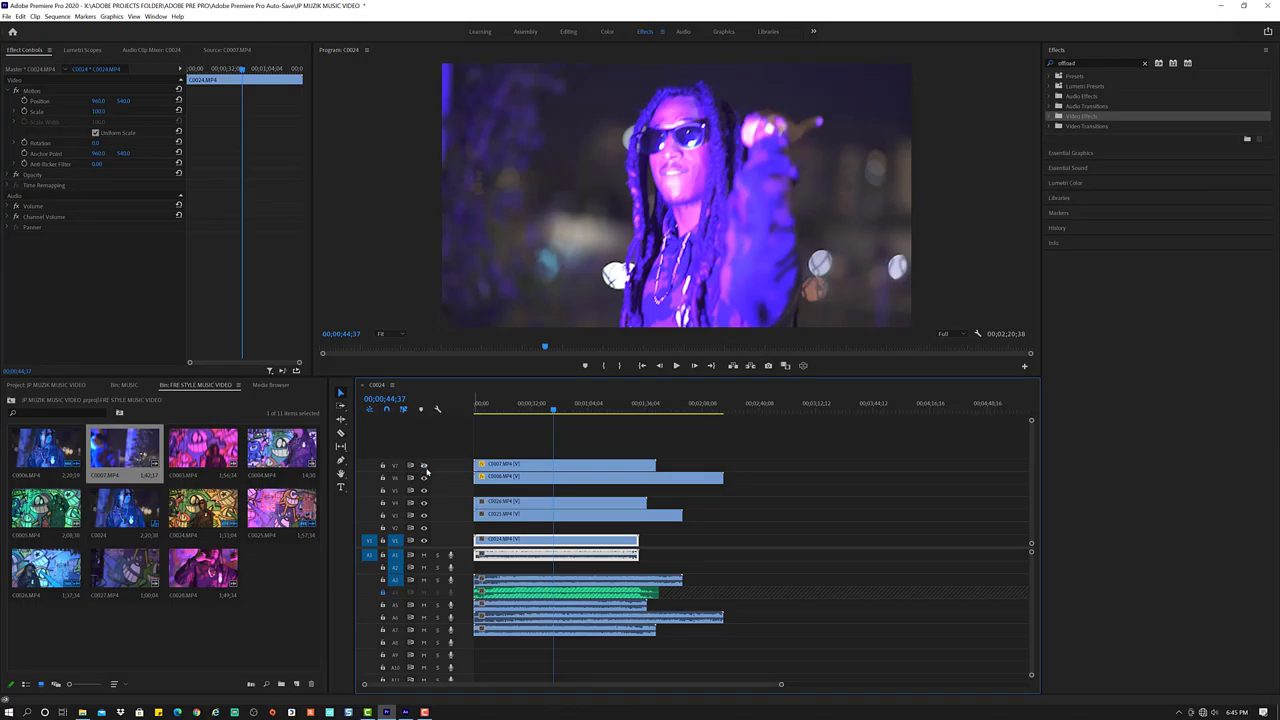
{"action": "left_click", "coordinate": [424, 466]}
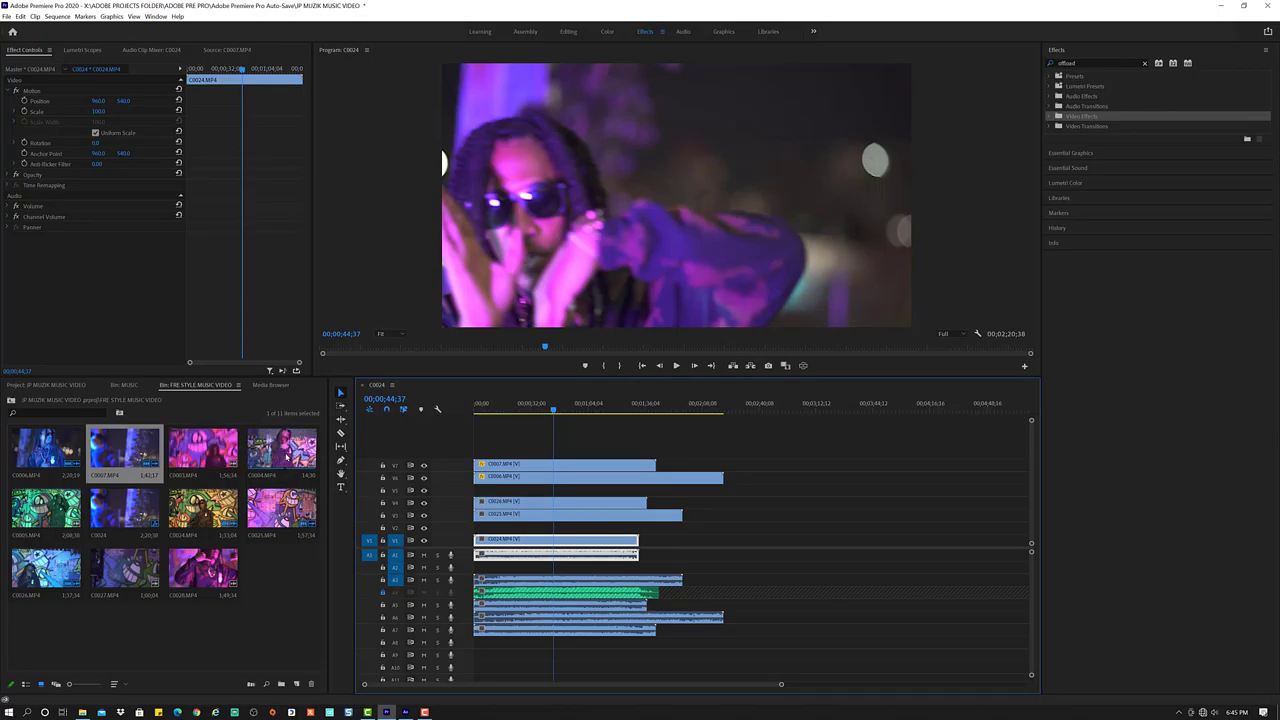
{"action": "left_click", "coordinate": [290, 457]}
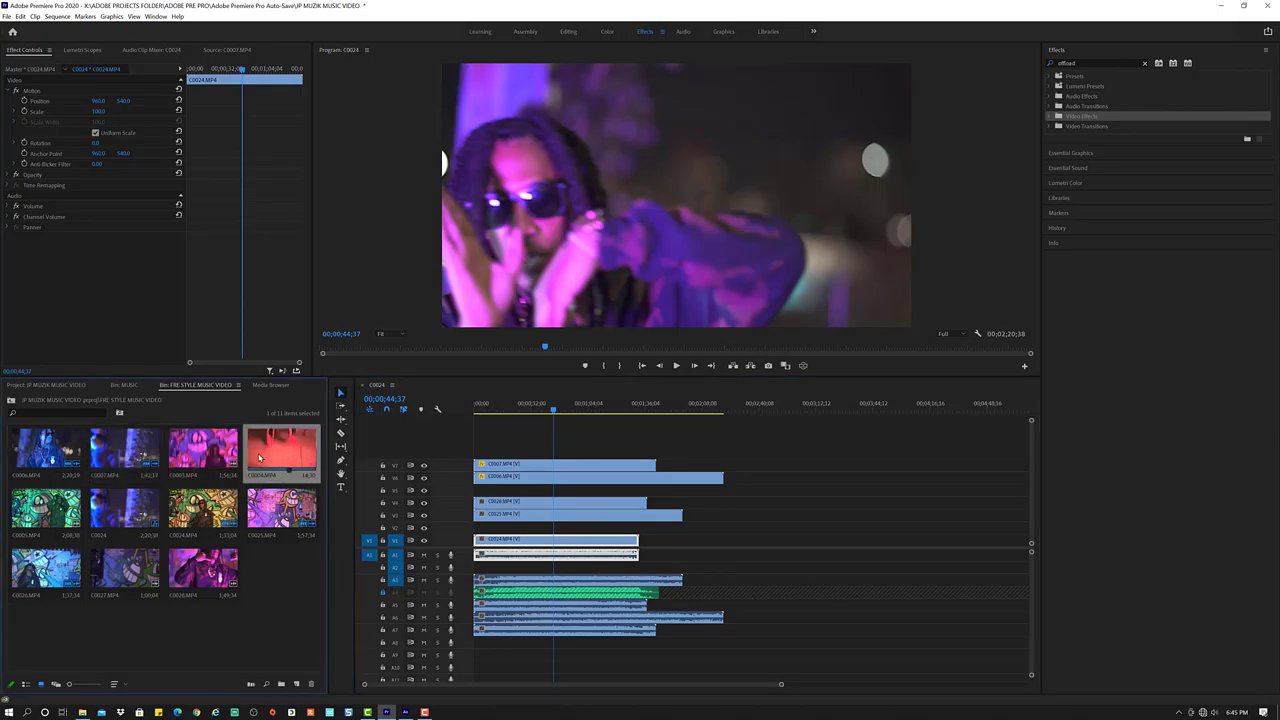
Step: Preview the C0004 footage in the Source Monitor
{"action": "double_click", "coordinate": [259, 457]}
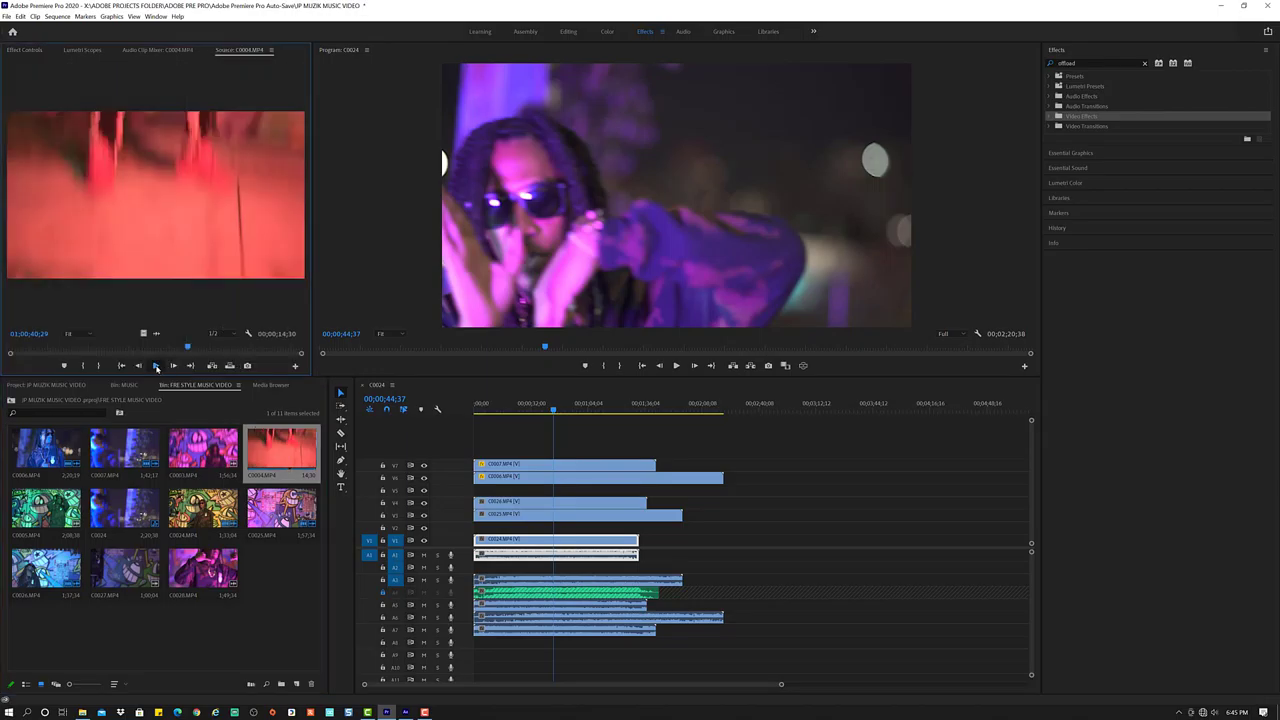
{"action": "left_click", "coordinate": [156, 366]}
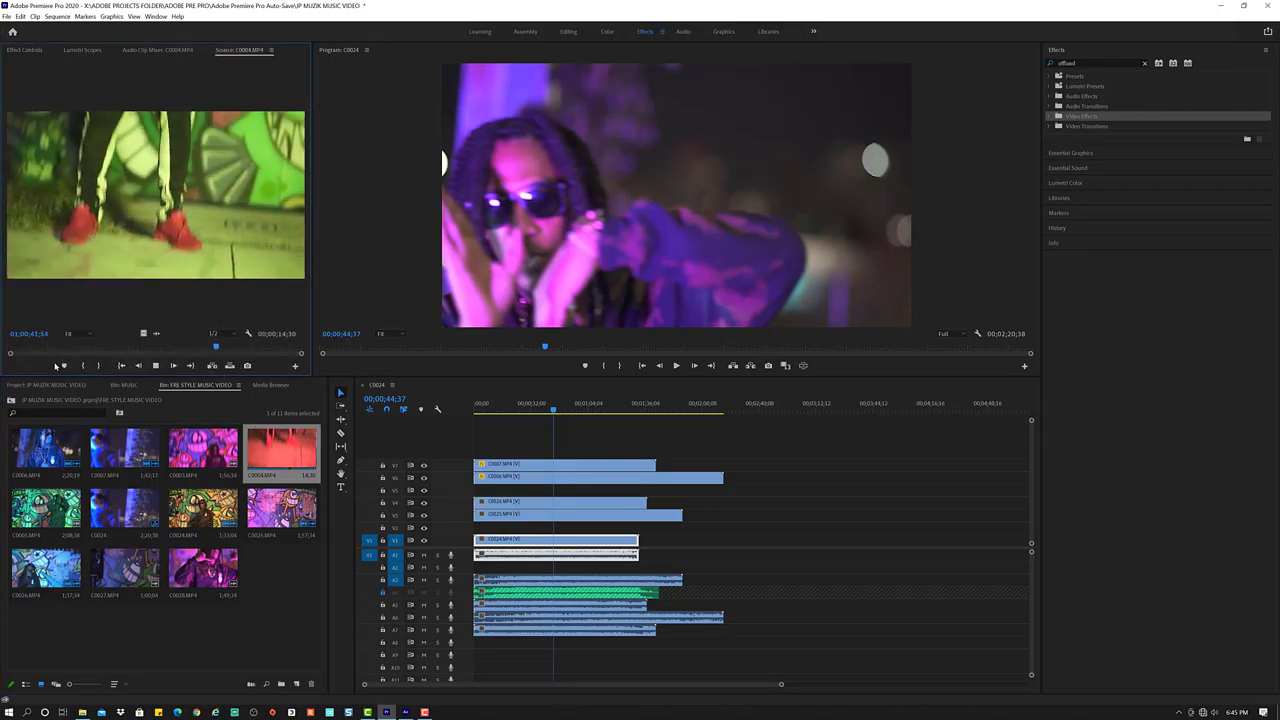
{"action": "left_click", "coordinate": [26, 350]}
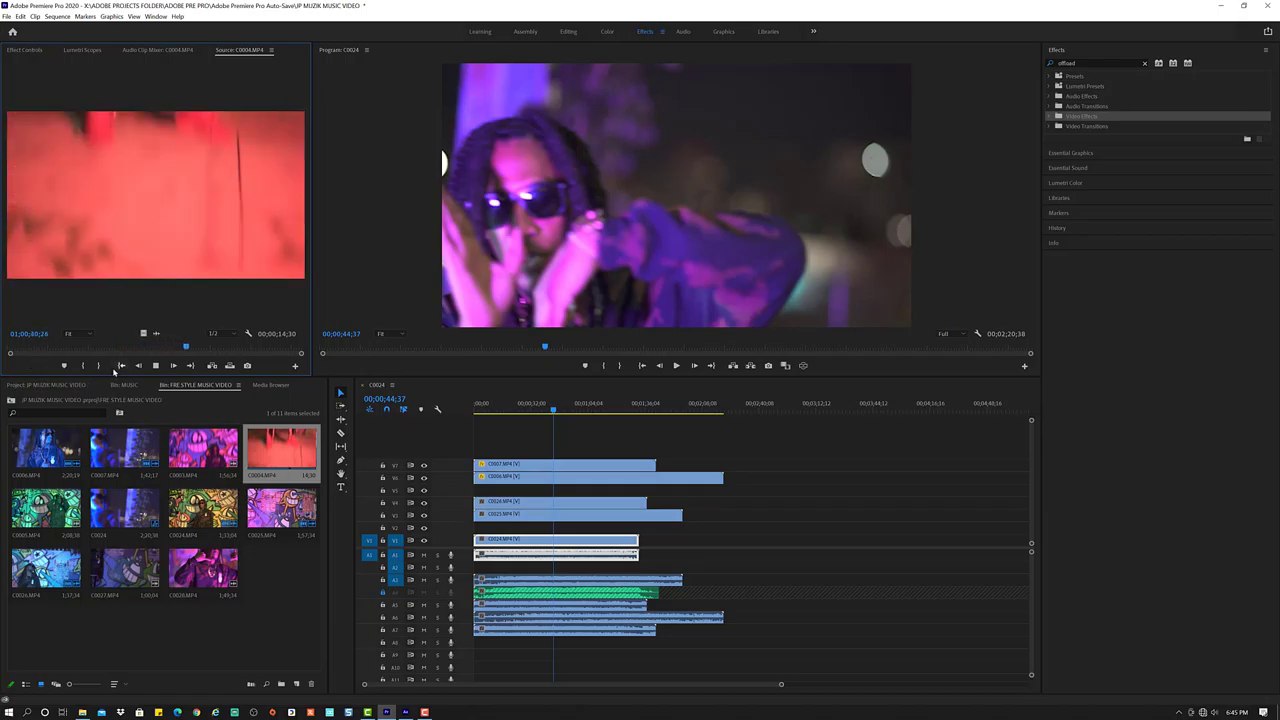
{"action": "left_click", "coordinate": [155, 365]}
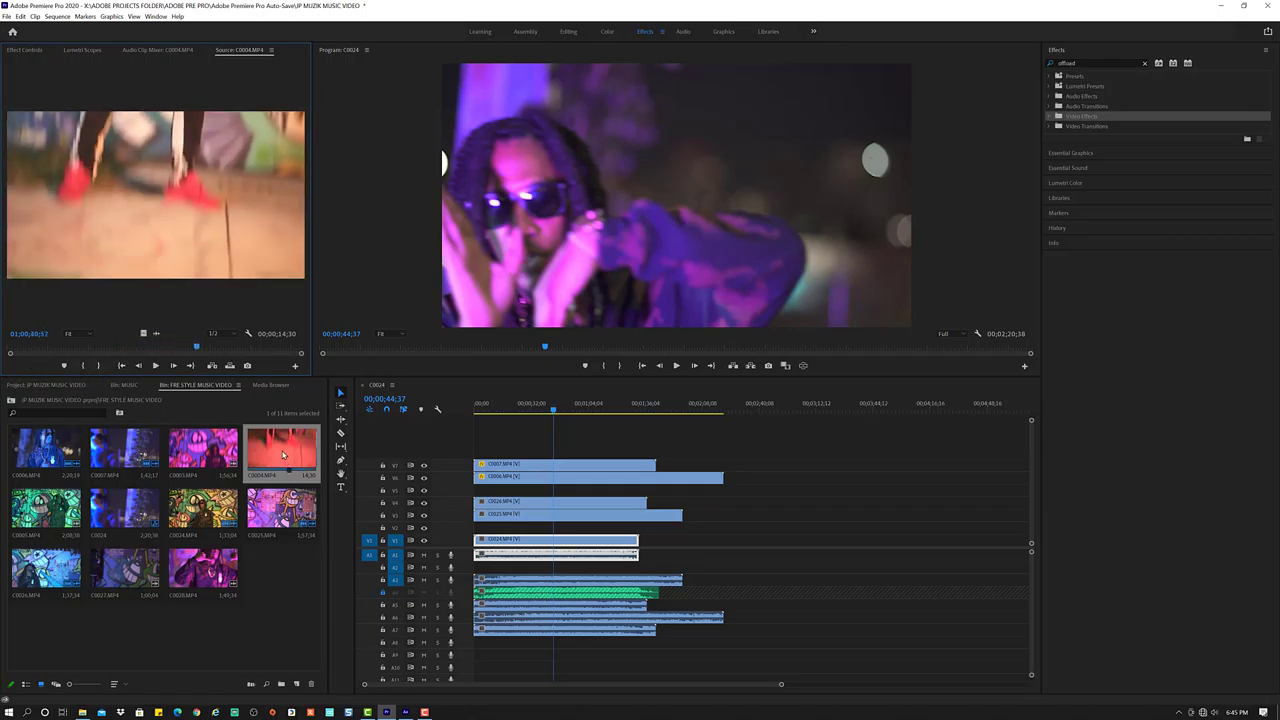
Step: Preview C0005, then add it to the sequence on a new top track V8
{"action": "left_click", "coordinate": [40, 524]}
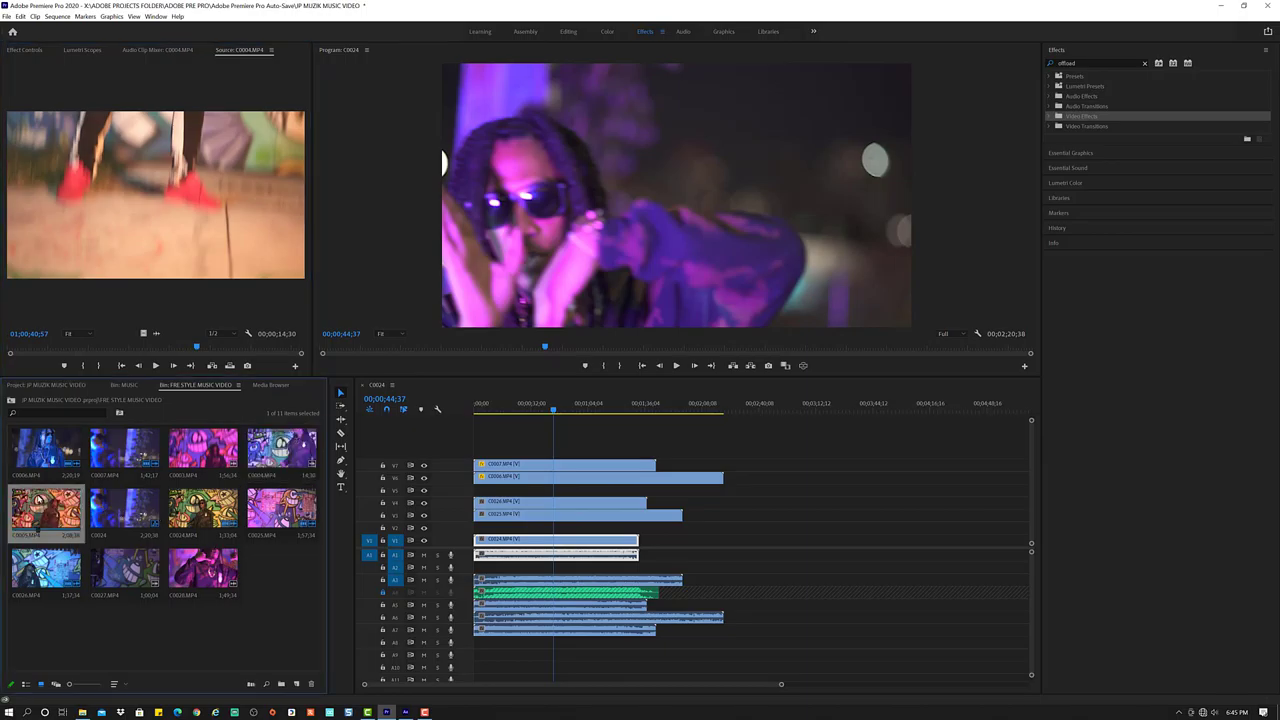
{"action": "double_click", "coordinate": [40, 524]}
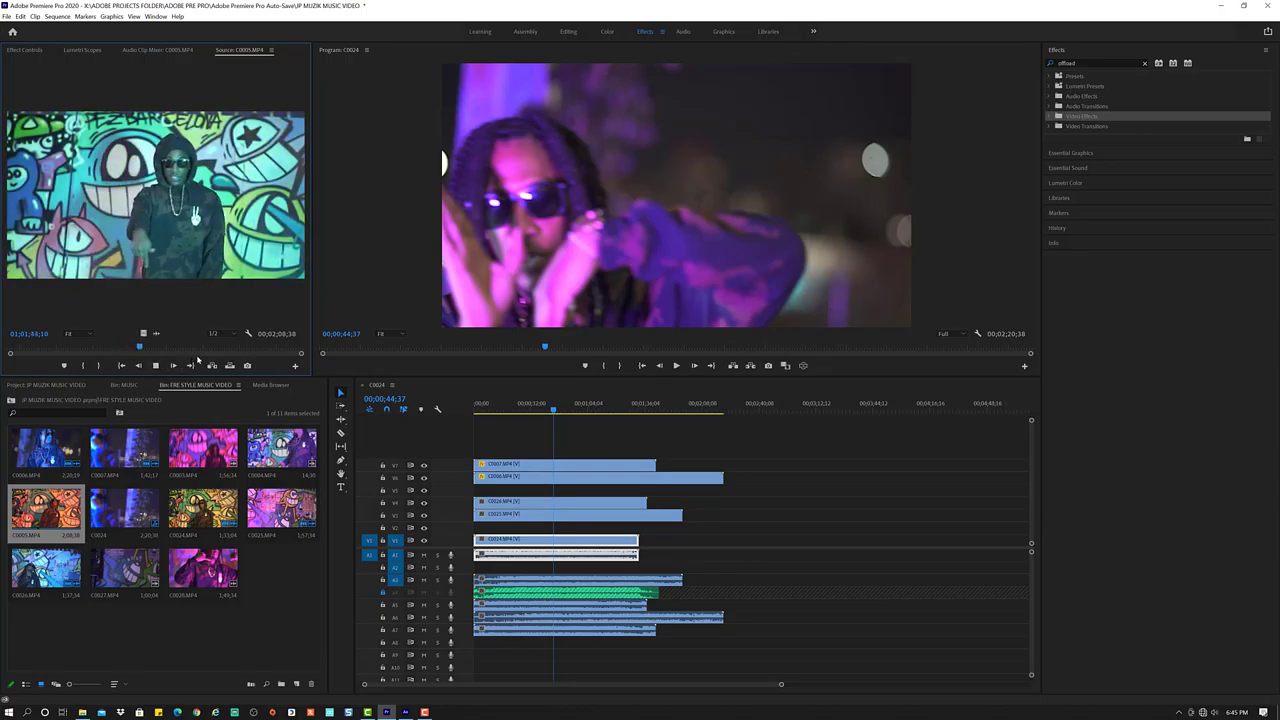
{"action": "left_click", "coordinate": [216, 348]}
{"action": "left_click_drag", "start_coordinate": [216, 348], "coordinate": [250, 344]}
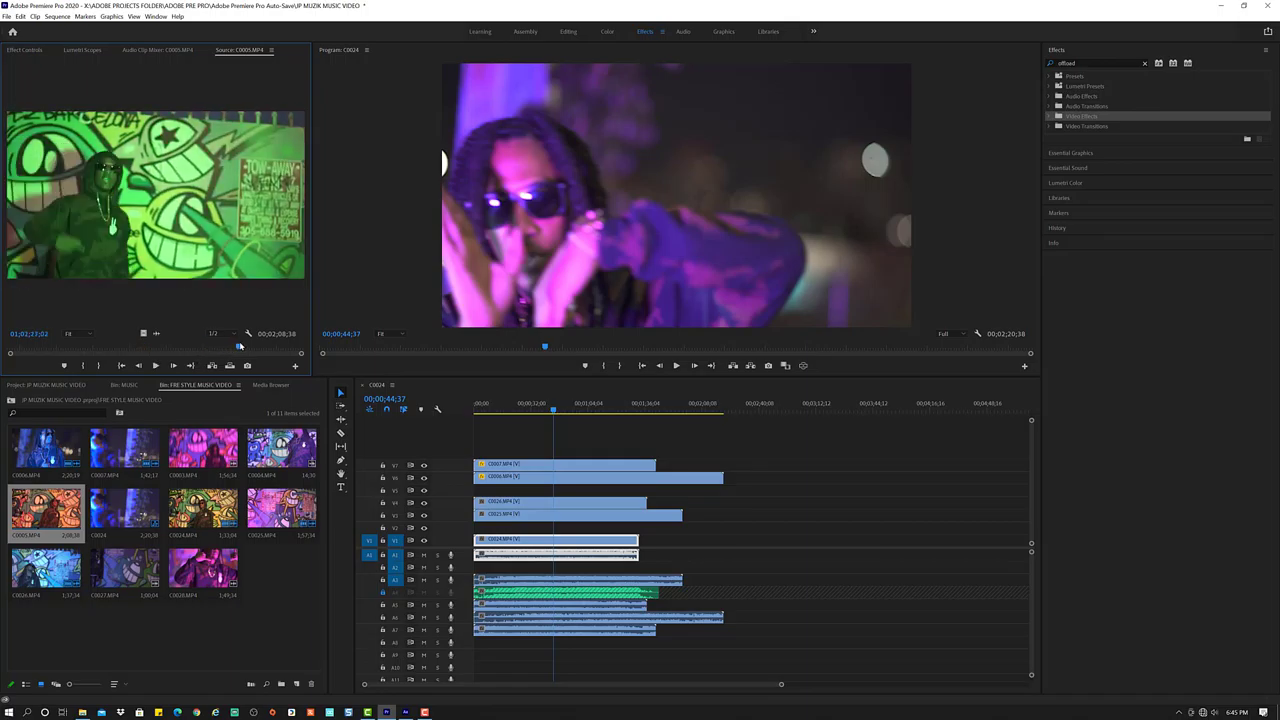
{"action": "left_click_drag", "start_coordinate": [47, 500], "coordinate": [484, 447]}
Step: Try shrinking the Scale of the C0005 clip on V8, then undo it to keep 100
{"action": "left_click", "coordinate": [502, 457]}
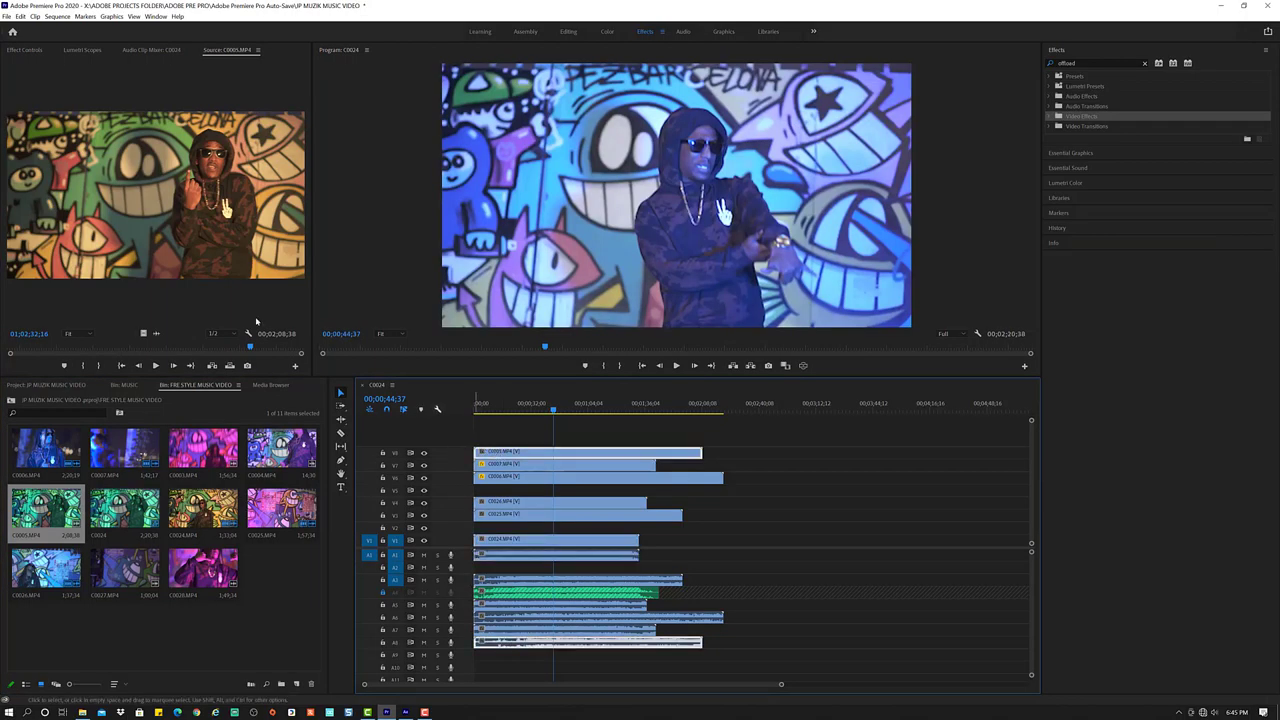
{"action": "left_click", "coordinate": [30, 51]}
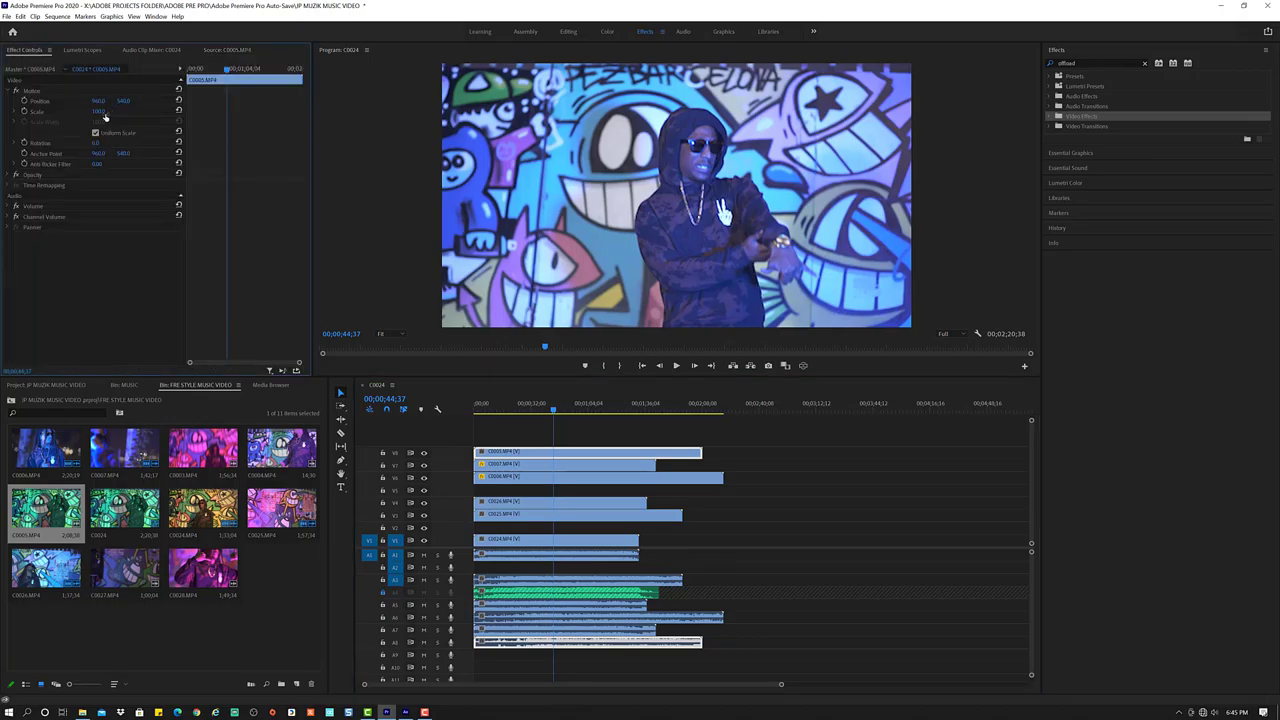
{"action": "left_click_drag", "start_coordinate": [97, 111], "coordinate": [85, 111]}
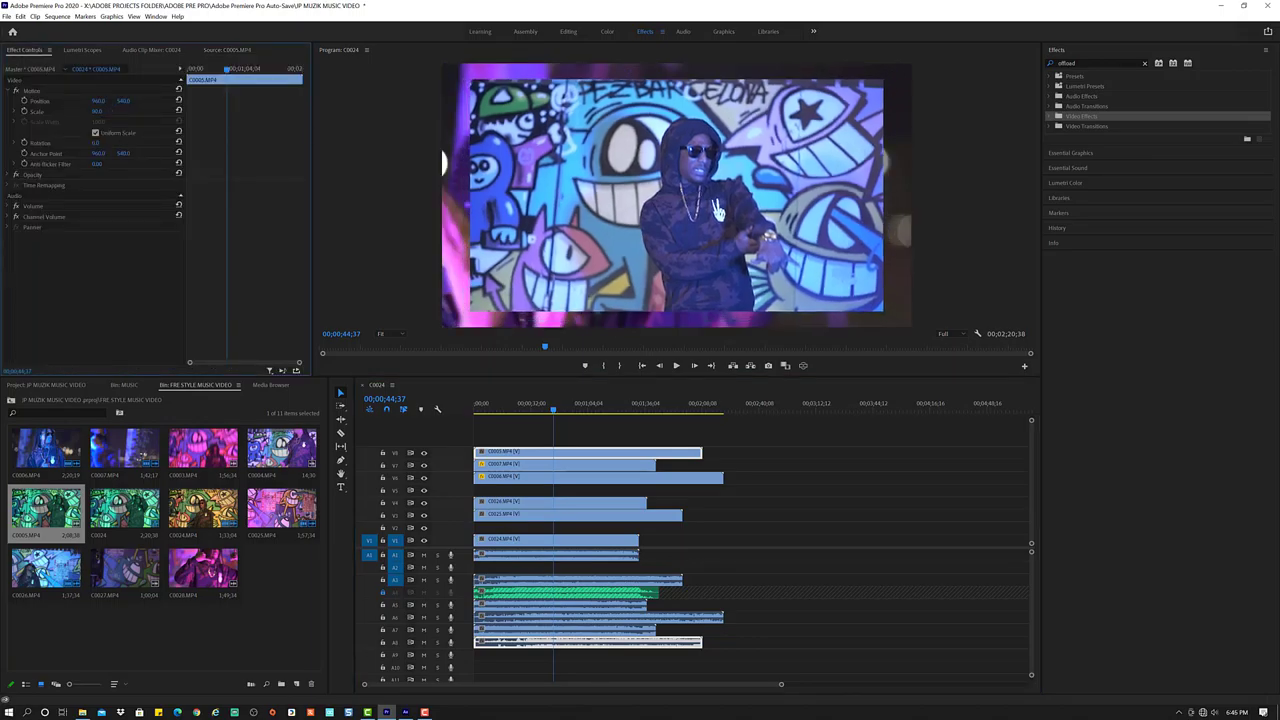
{"action": "key", "text": "ctrl+z"}
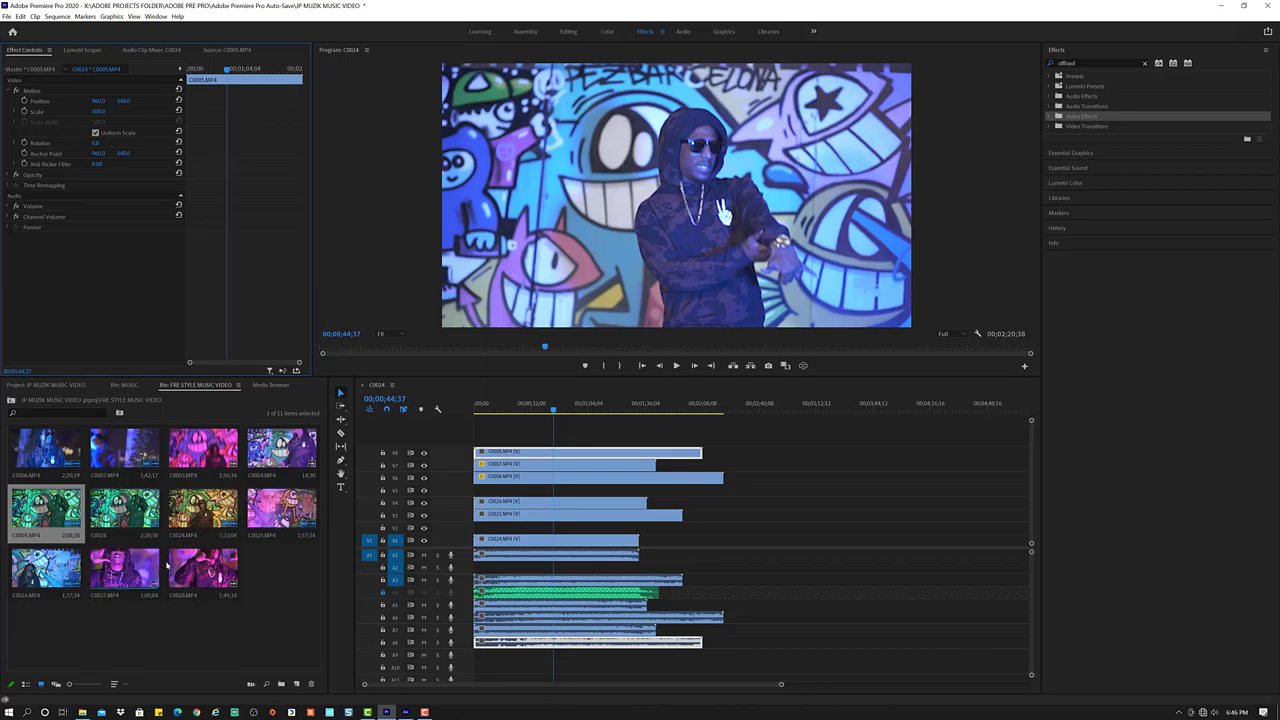
{"action": "left_click", "coordinate": [29, 578]}
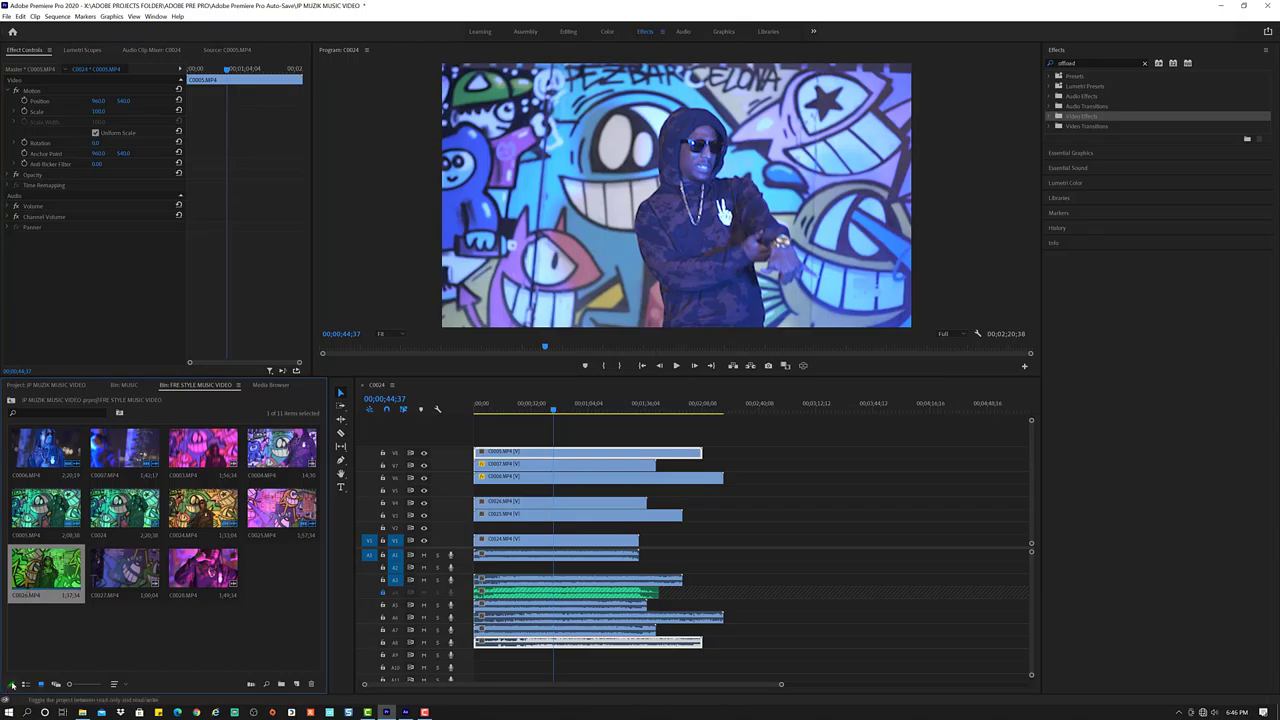
Step: Preview the C0026 and C0027 angles in the Source Monitor
{"action": "double_click", "coordinate": [30, 578]}
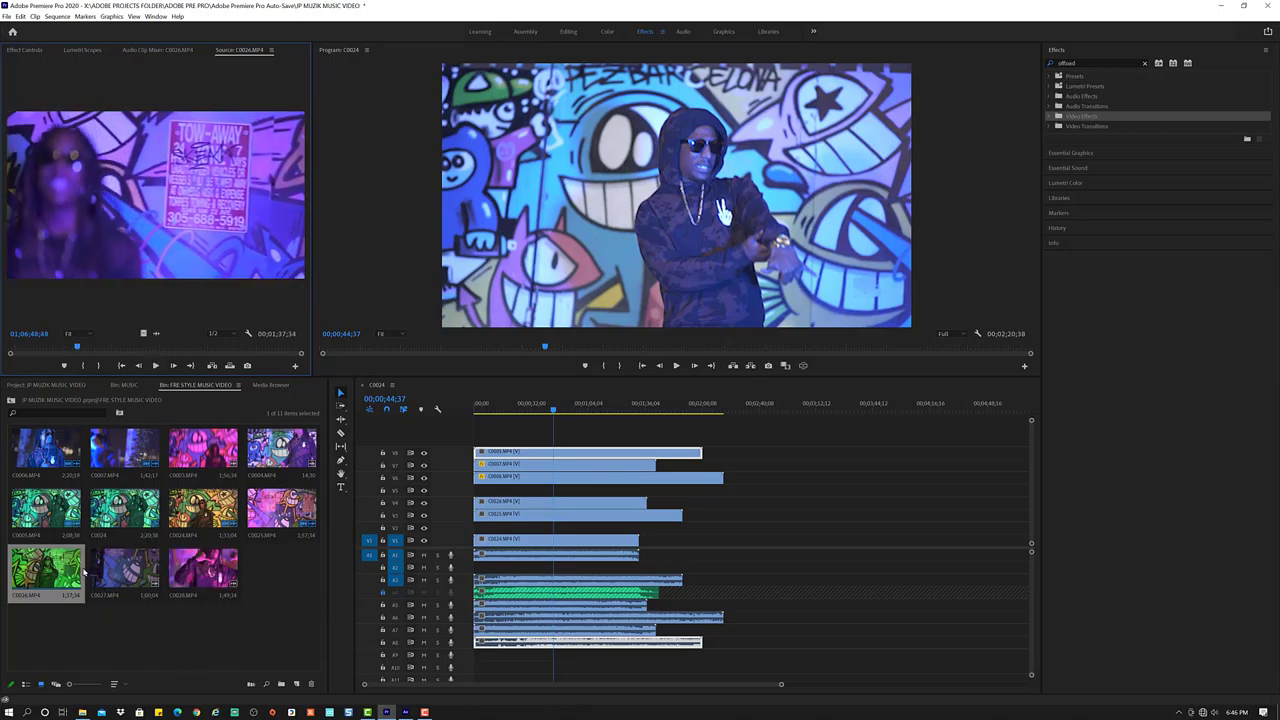
{"action": "left_click", "coordinate": [509, 502]}
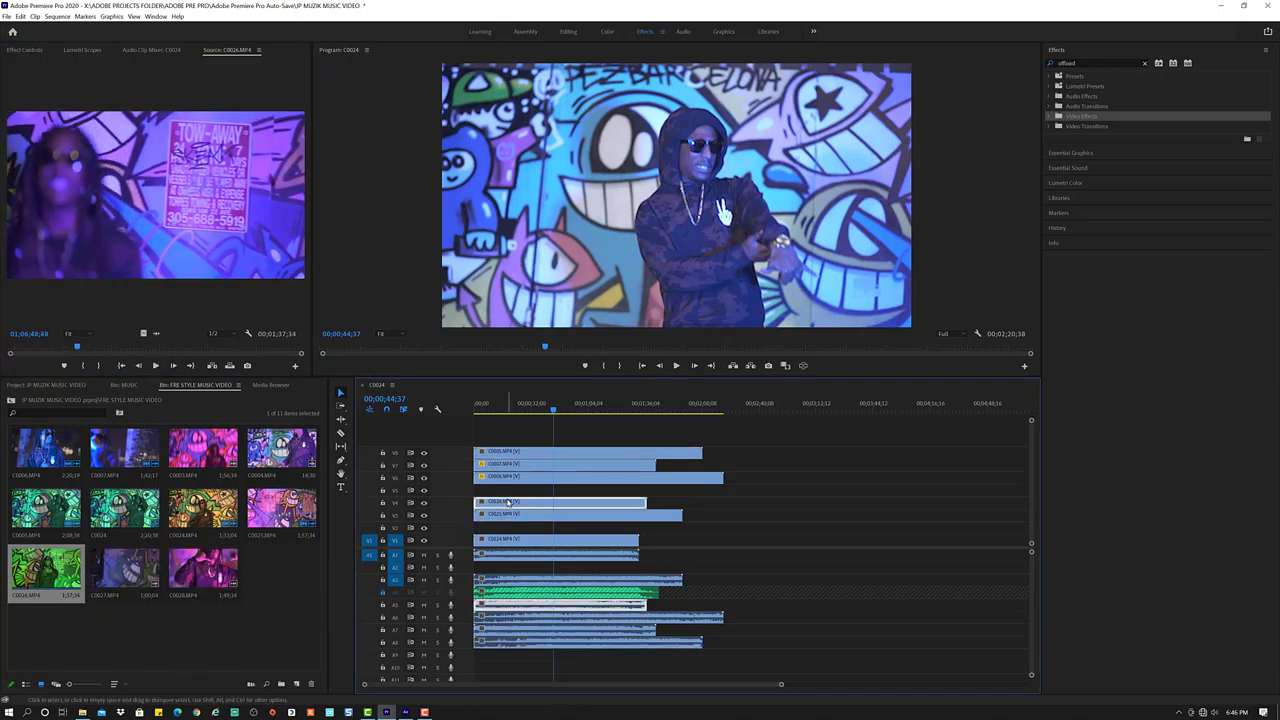
{"action": "left_click", "coordinate": [124, 568]}
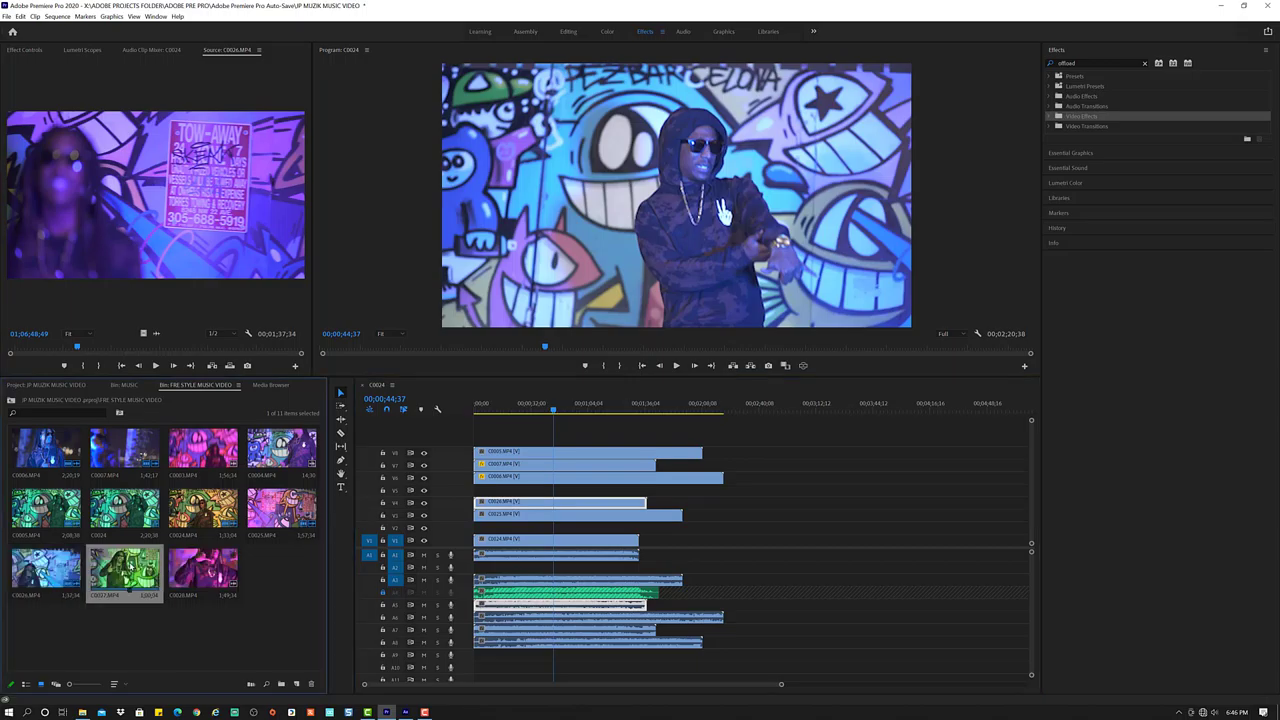
{"action": "double_click", "coordinate": [124, 568]}
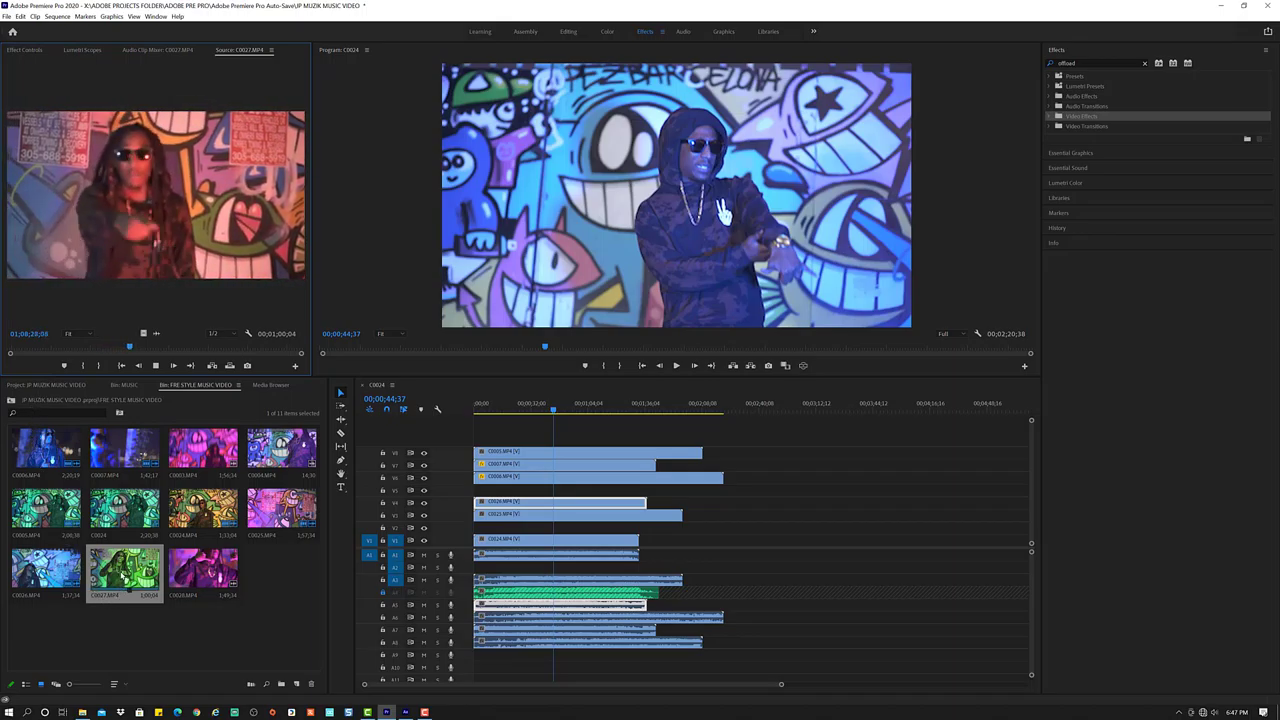
Step: Add C0027 on a new V9 track and C0028 on a track above it
{"action": "left_click_drag", "start_coordinate": [117, 569], "coordinate": [478, 441]}
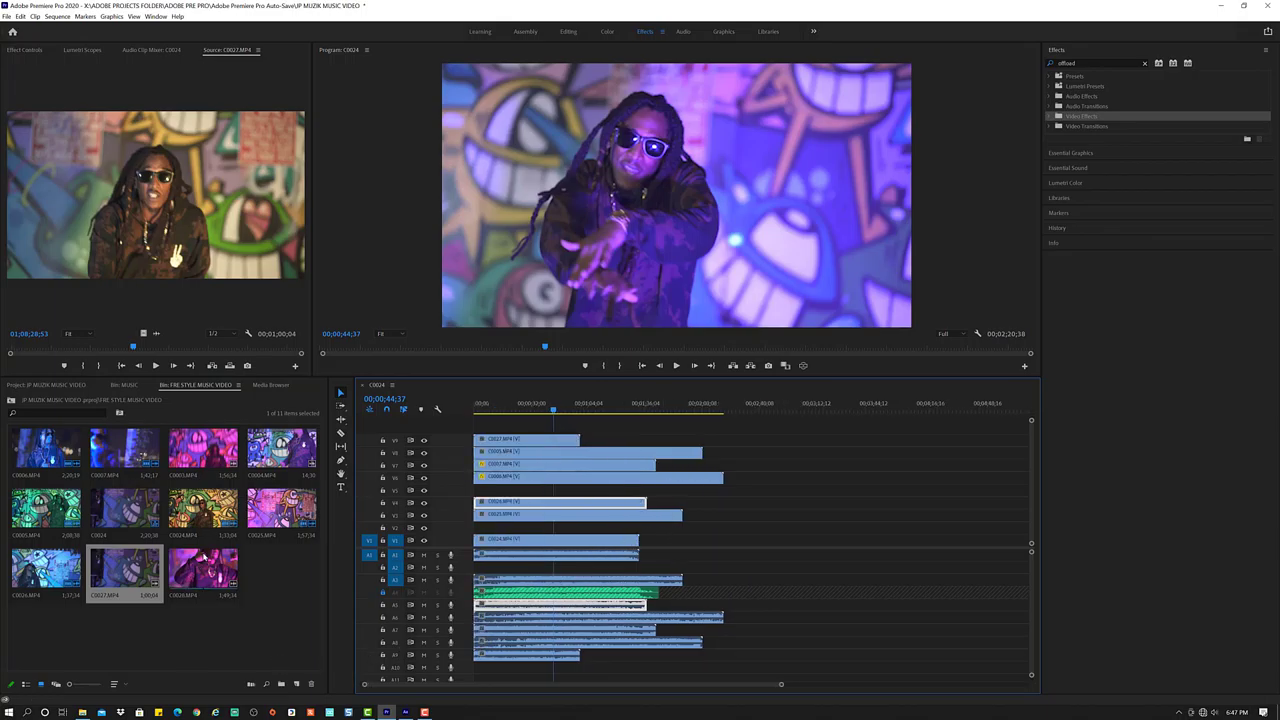
{"action": "left_click", "coordinate": [183, 565]}
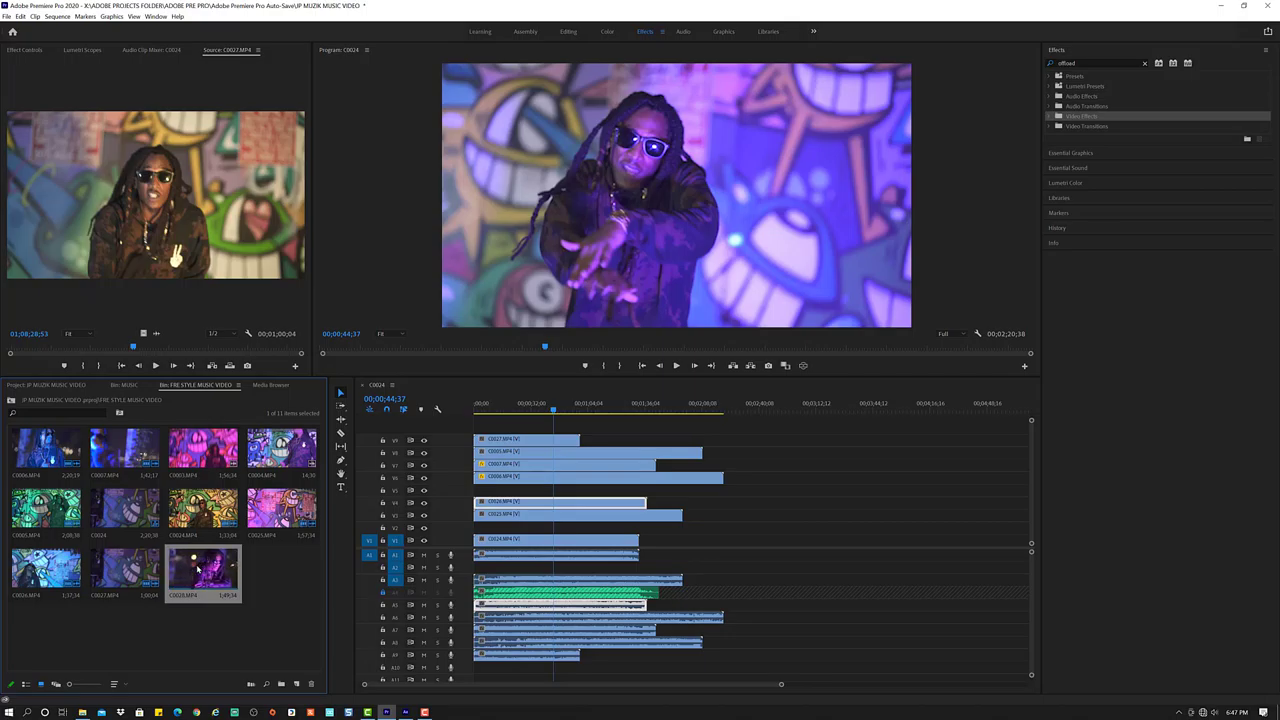
{"action": "mouse_move", "coordinate": [200, 568]}
{"action": "left_mouse_down"}
{"action": "mouse_move", "coordinate": [462, 413]}
{"action": "mouse_move", "coordinate": [529, 412]}
{"action": "left_mouse_up"}
Step: Drop C0028 on new track V10, zoom the timeline out from the start, and unlock A4
{"action": "left_click", "coordinate": [529, 408]}
{"action": "key", "text": "Home"}
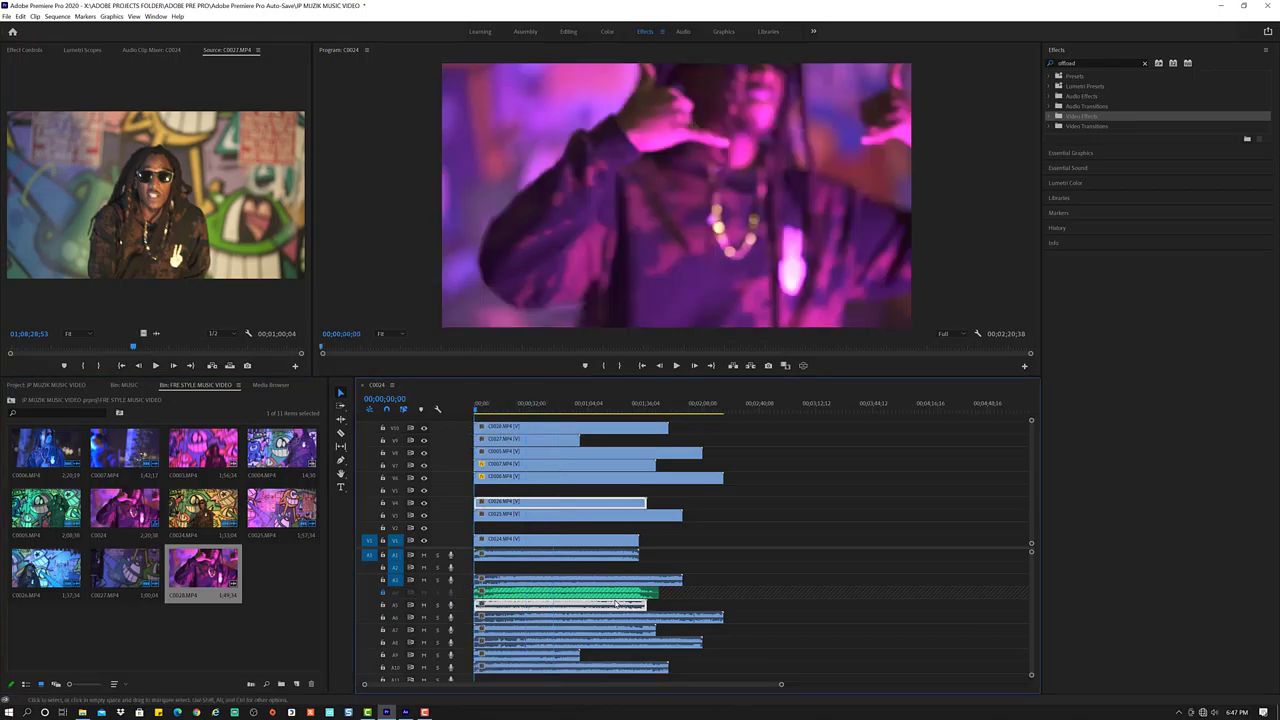
{"action": "key", "text": "minus"}
{"action": "key", "text": "ctrl+a"}
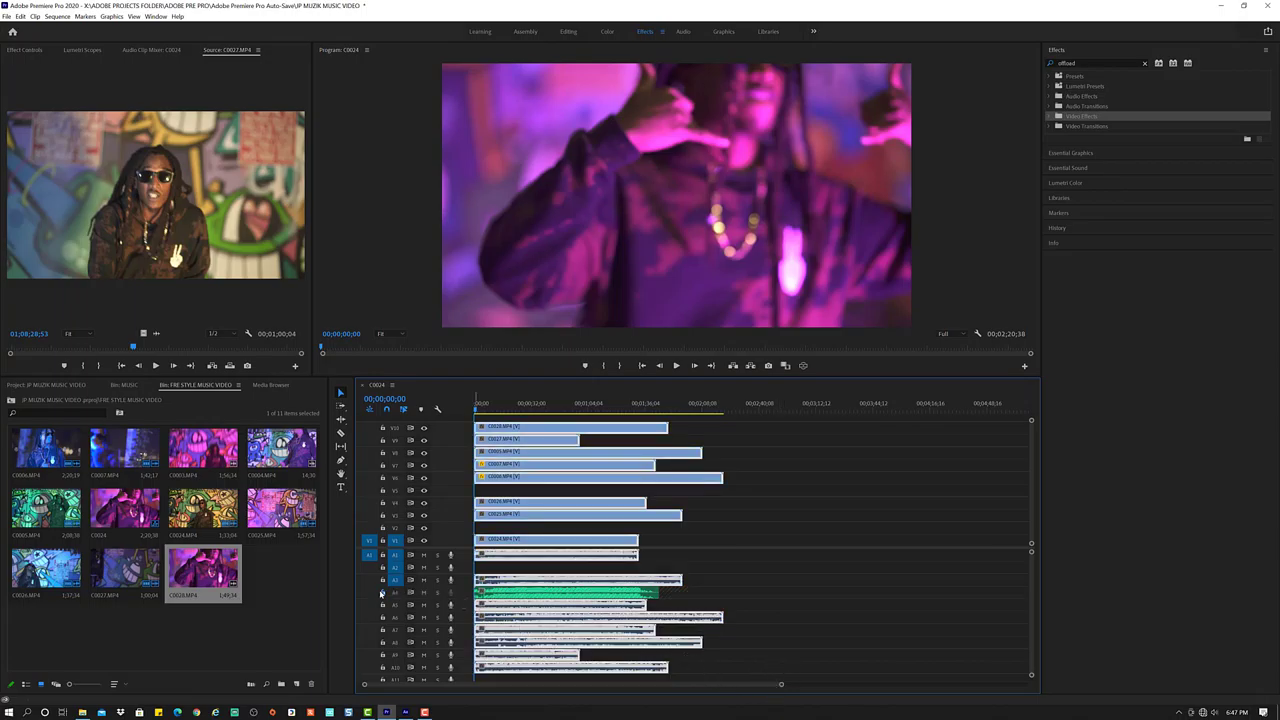
{"action": "left_click", "coordinate": [381, 592]}
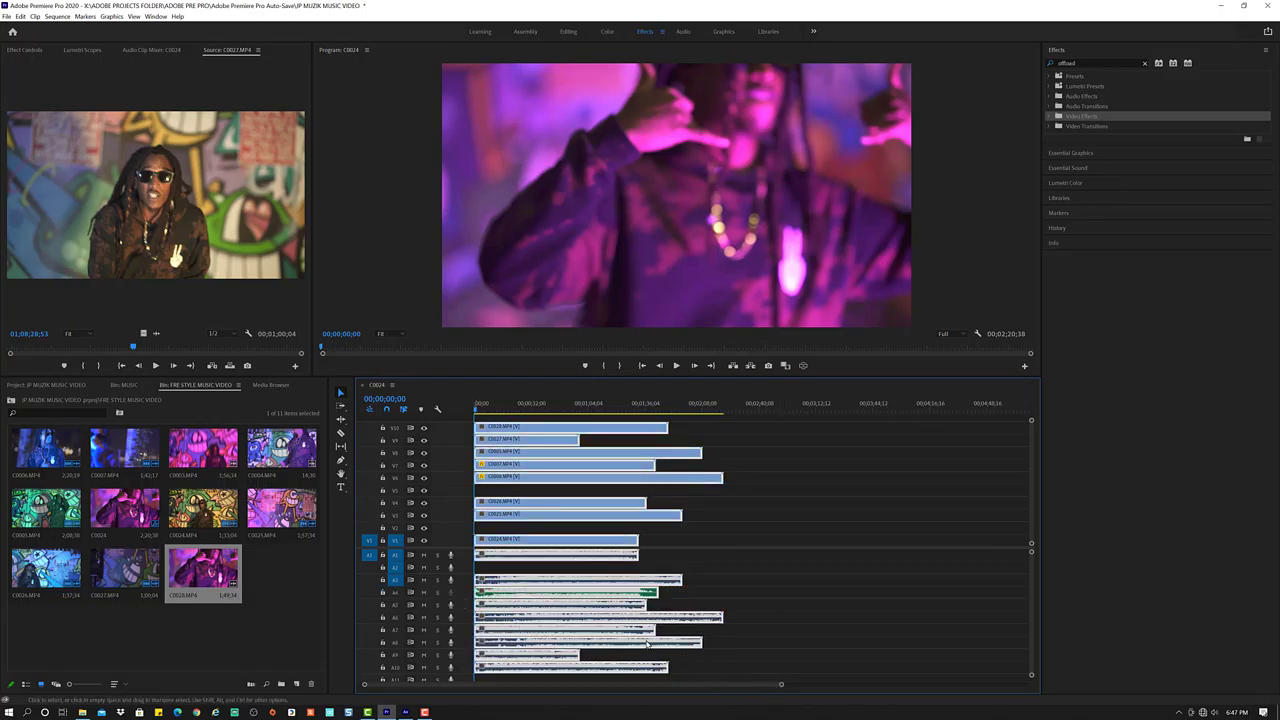
Step: Deselect the clips, stop playback and return the playhead to the sequence start
{"action": "right_click", "coordinate": [576, 598]}
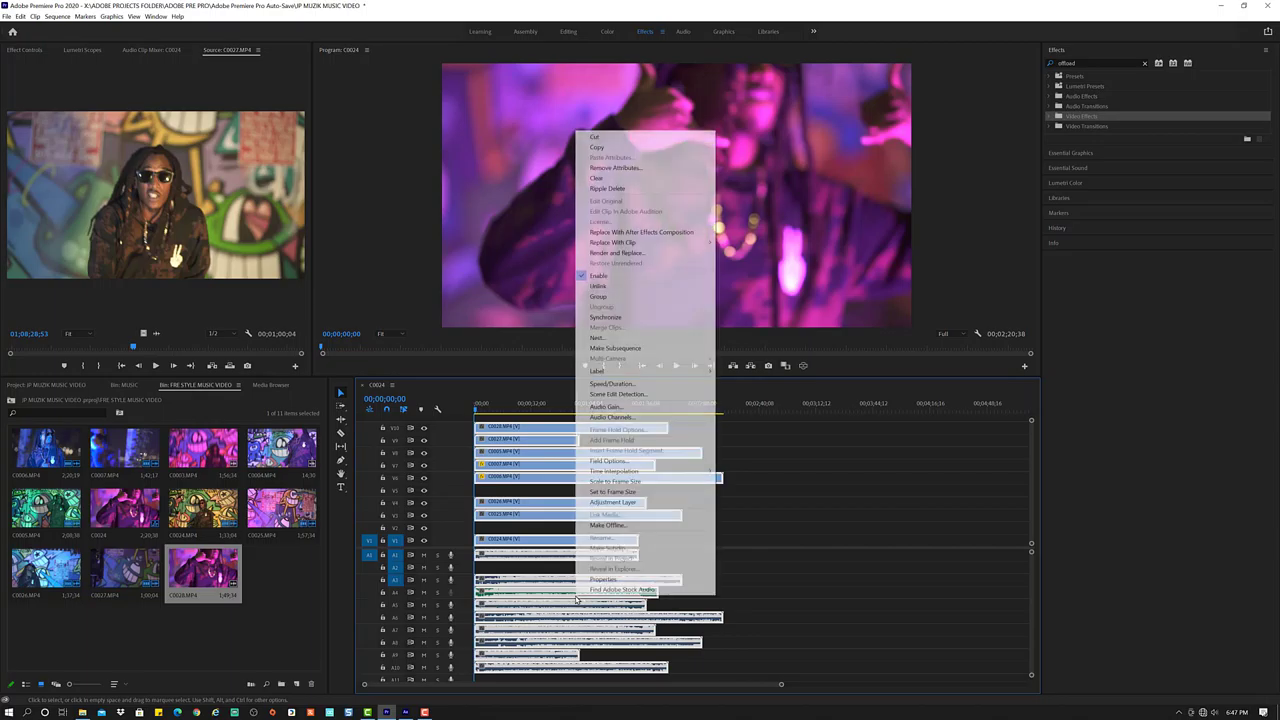
{"action": "left_click", "coordinate": [780, 624]}
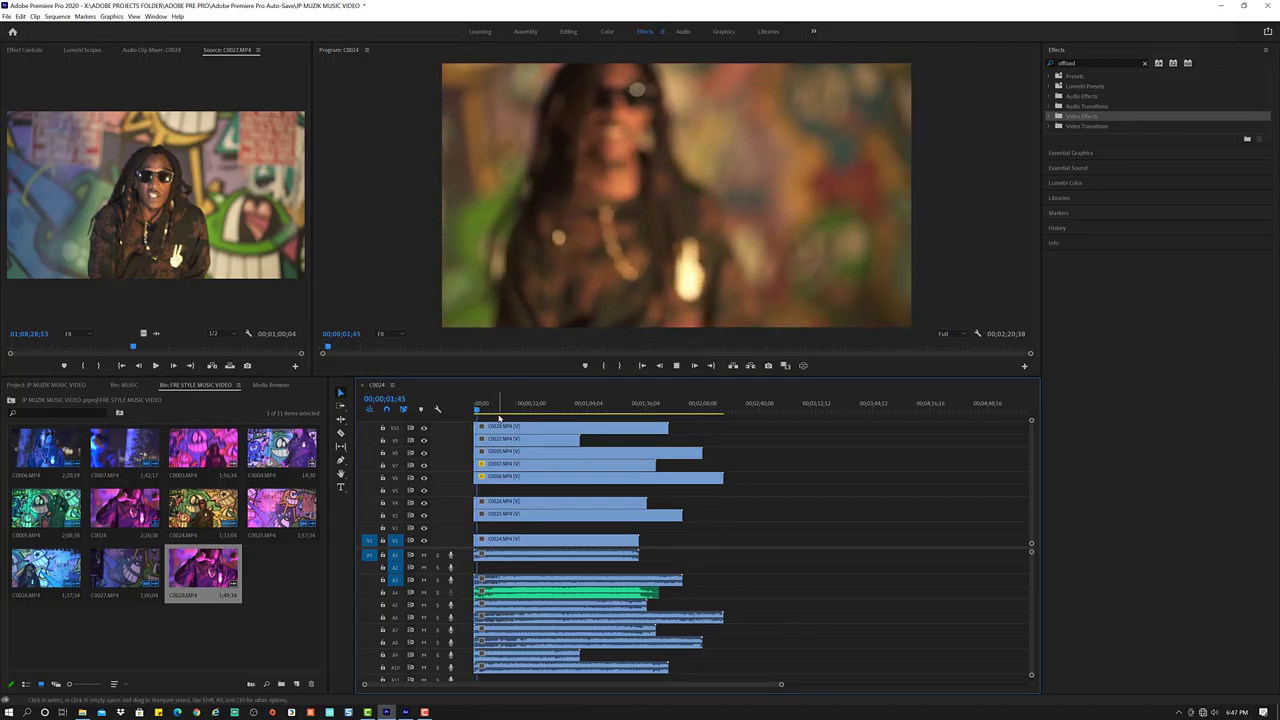
{"action": "key", "text": "d"}
{"action": "key", "text": "space"}
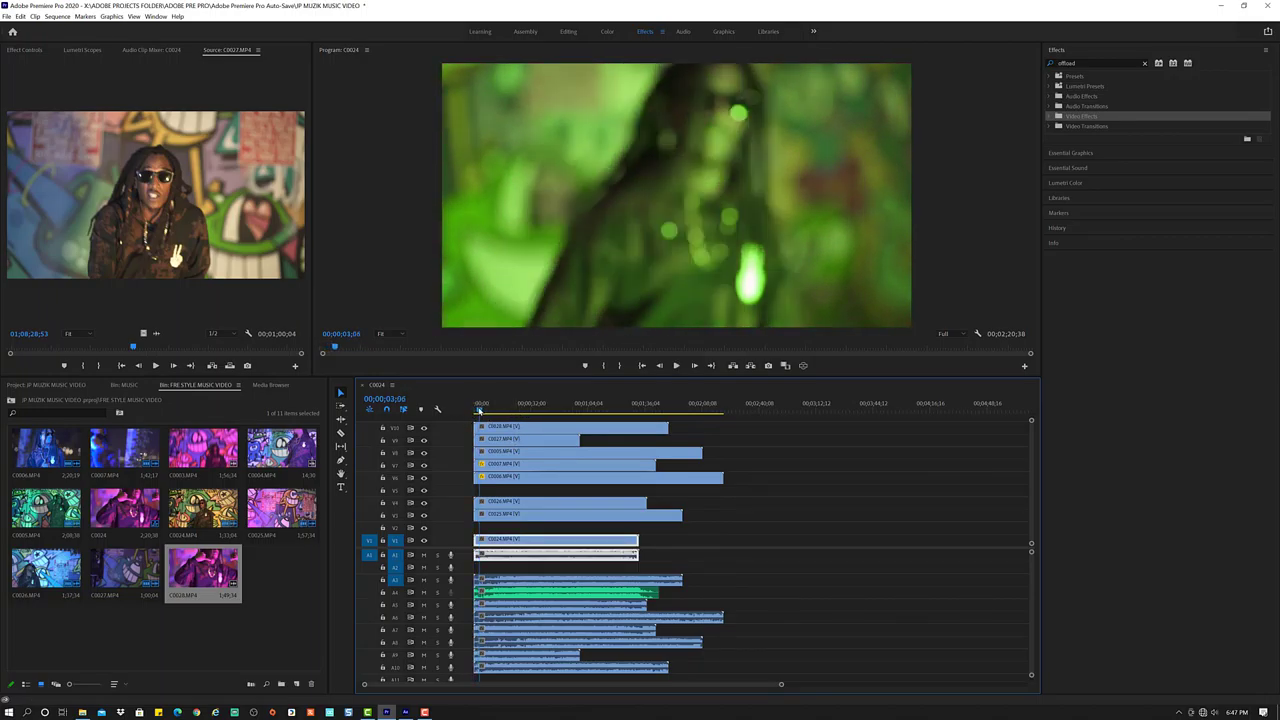
{"action": "left_click", "coordinate": [479, 410]}
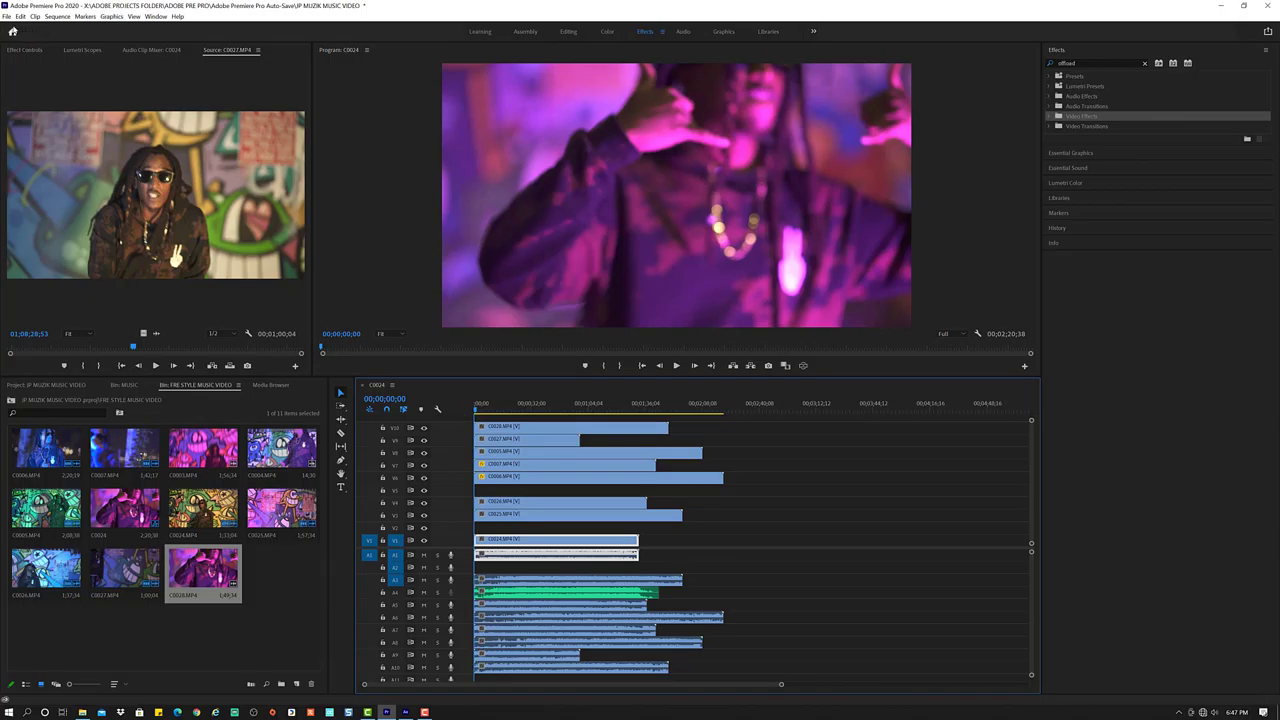
Step: Save the project from the File menu, then select all clips in the timeline
{"action": "left_click", "coordinate": [9, 17]}
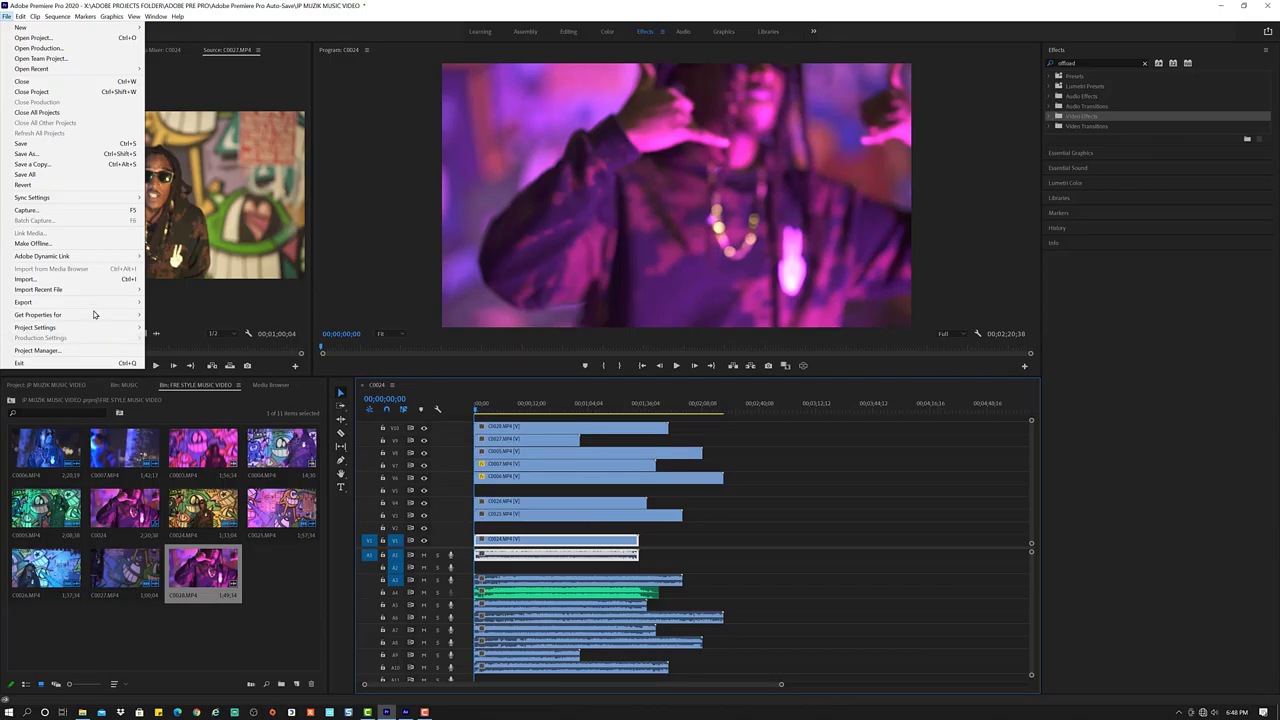
{"action": "left_click", "coordinate": [86, 143]}
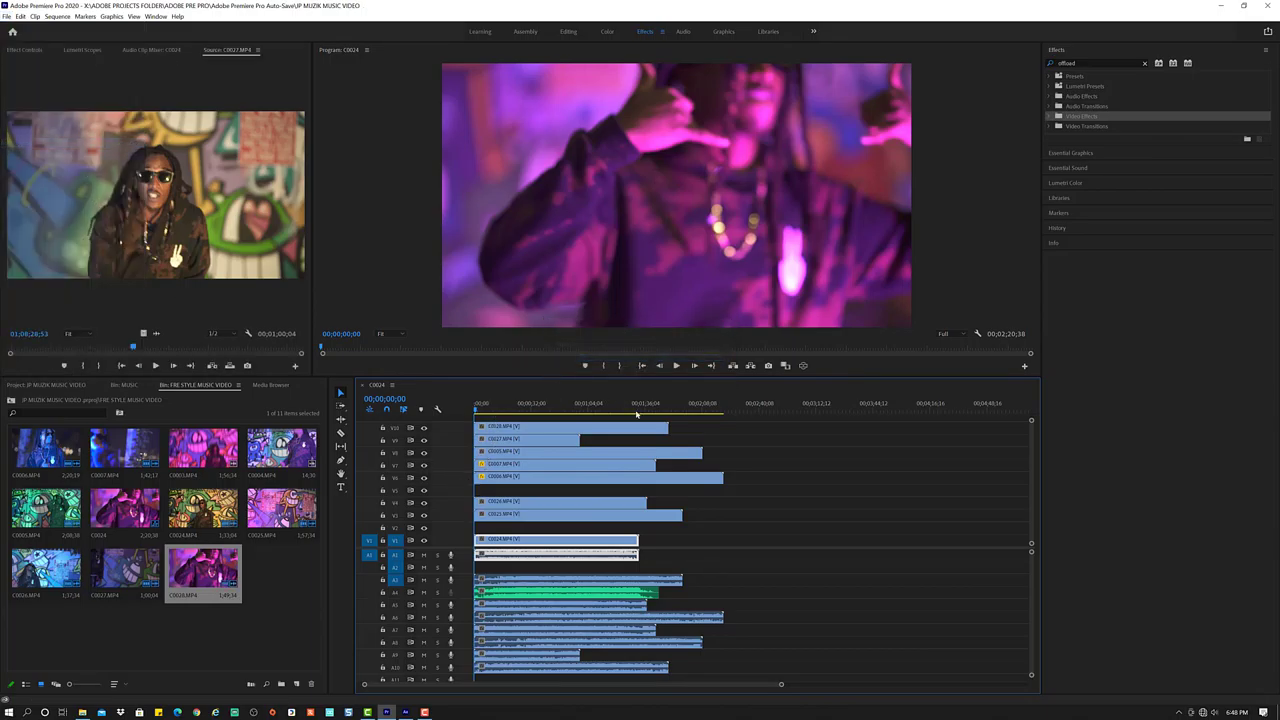
{"action": "key", "text": "ctrl+a"}
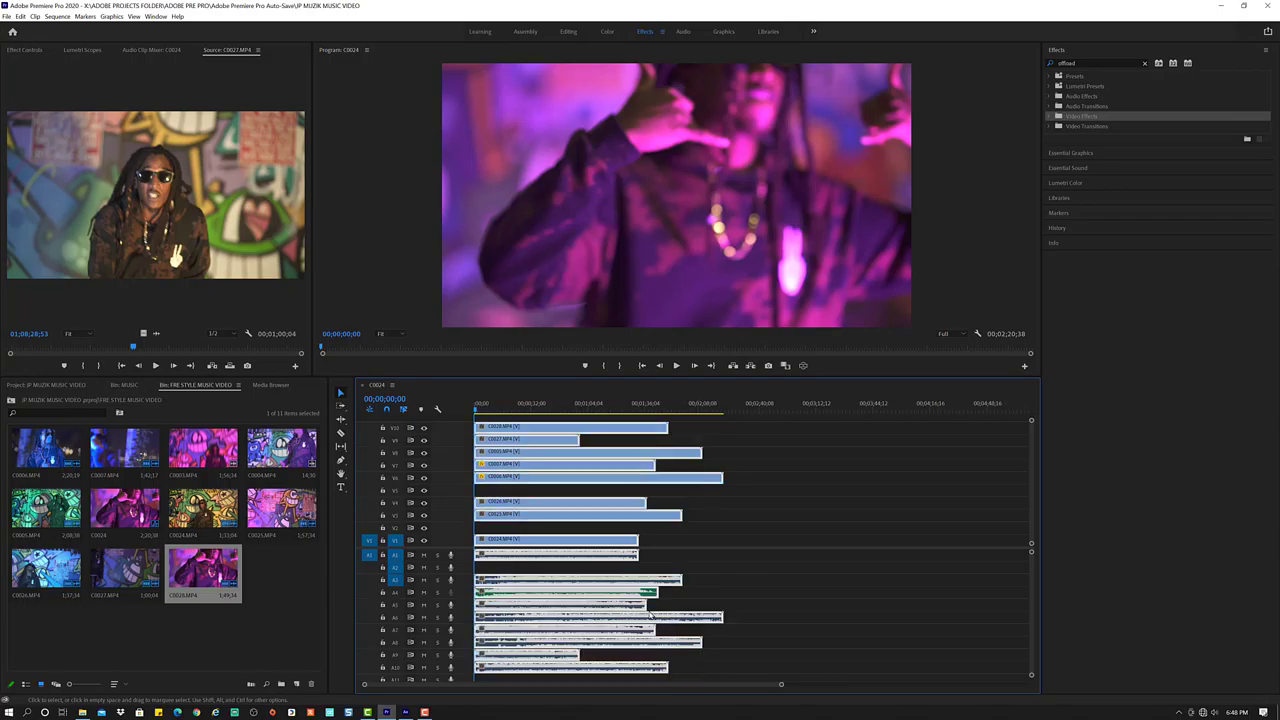
{"action": "right_click", "coordinate": [534, 445]}
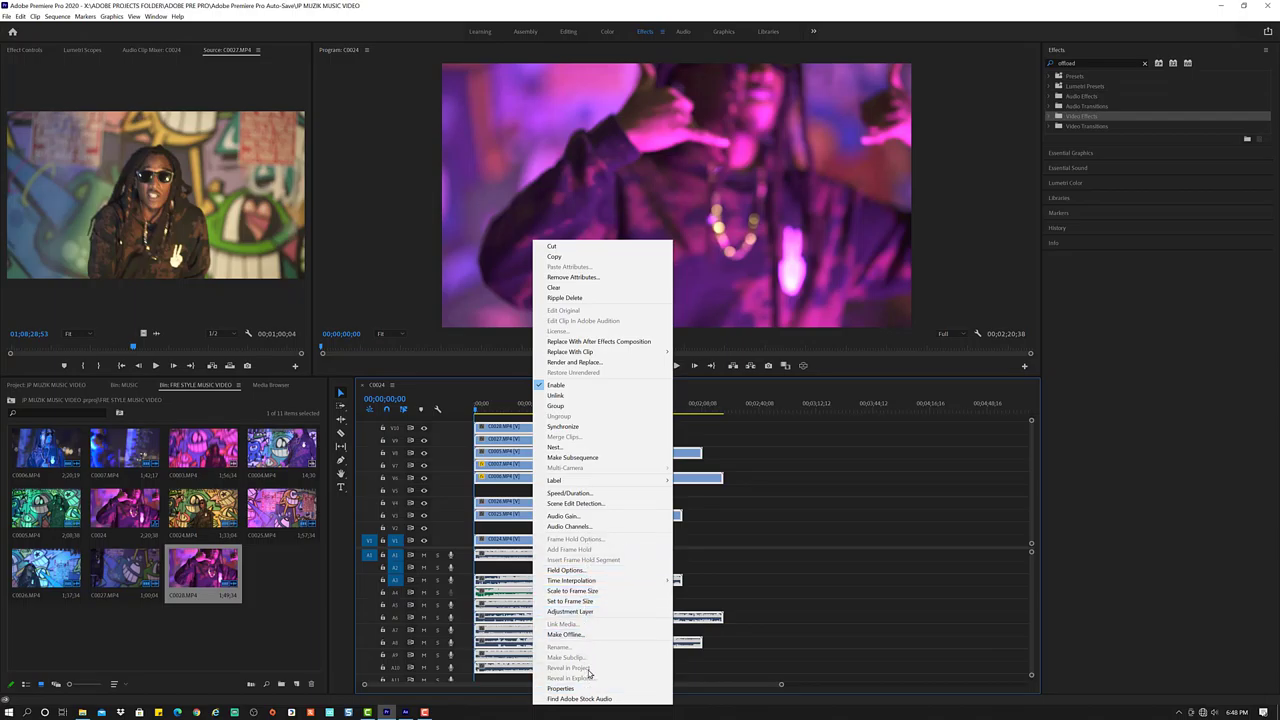
{"action": "left_click", "coordinate": [577, 428]}
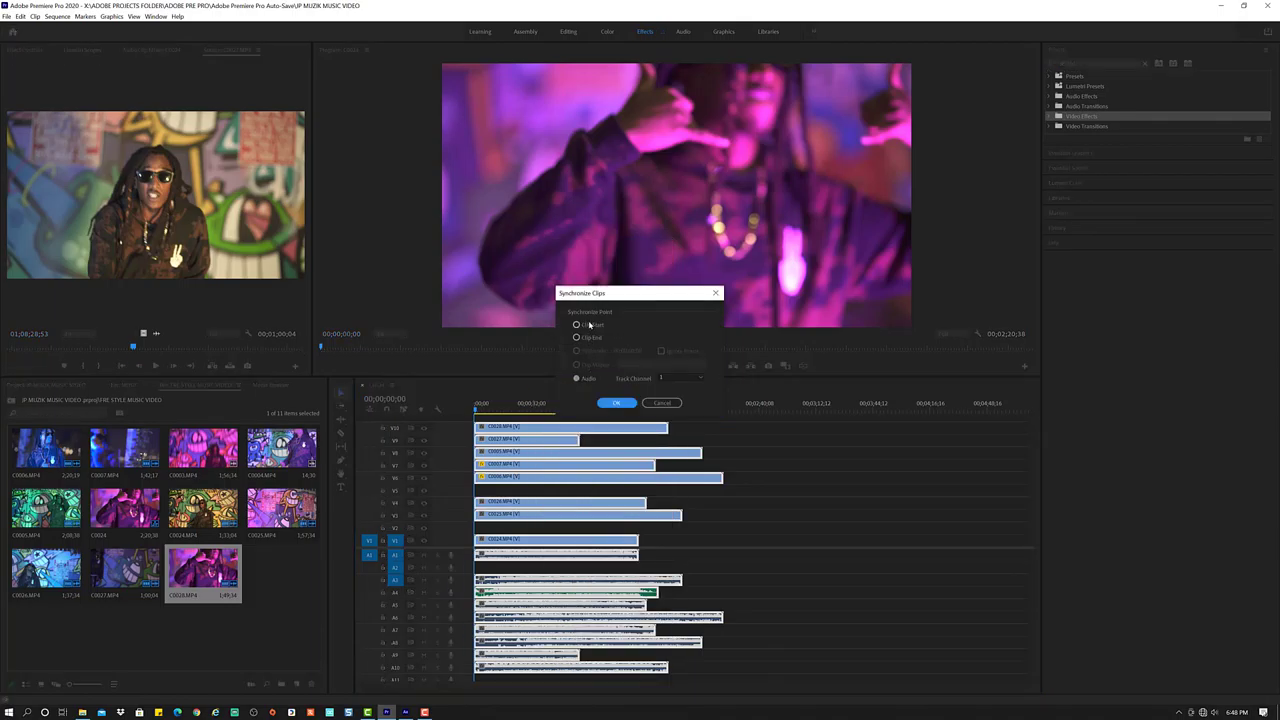
{"action": "left_click", "coordinate": [665, 378]}
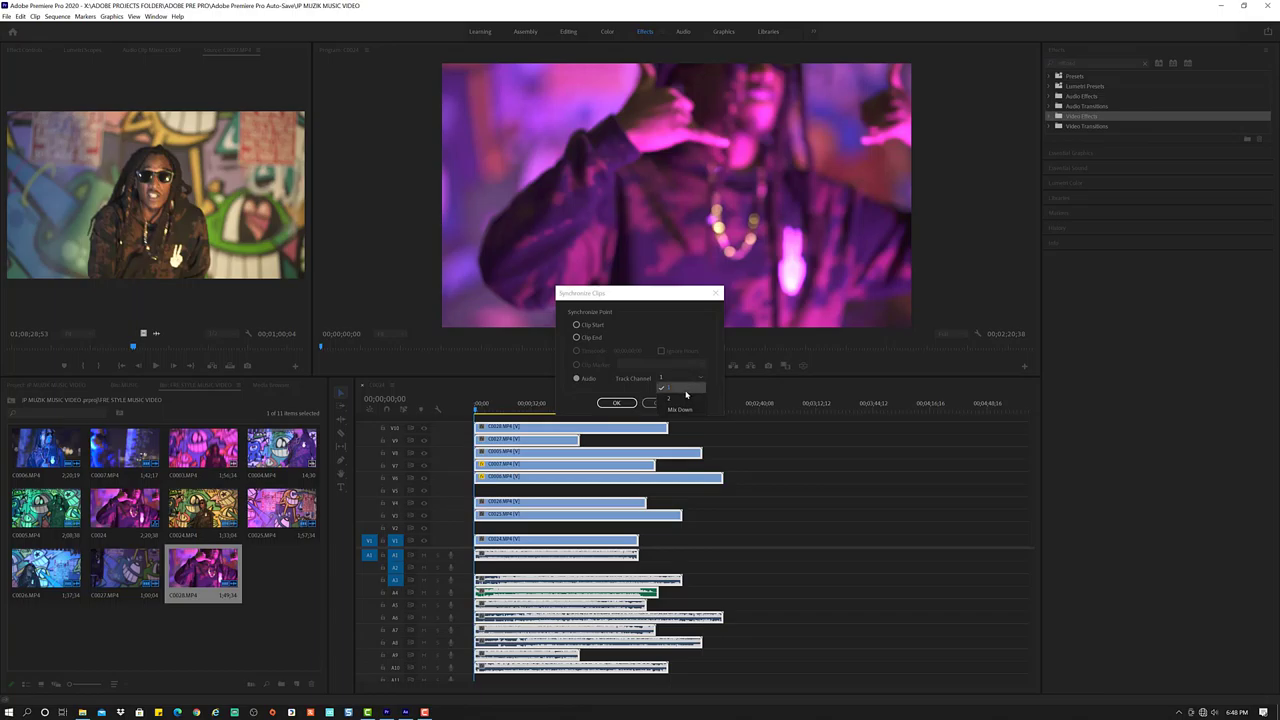
{"action": "left_click", "coordinate": [591, 381]}
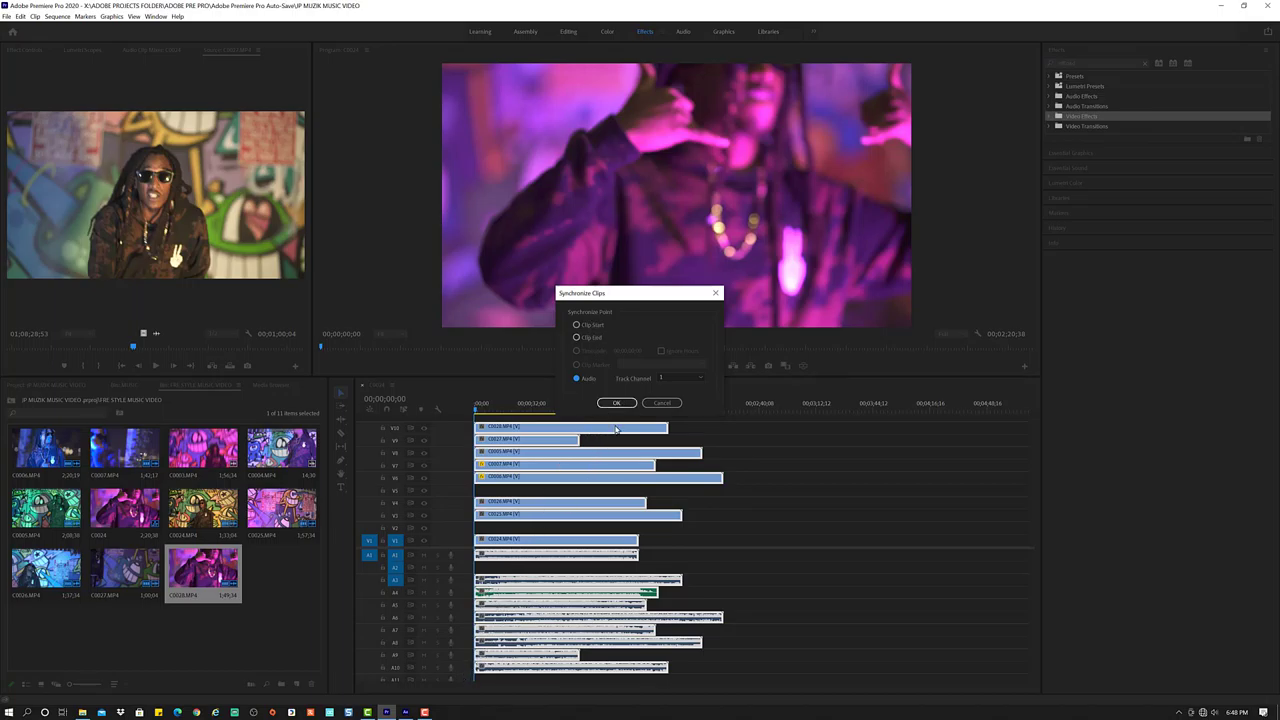
{"action": "left_click", "coordinate": [690, 378]}
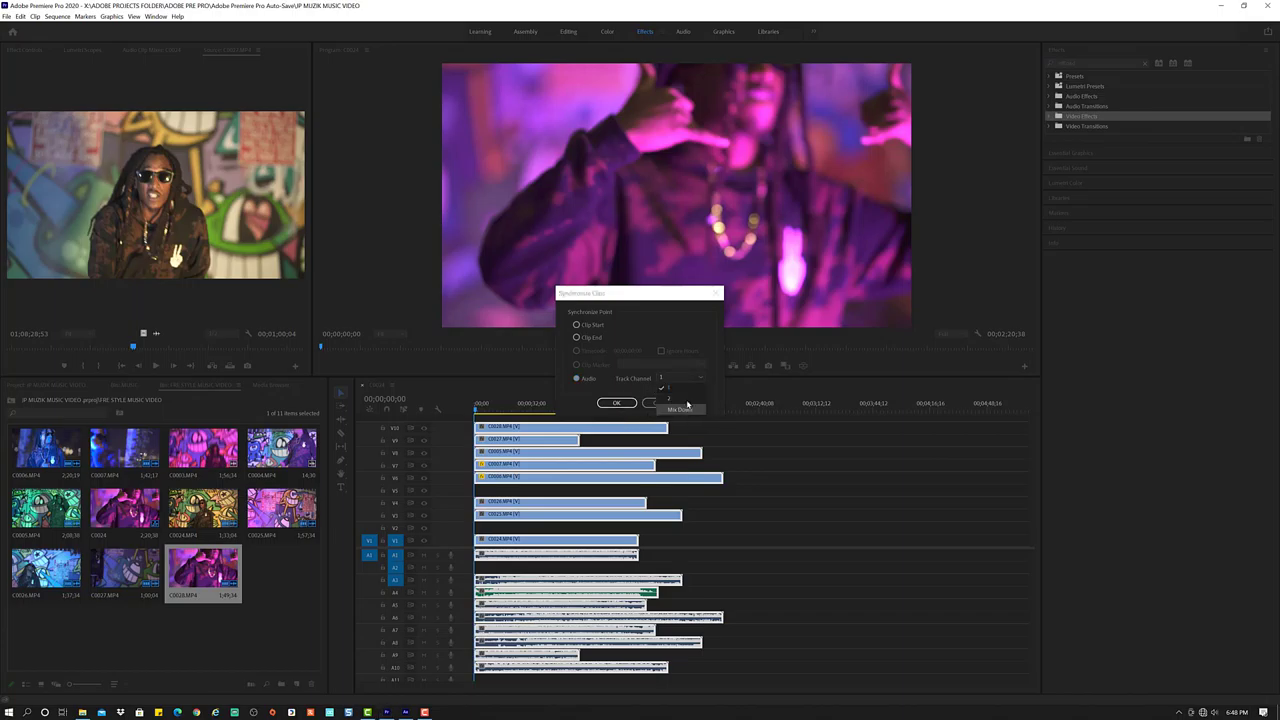
{"action": "left_click", "coordinate": [686, 398]}
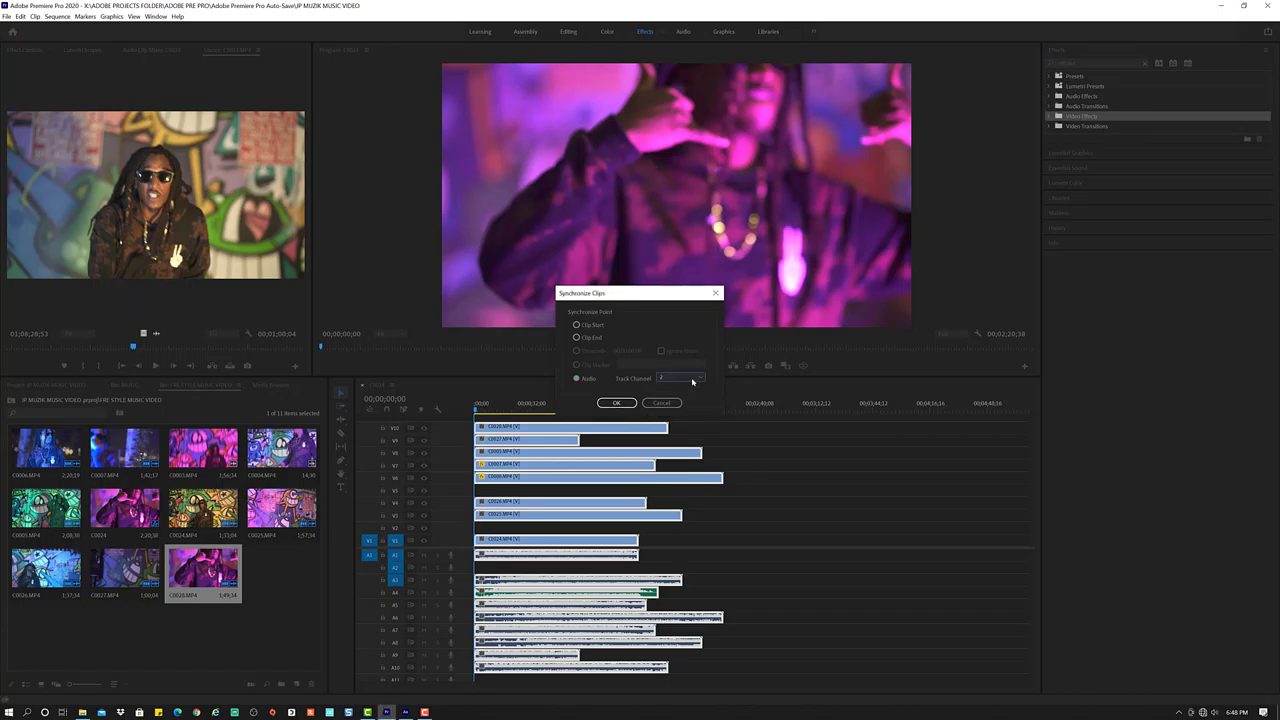
{"action": "left_click", "coordinate": [692, 381]}
{"action": "left_click", "coordinate": [680, 388]}
{"action": "left_click", "coordinate": [661, 402]}
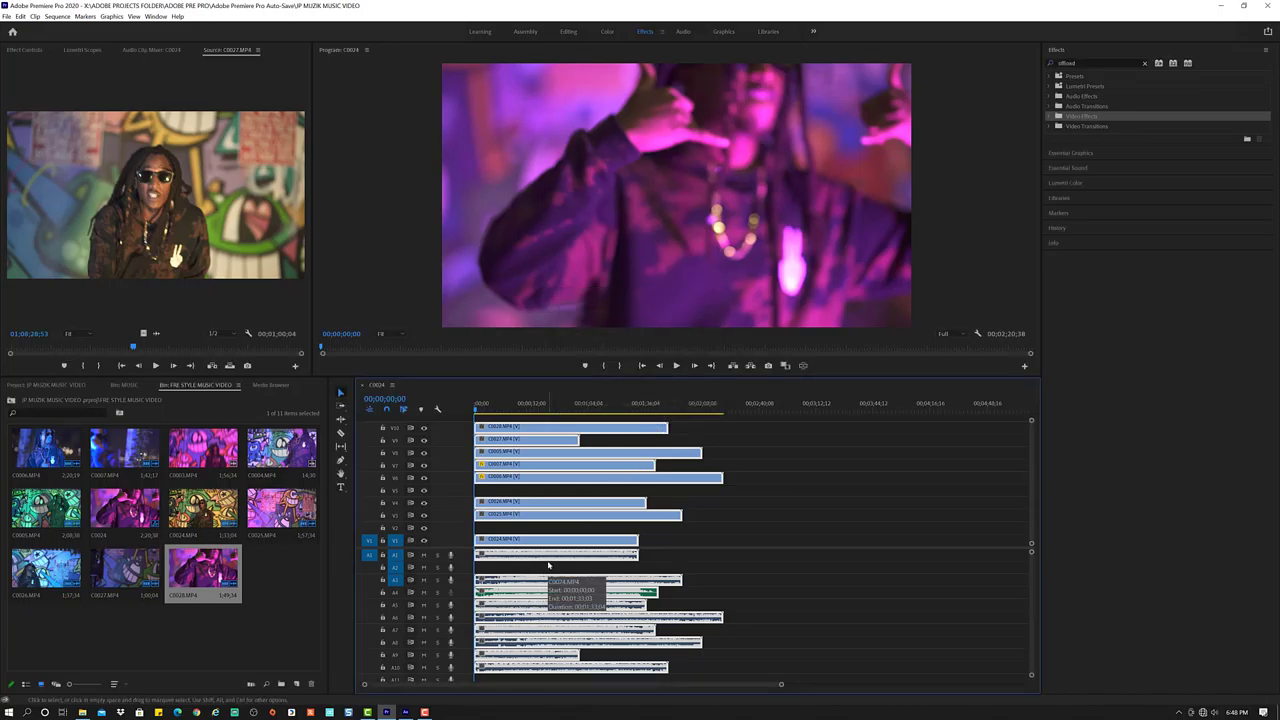
Step: Drag the green music clip from A4 onto A1, then scrub to 00;00;12;54
{"action": "left_click", "coordinate": [540, 568]}
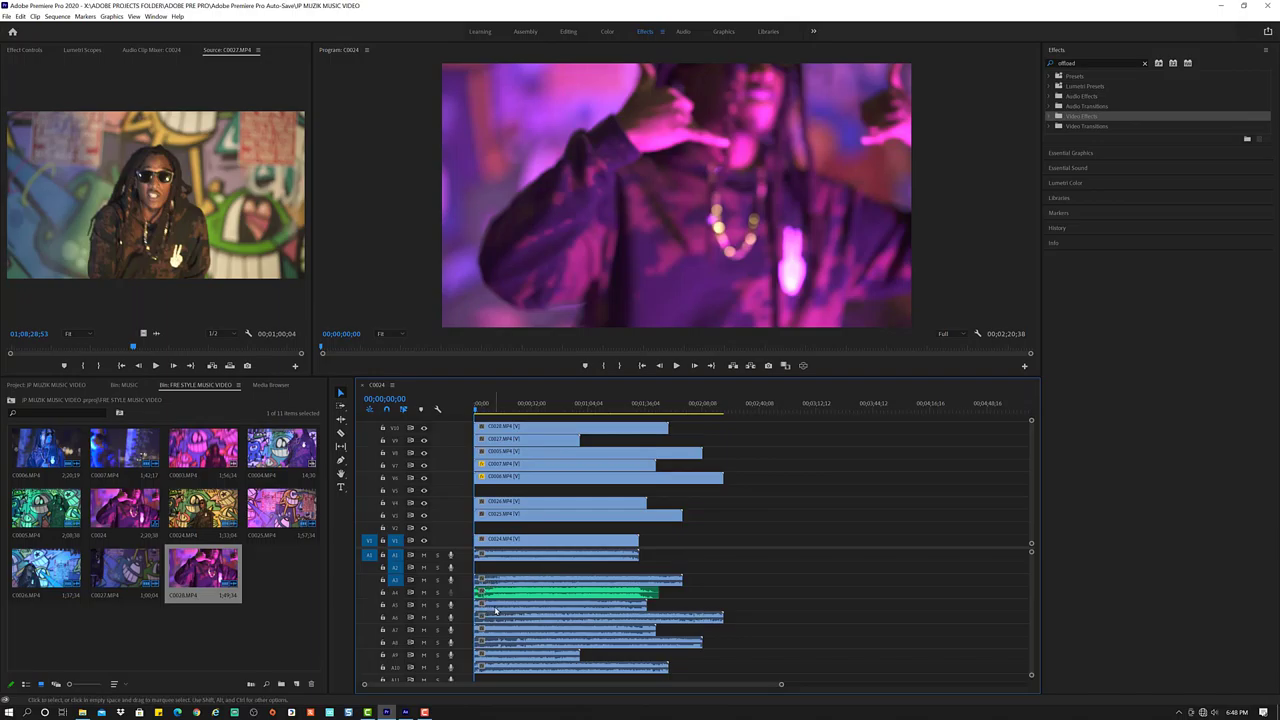
{"action": "mouse_move", "coordinate": [496, 604]}
{"action": "left_mouse_down"}
{"action": "mouse_move", "coordinate": [515, 578]}
{"action": "mouse_move", "coordinate": [529, 588]}
{"action": "left_mouse_up"}
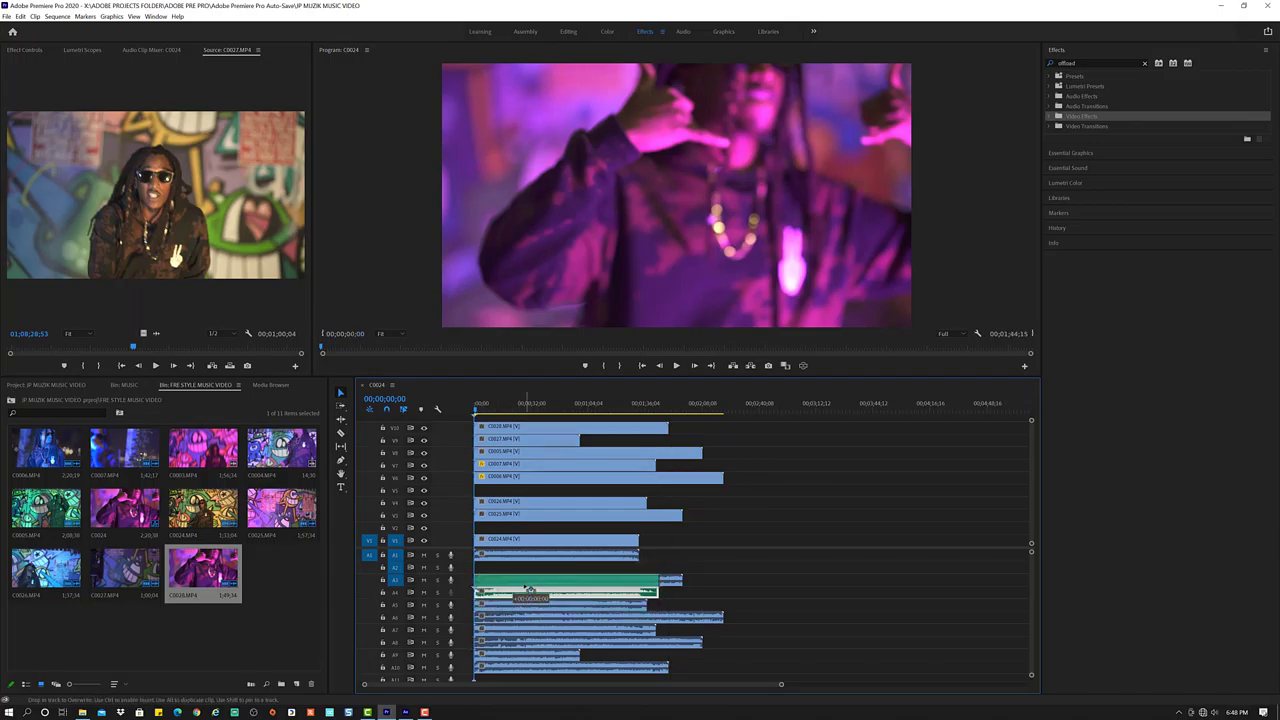
{"action": "mouse_move", "coordinate": [529, 588]}
{"action": "left_mouse_down"}
{"action": "mouse_move", "coordinate": [516, 594]}
{"action": "mouse_move", "coordinate": [525, 554]}
{"action": "left_mouse_up"}
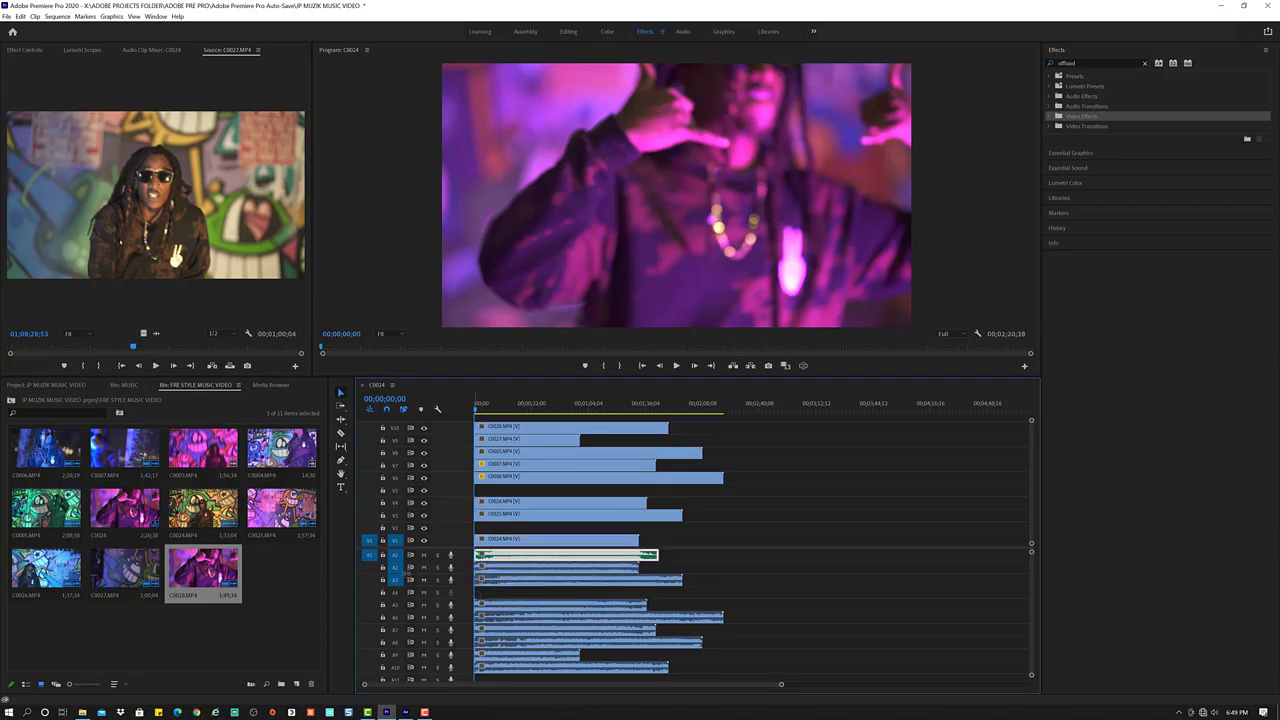
{"action": "left_click", "coordinate": [411, 558]}
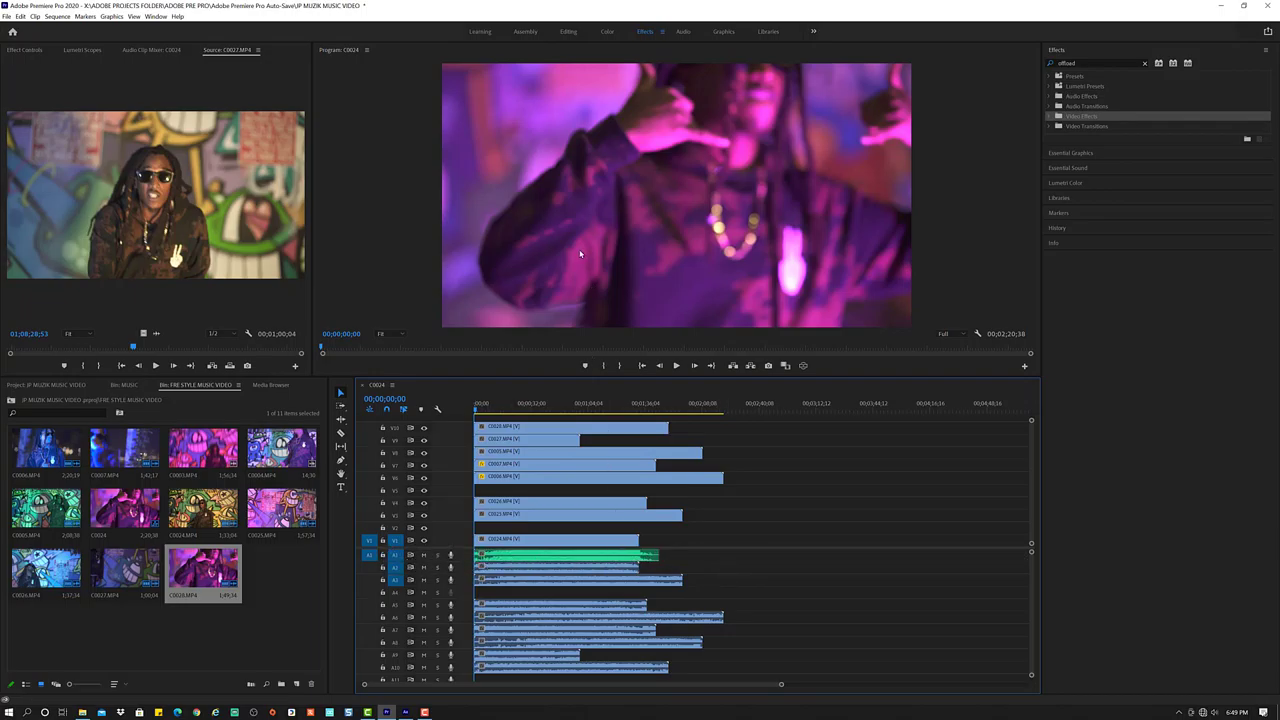
{"action": "scroll", "coordinate": [515, 492], "scroll_direction": "down", "scroll_amount": 3}
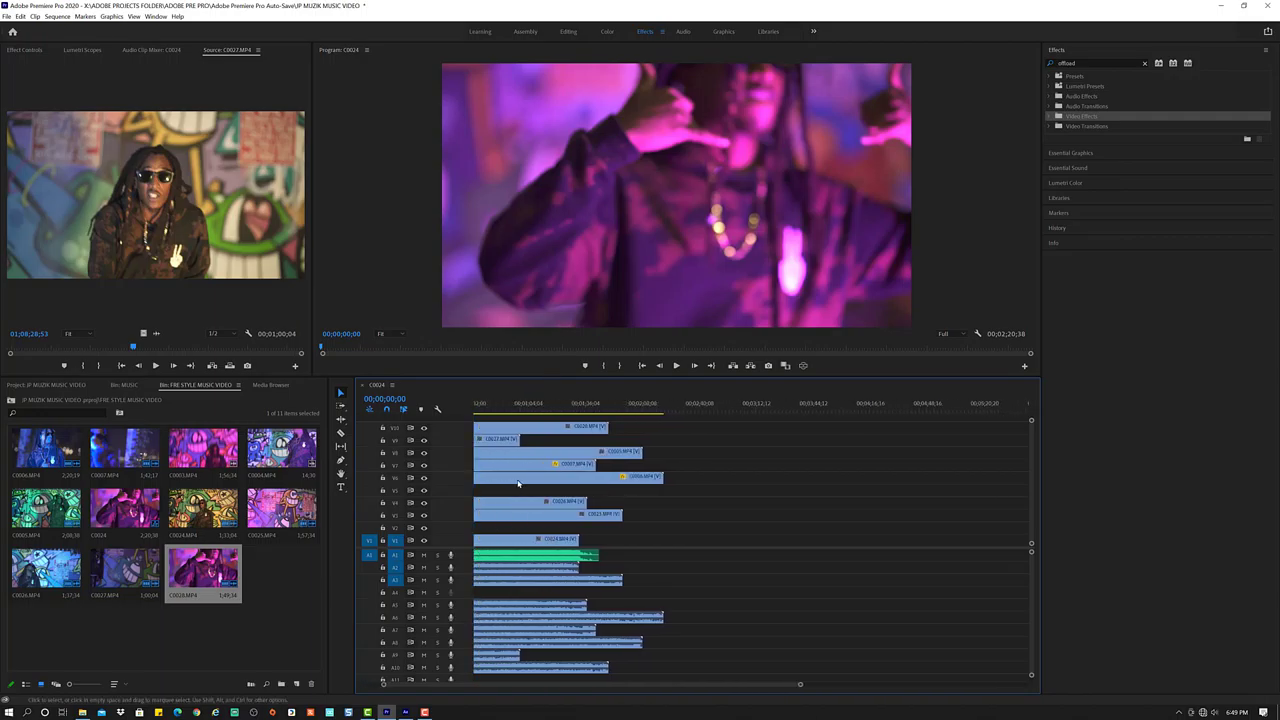
{"action": "scroll", "coordinate": [512, 470], "scroll_direction": "up", "scroll_amount": 3}
{"action": "left_click_drag", "start_coordinate": [481, 409], "coordinate": [496, 409]}
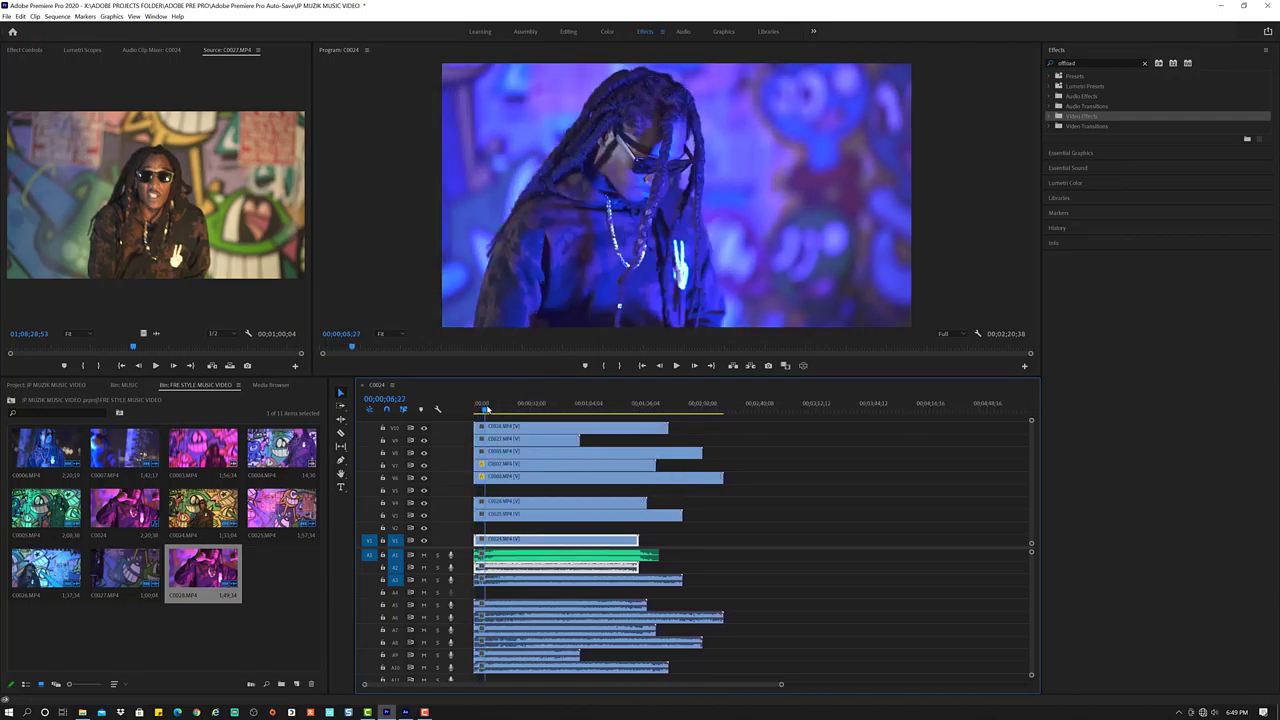
Step: Inspect the C0028 clip's Motion settings on V10, undoing a trial scale change to keep 100%
{"action": "left_click", "coordinate": [520, 426]}
{"action": "left_click", "coordinate": [530, 431]}
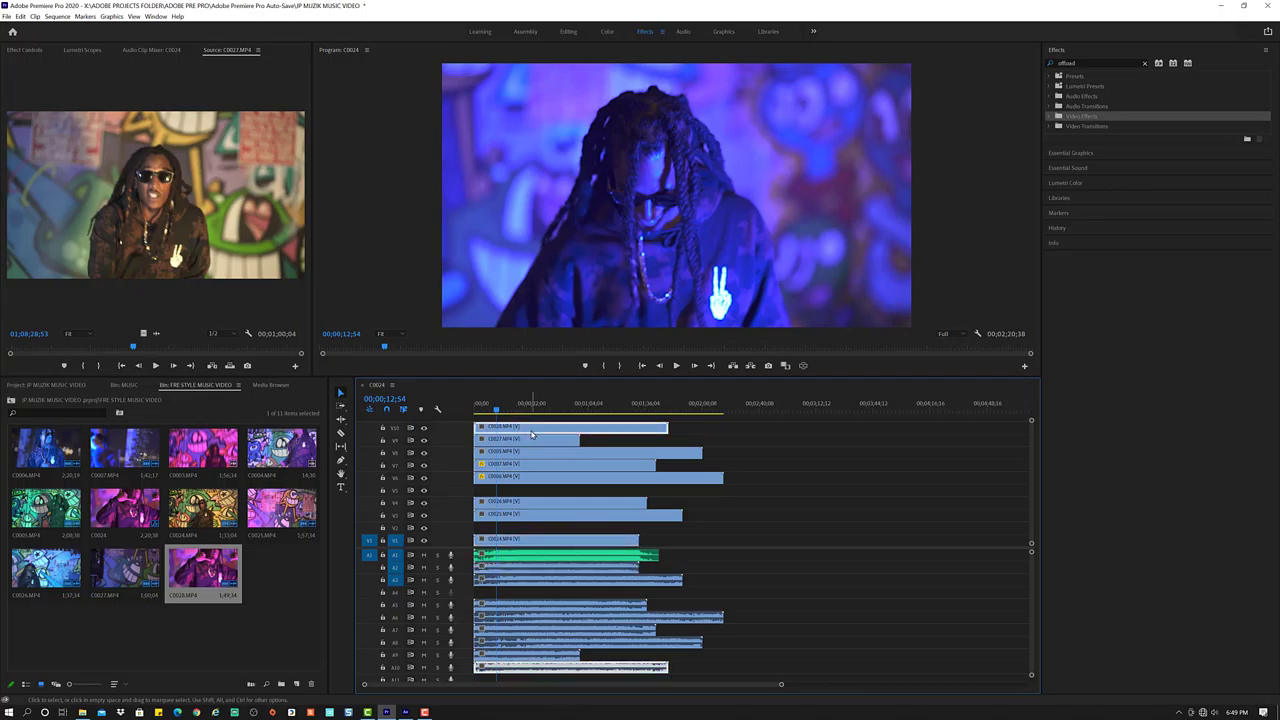
{"action": "left_click", "coordinate": [30, 50]}
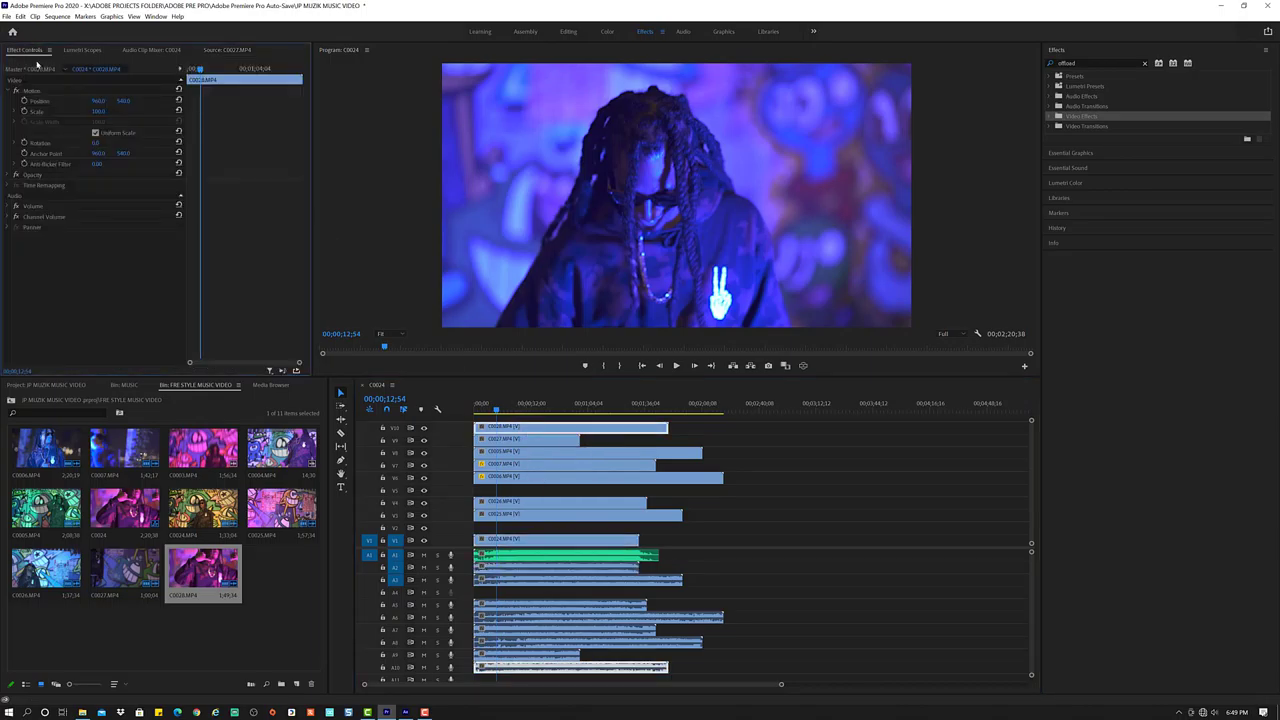
{"action": "left_click_drag", "start_coordinate": [97, 111], "coordinate": [105, 118]}
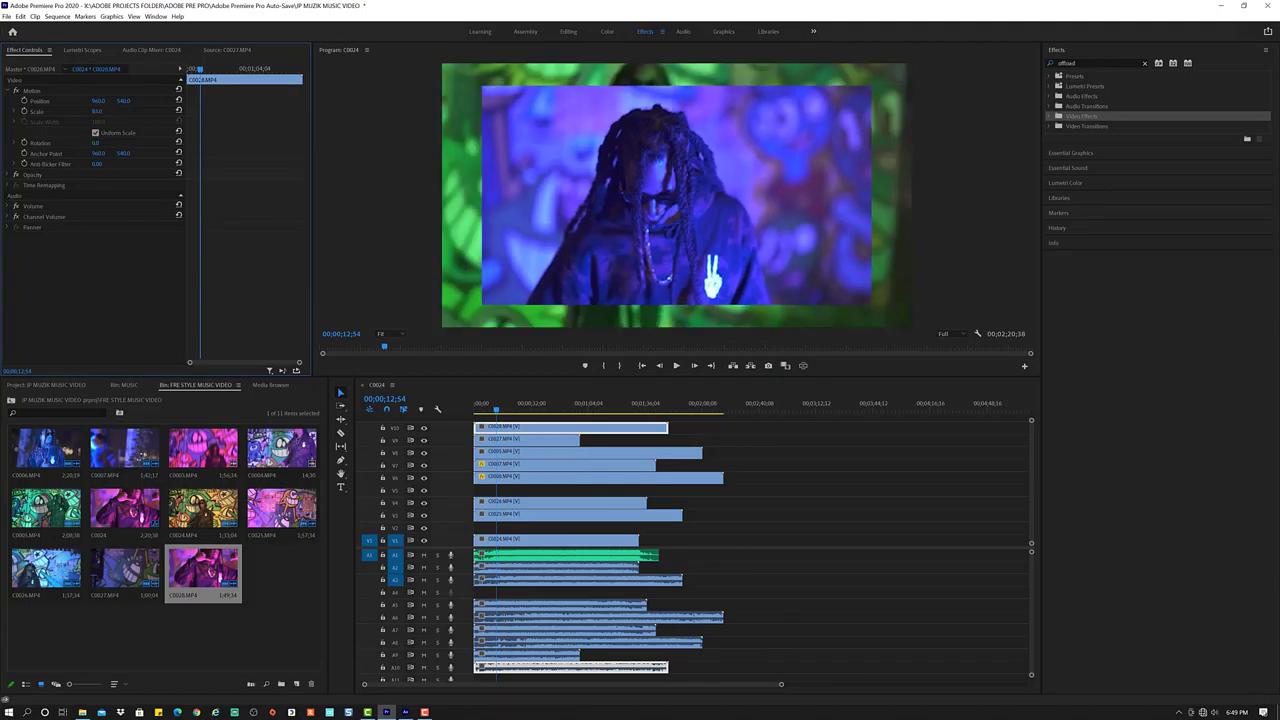
{"action": "key", "text": "ctrl+z"}
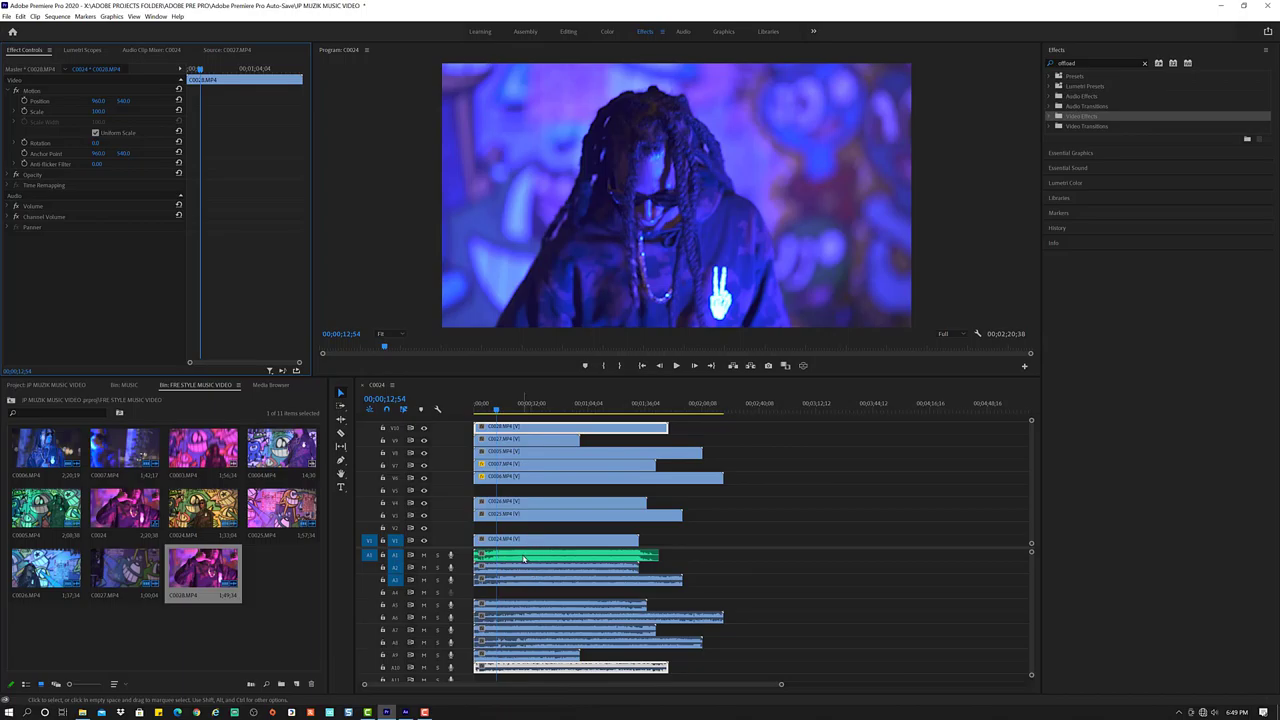
{"action": "left_click", "coordinate": [523, 559]}
Step: Select all clips in the sequence and synchronize them by Audio using Track Channel 1
{"action": "right_click", "coordinate": [523, 559]}
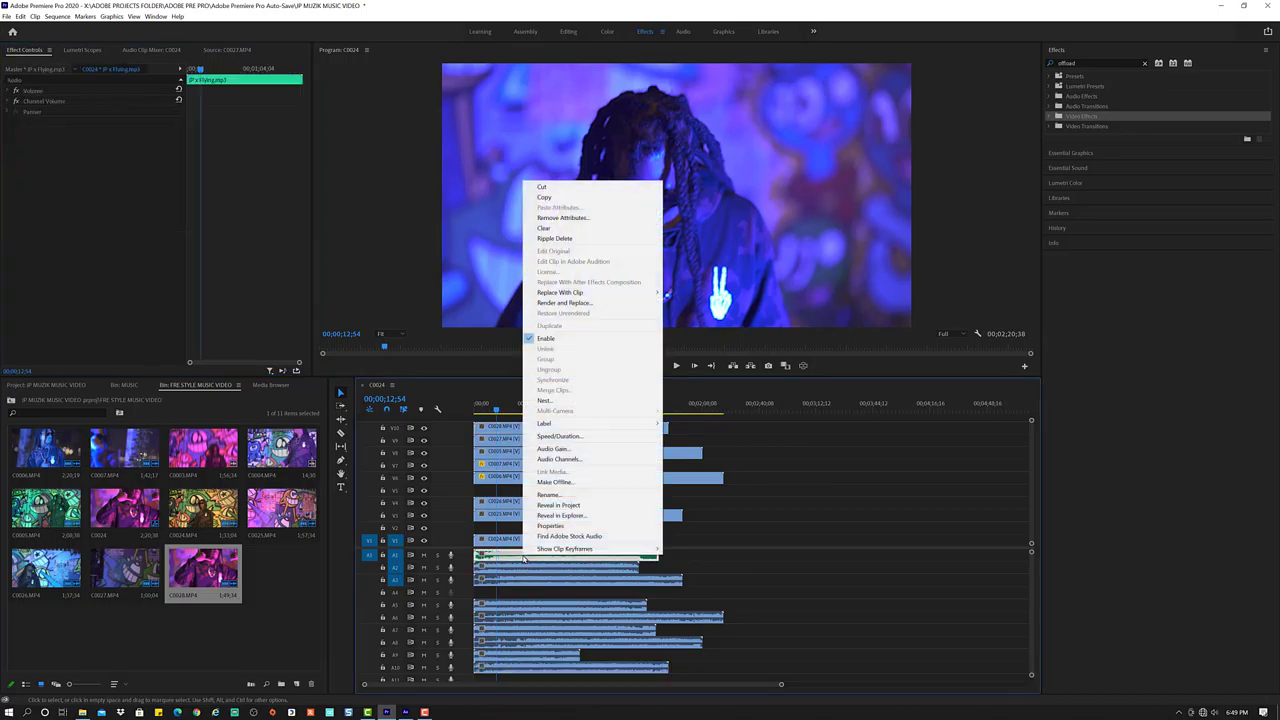
{"action": "key", "text": "Escape"}
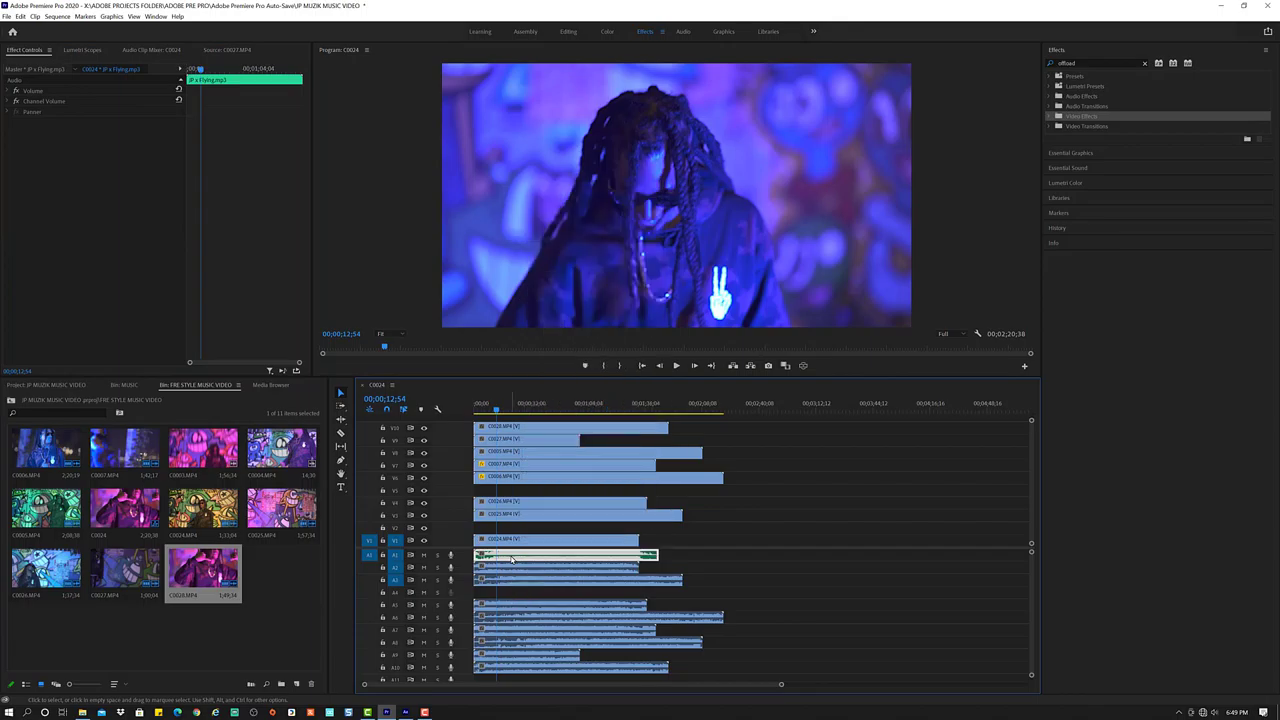
{"action": "key", "text": "ctrl+a"}
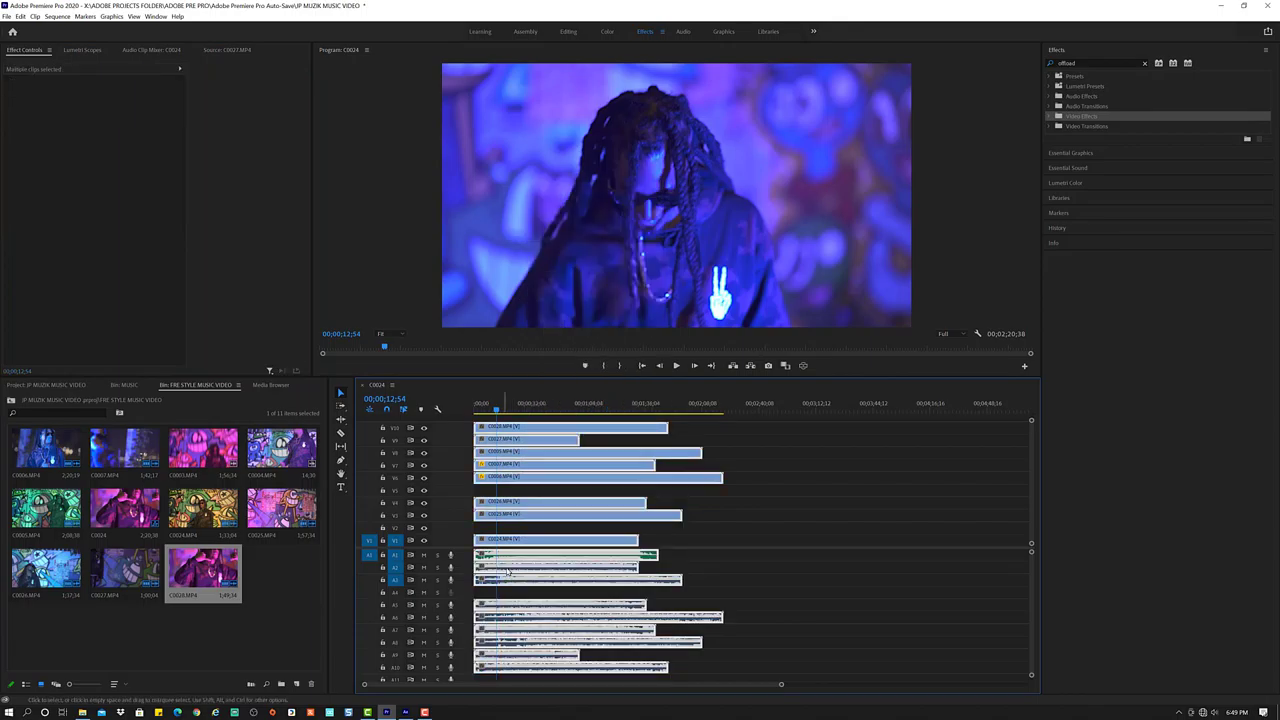
{"action": "right_click", "coordinate": [517, 561]}
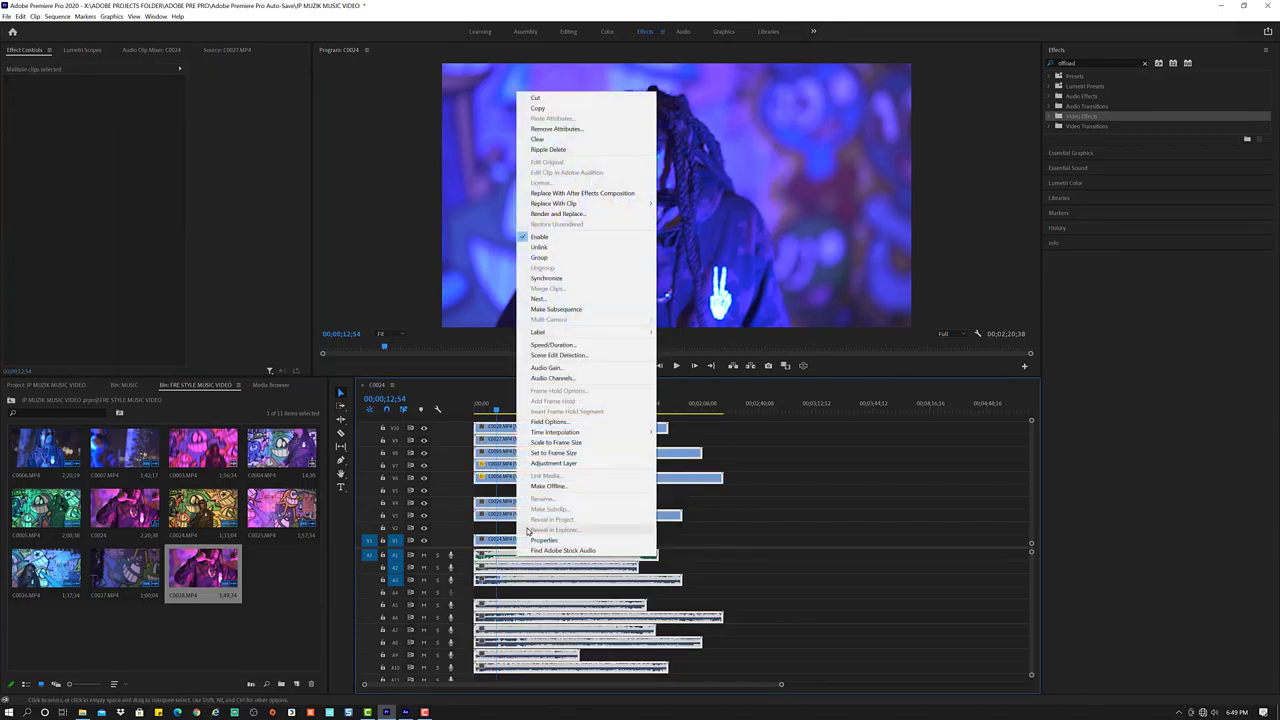
{"action": "left_click", "coordinate": [583, 278]}
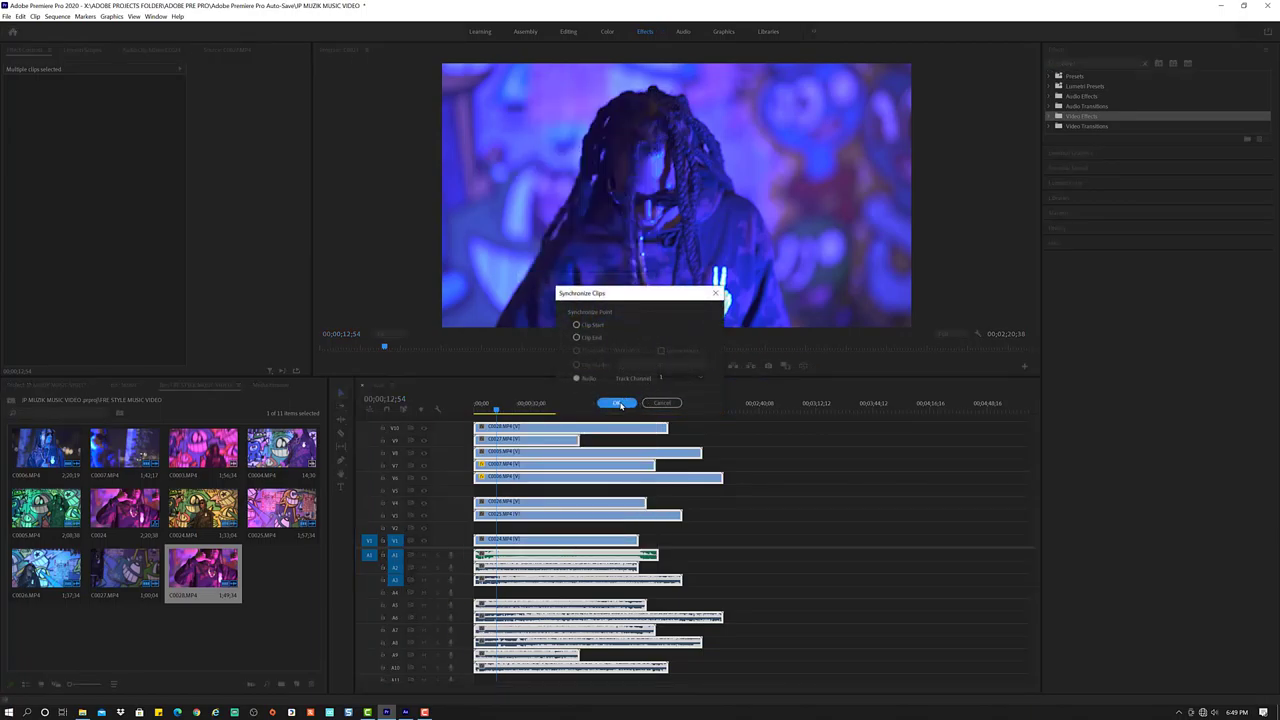
{"action": "left_click", "coordinate": [658, 378]}
{"action": "left_click", "coordinate": [668, 403]}
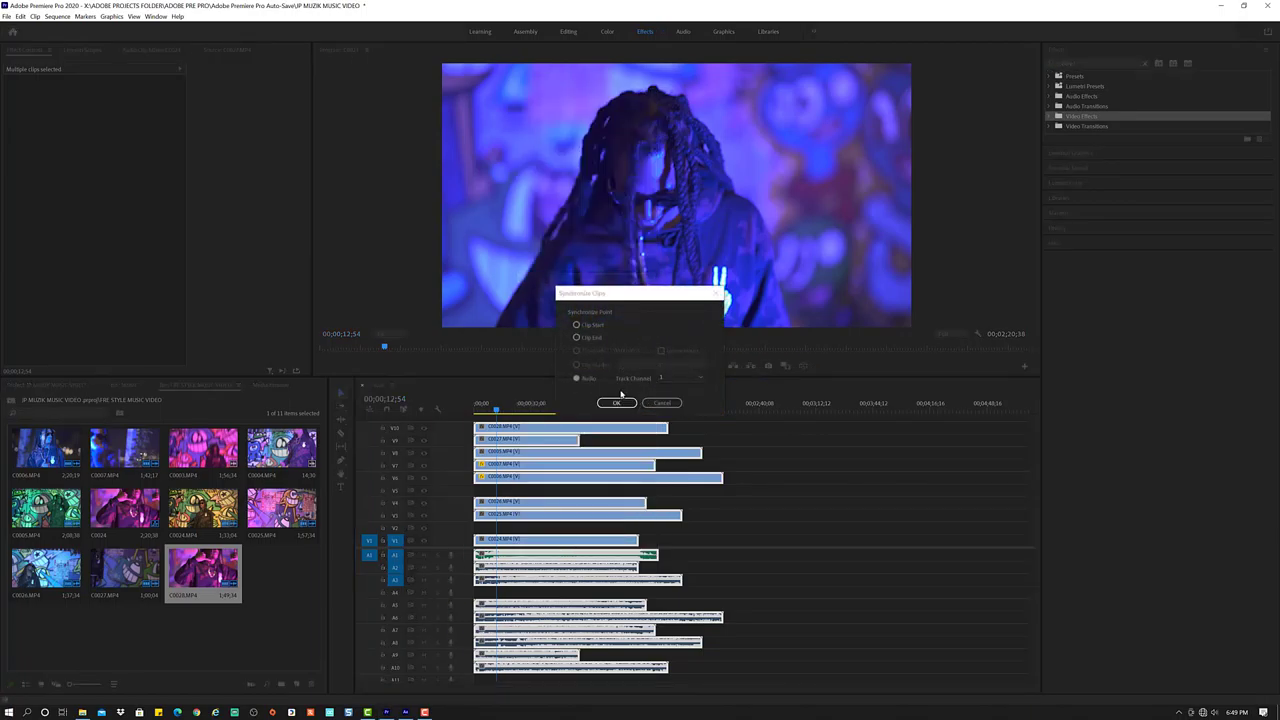
{"action": "left_click", "coordinate": [616, 403]}
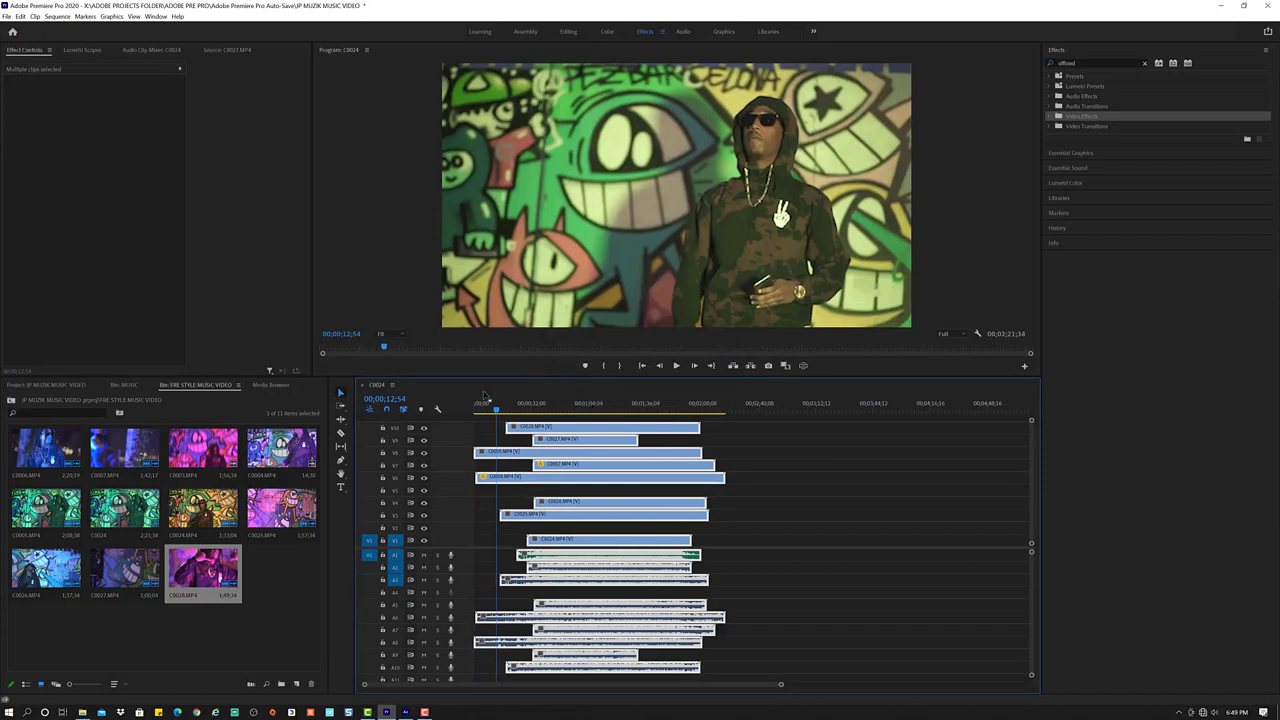
Step: Play the synced sequence from the start, then from about 24 seconds to 00;00;48;21, and deselect all clips
{"action": "left_click_drag", "start_coordinate": [496, 410], "coordinate": [444, 423]}
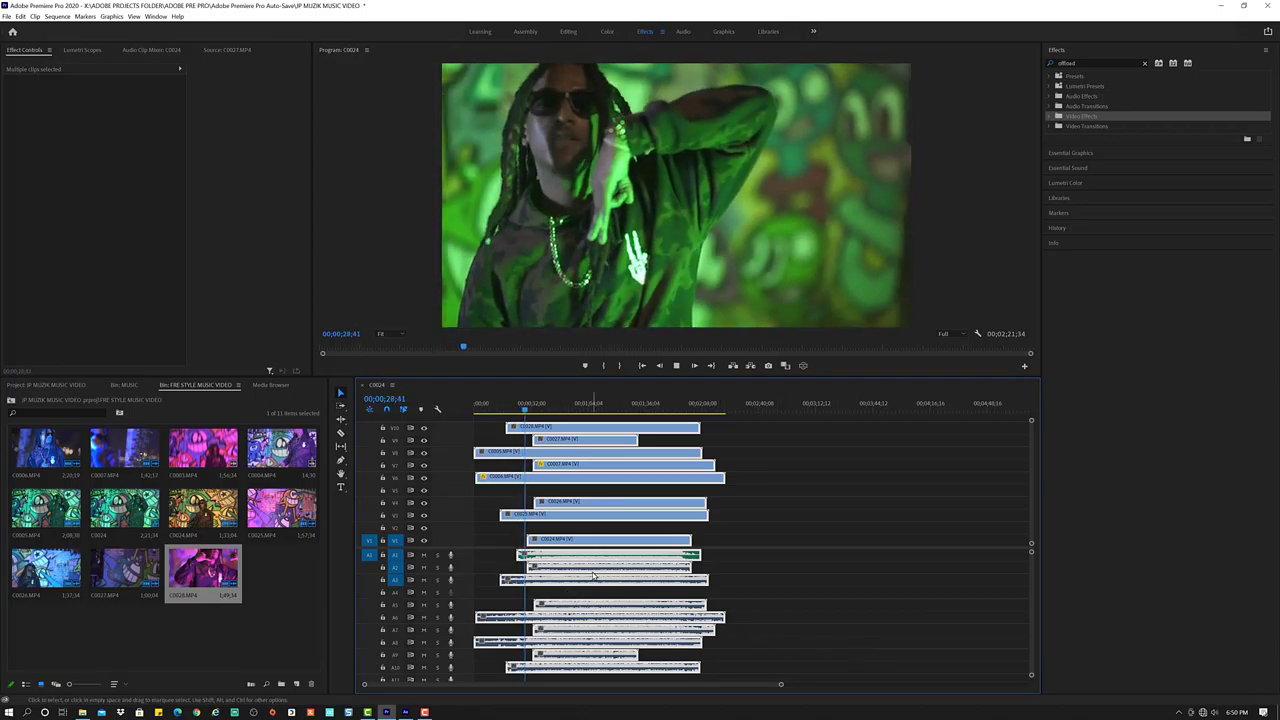
{"action": "key", "text": "space"}
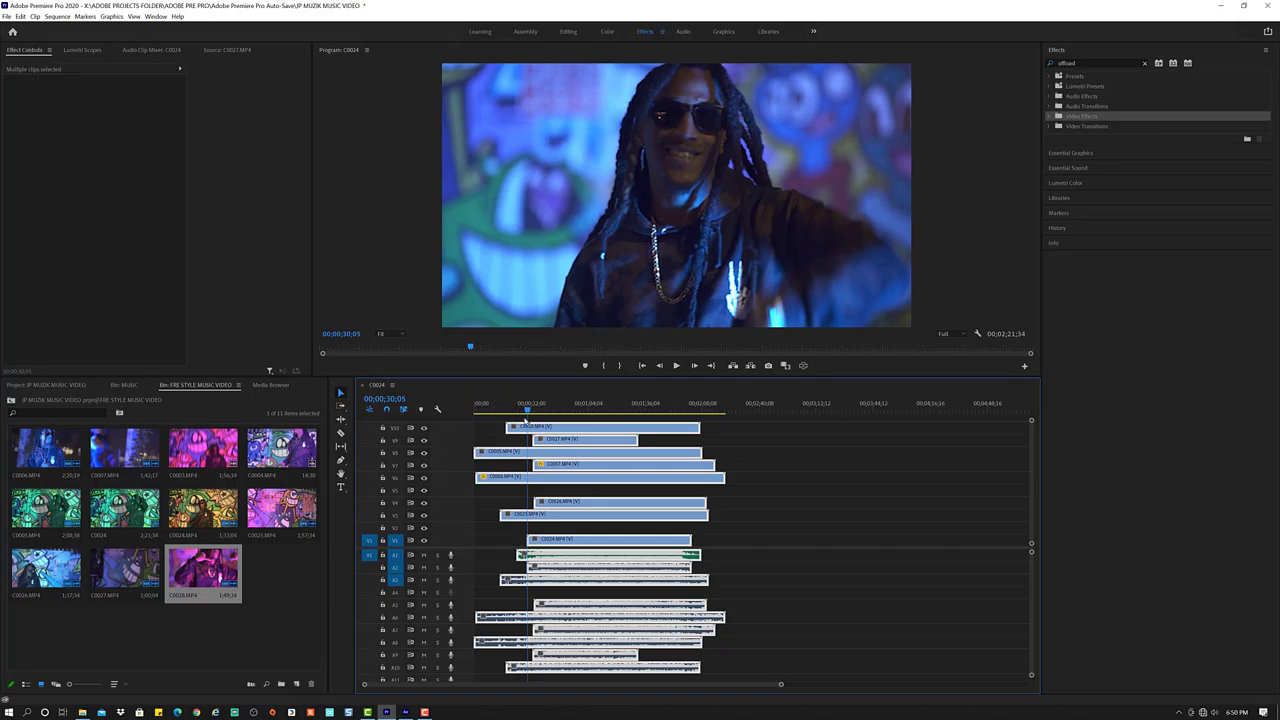
{"action": "left_click", "coordinate": [519, 408]}
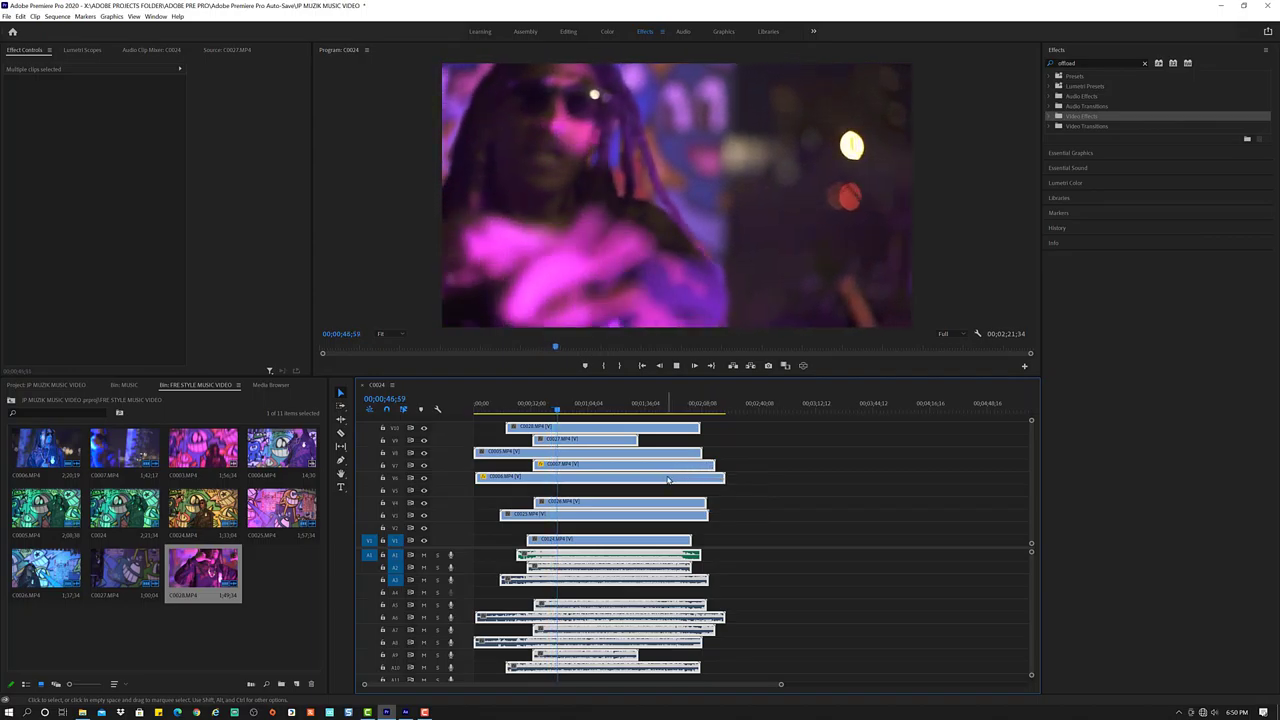
{"action": "key", "text": "space"}
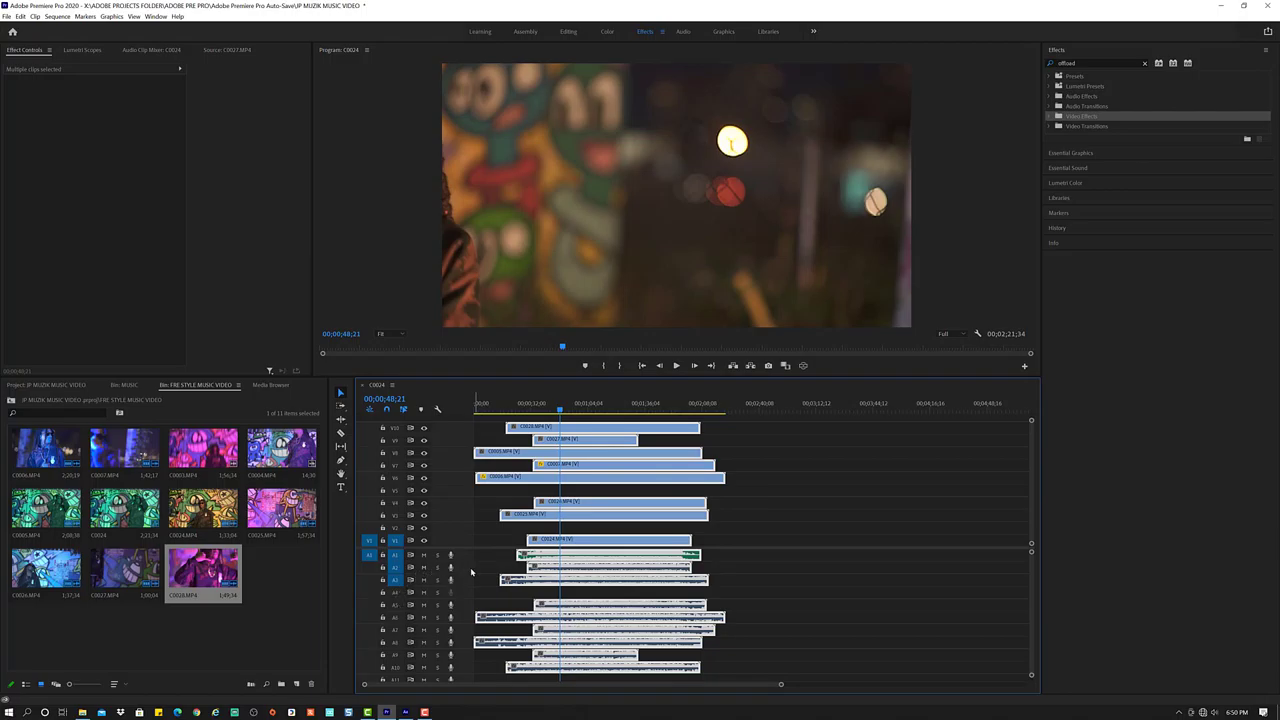
{"action": "left_click_drag", "start_coordinate": [518, 571], "coordinate": [421, 560]}
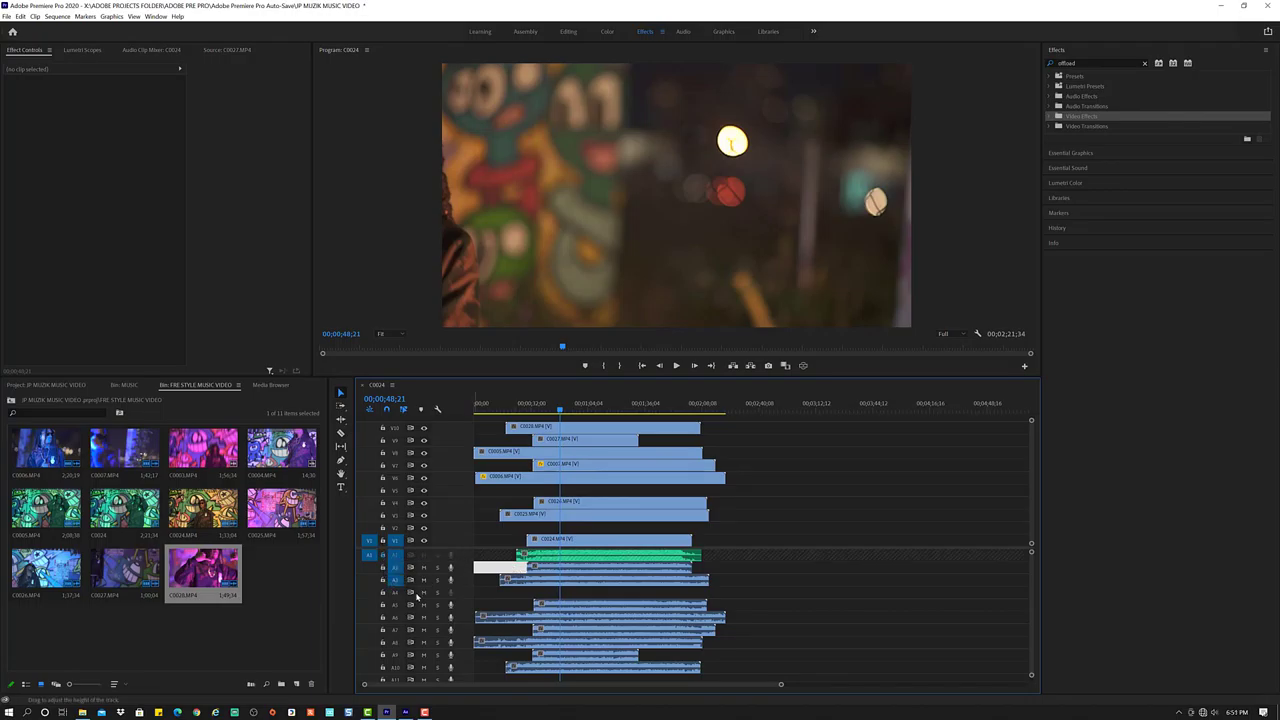
Step: Mute audio tracks A2, A3, A4, A5 and A10, then select the C0024 clip on V1
{"action": "left_click", "coordinate": [424, 567]}
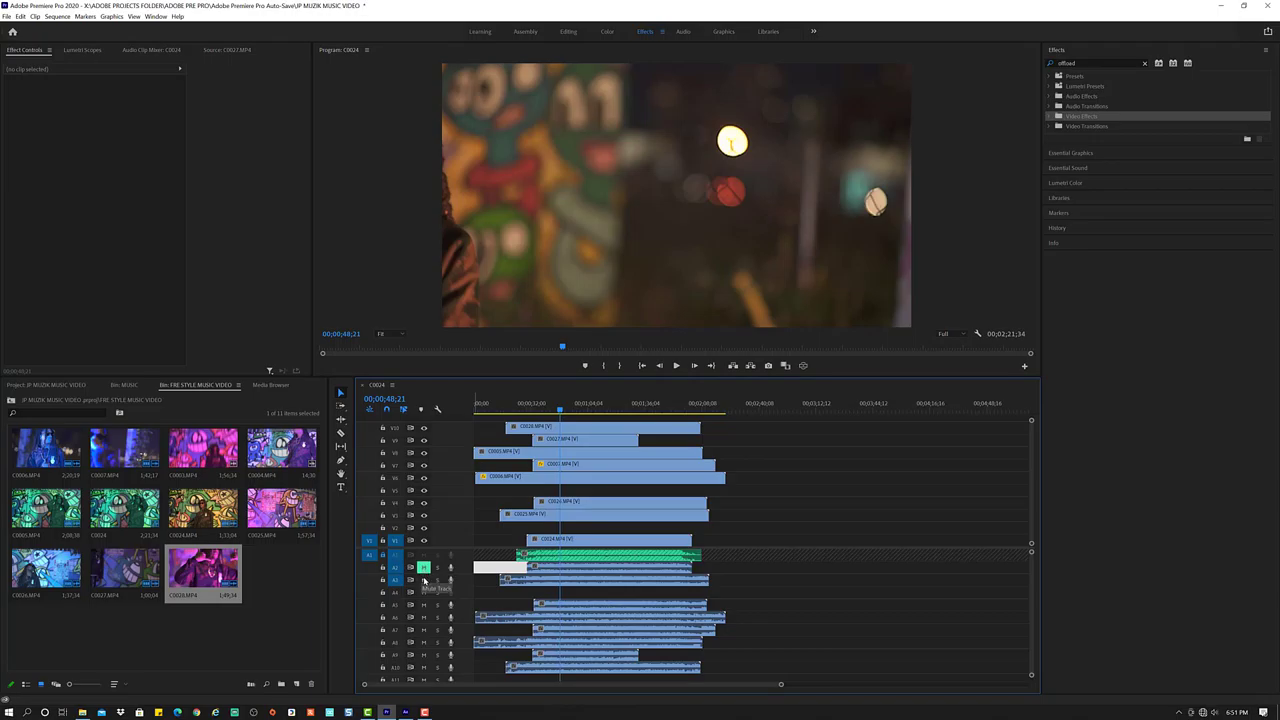
{"action": "left_click", "coordinate": [424, 580]}
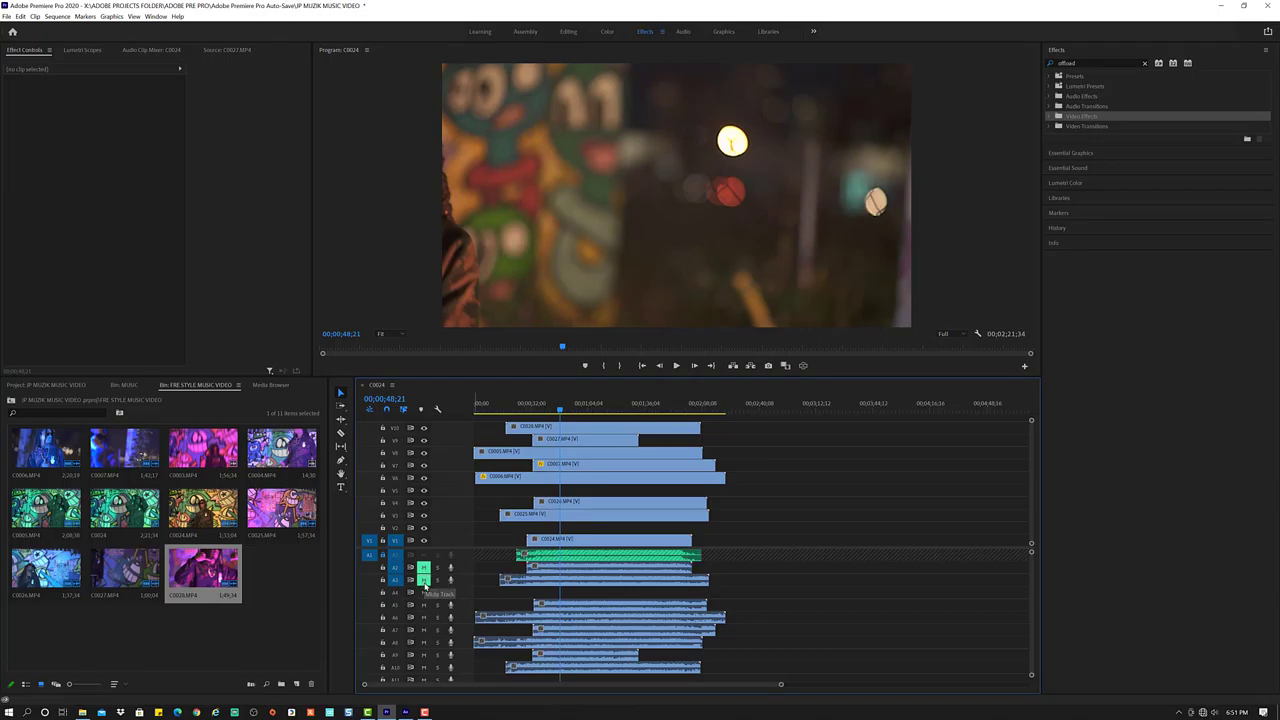
{"action": "left_click", "coordinate": [424, 592]}
{"action": "left_click", "coordinate": [424, 604]}
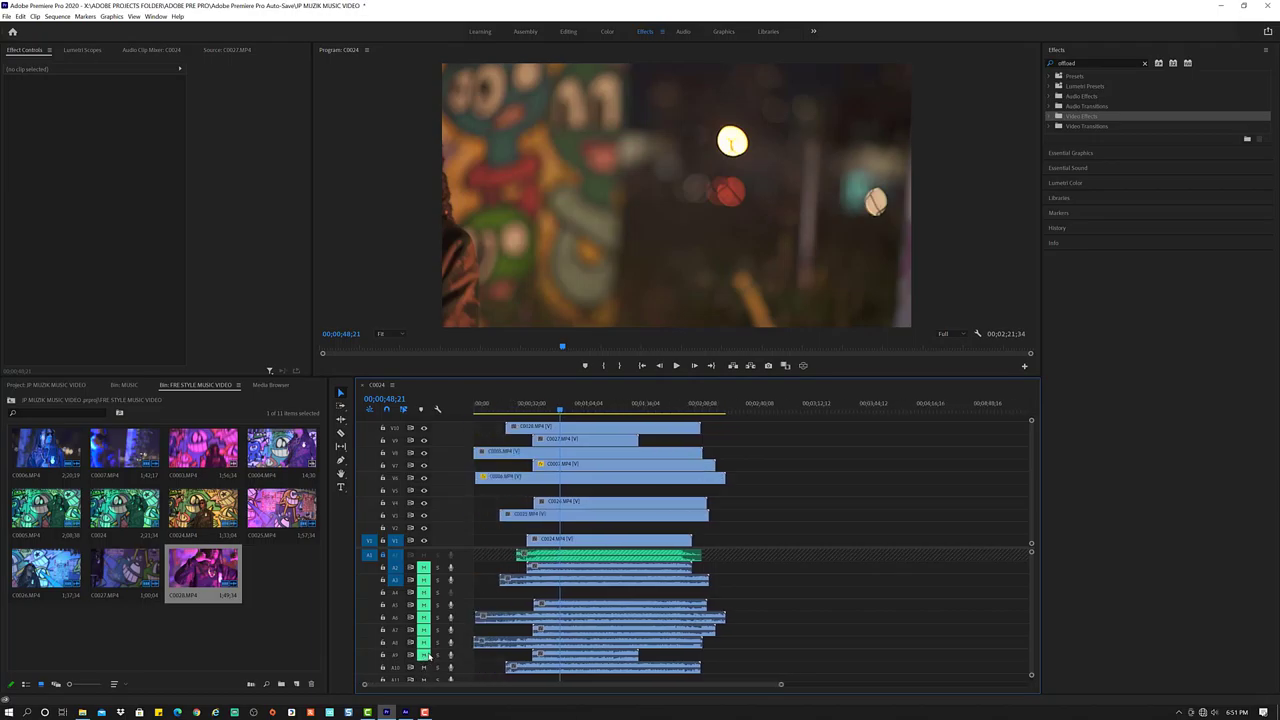
{"action": "left_click", "coordinate": [424, 666]}
{"action": "left_click", "coordinate": [549, 539]}
{"action": "left_click", "coordinate": [531, 408]}
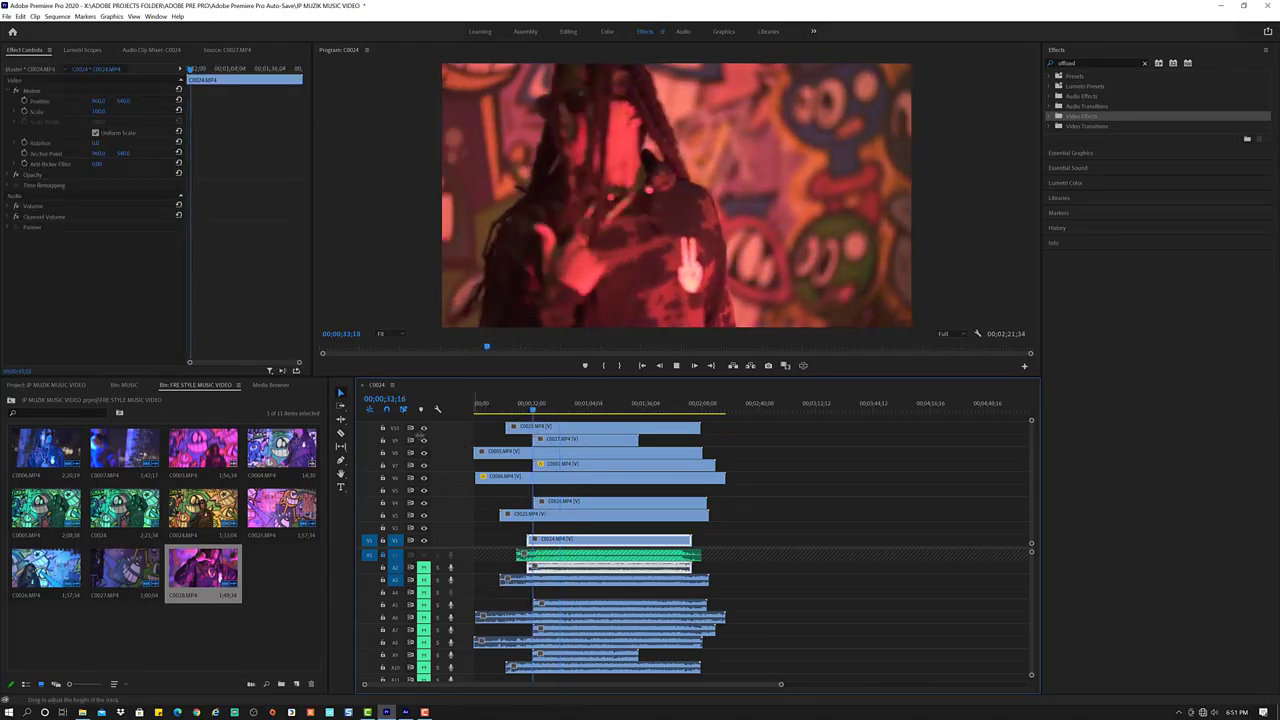
Step: Turn off output of video tracks V10, V9 and V8 while the sequence plays
{"action": "left_click", "coordinate": [424, 428]}
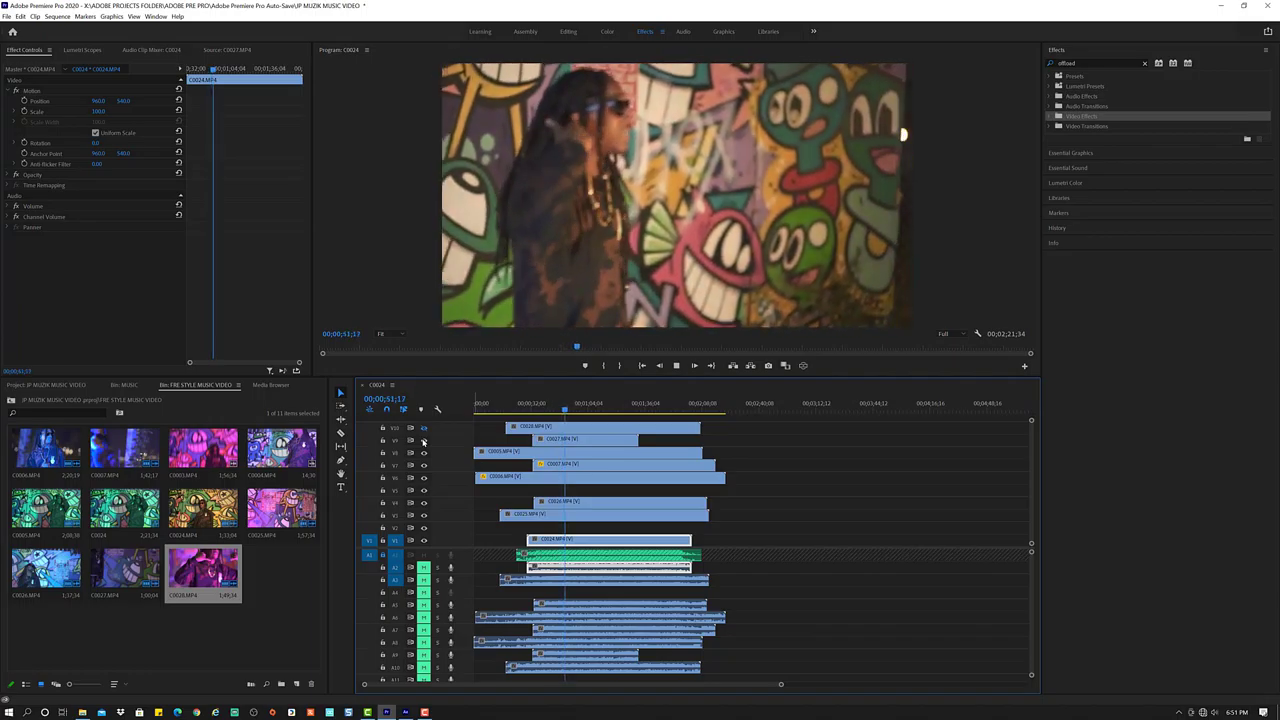
{"action": "left_click", "coordinate": [423, 441]}
{"action": "key", "text": "space"}
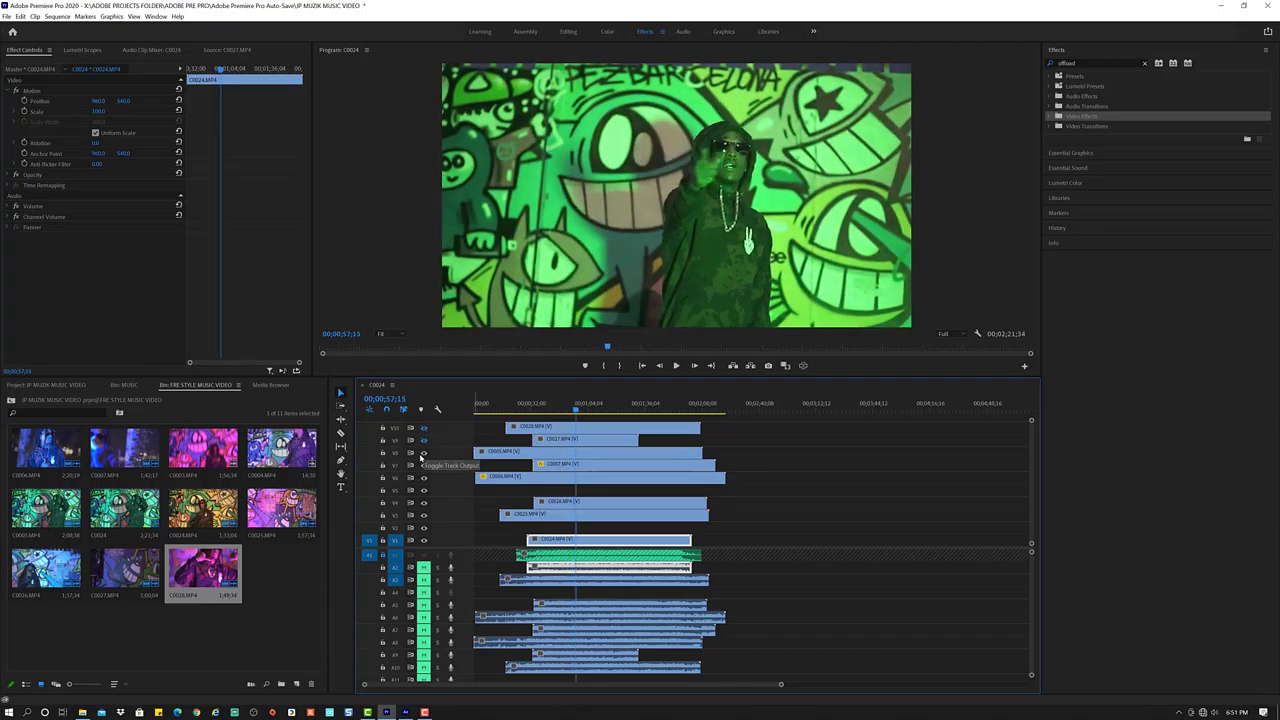
{"action": "left_click", "coordinate": [424, 454]}
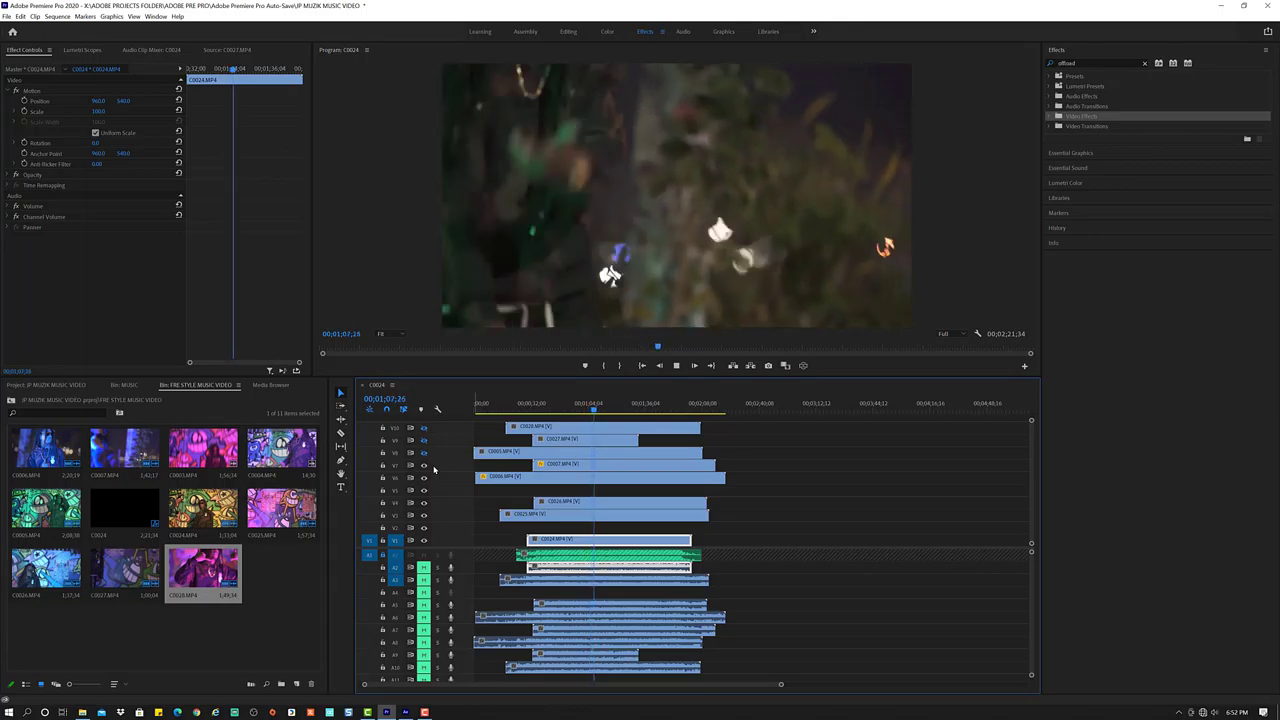
Step: Turn off V7's track output and play on to 01;18;24 to check the revealed angle
{"action": "key", "text": "space"}
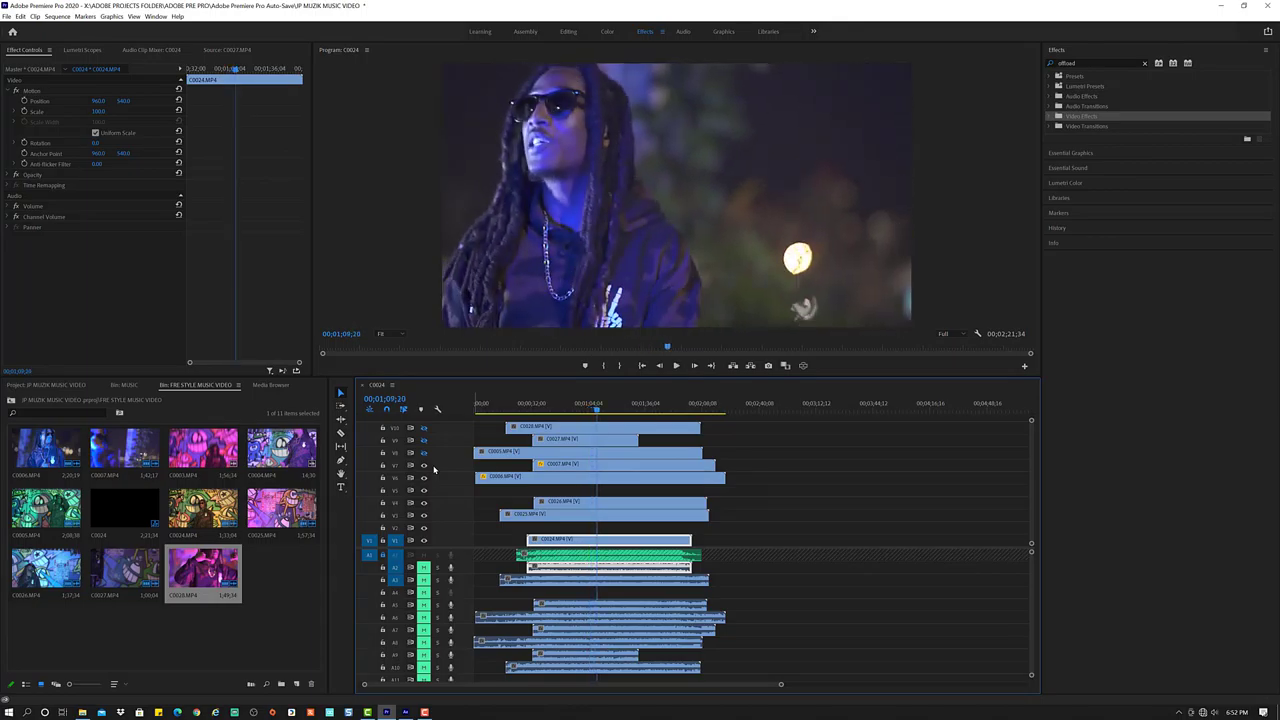
{"action": "left_click", "coordinate": [424, 466]}
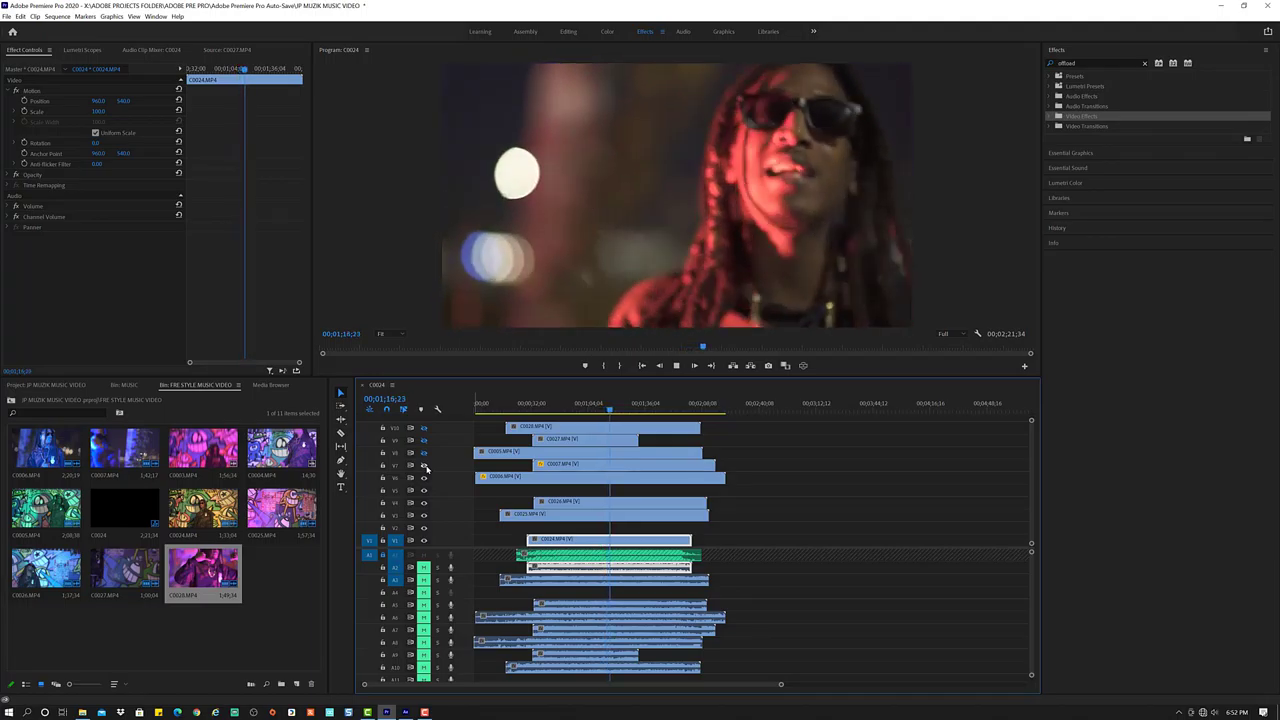
{"action": "key", "text": "space"}
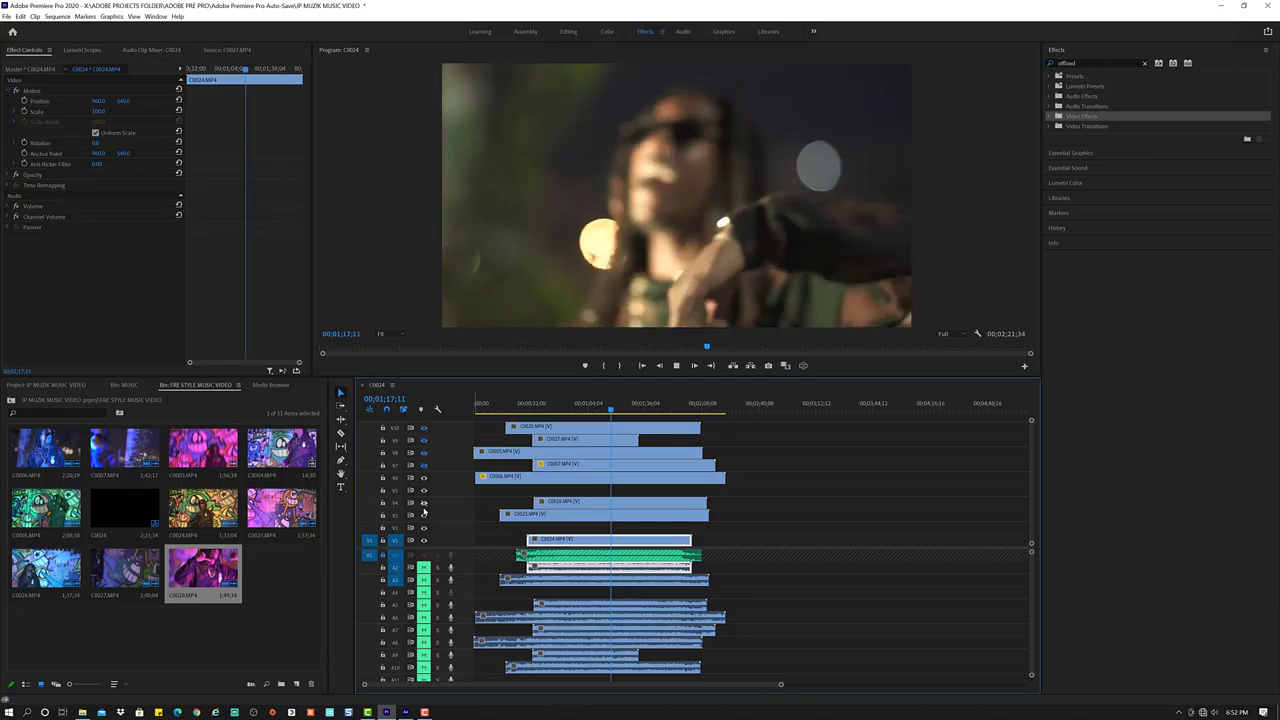
{"action": "key", "text": "space"}
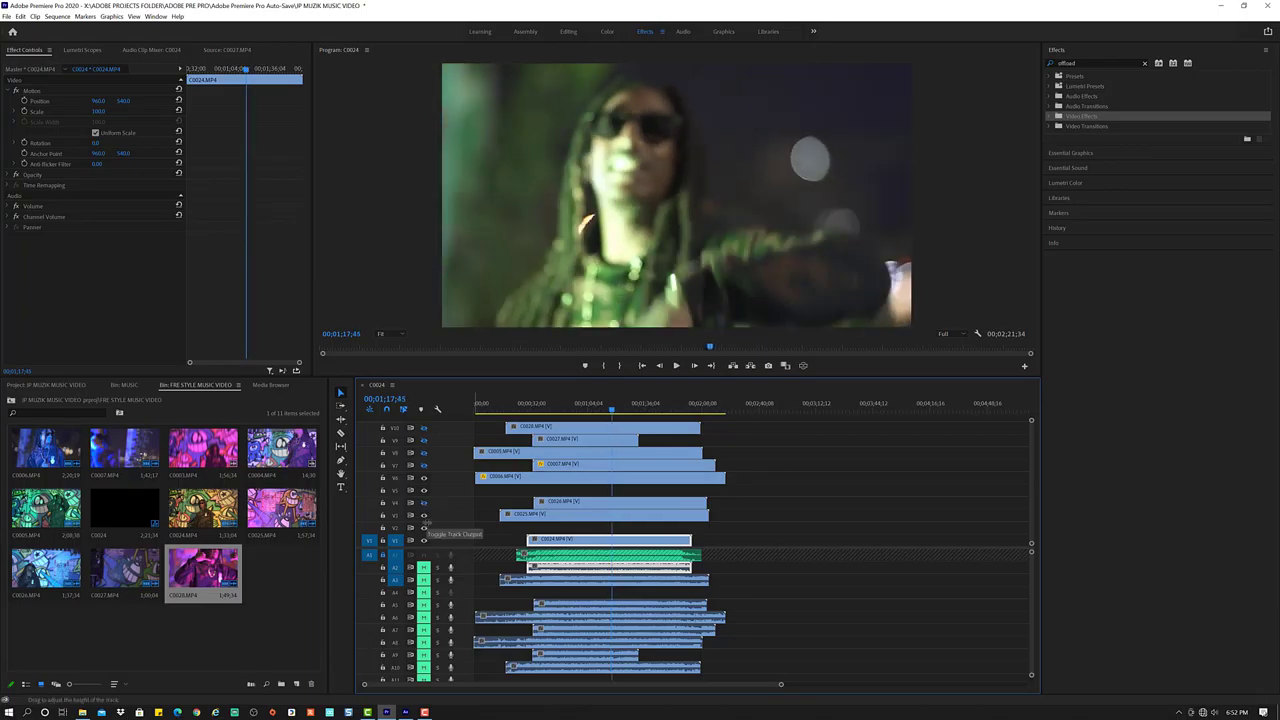
{"action": "key", "text": "space"}
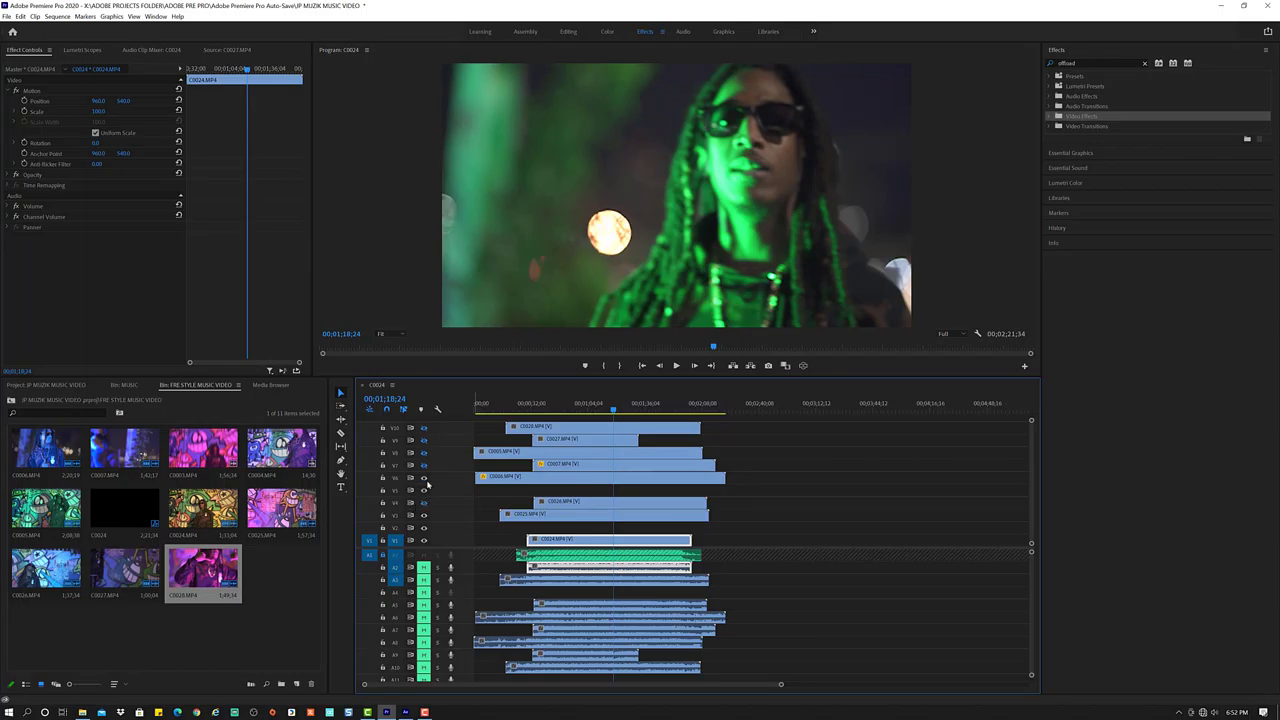
Step: Turn off V6 and V3 output, previewing each newly exposed angle up to 01;26;42
{"action": "left_click", "coordinate": [424, 479]}
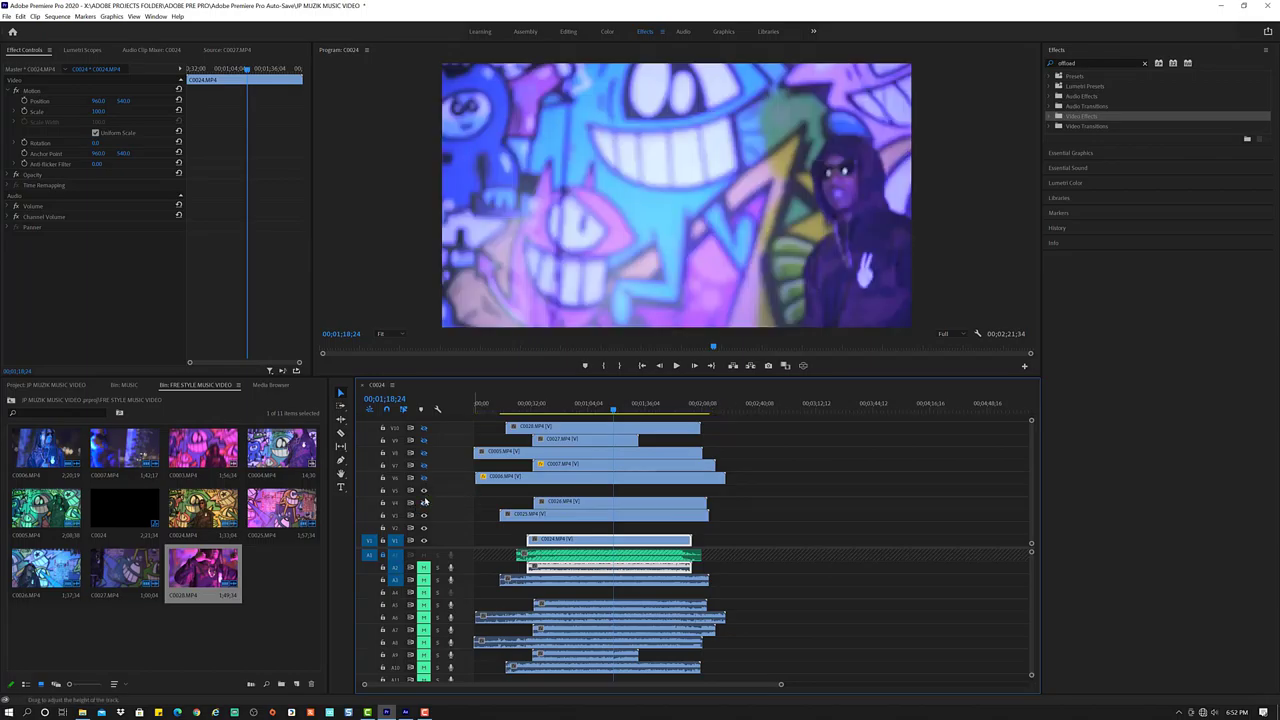
{"action": "key", "text": "space"}
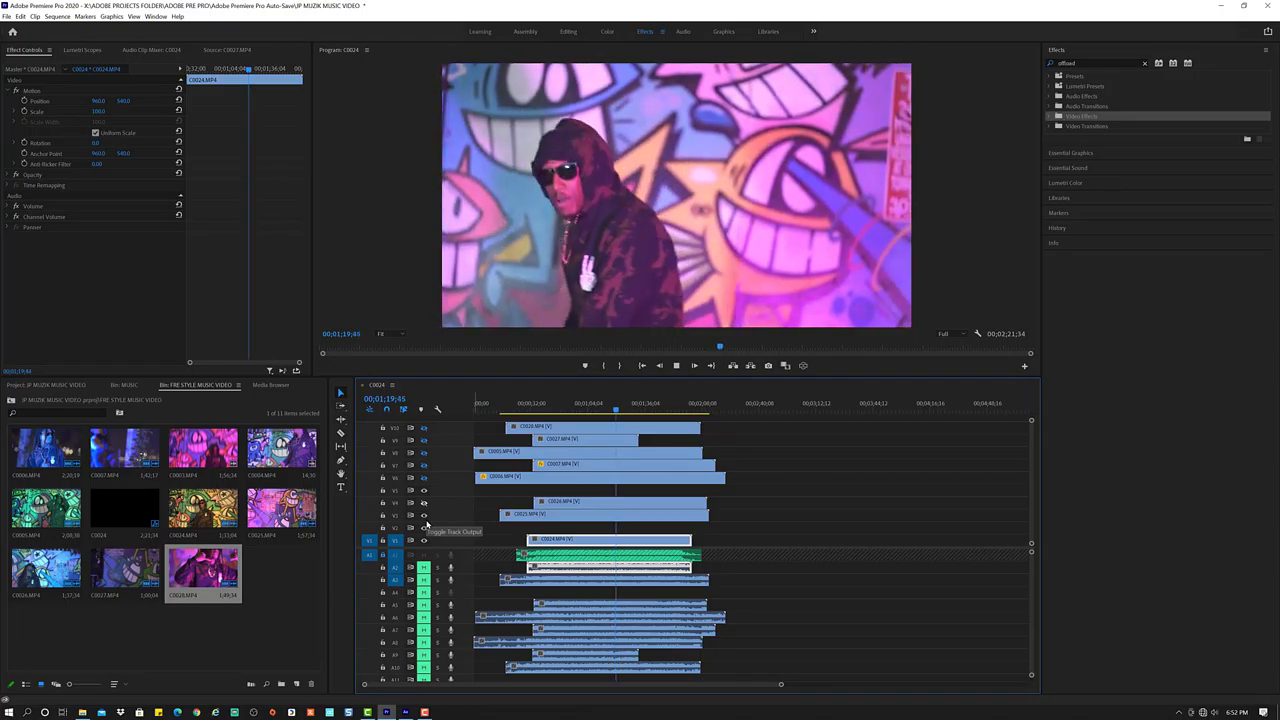
{"action": "key", "text": "space"}
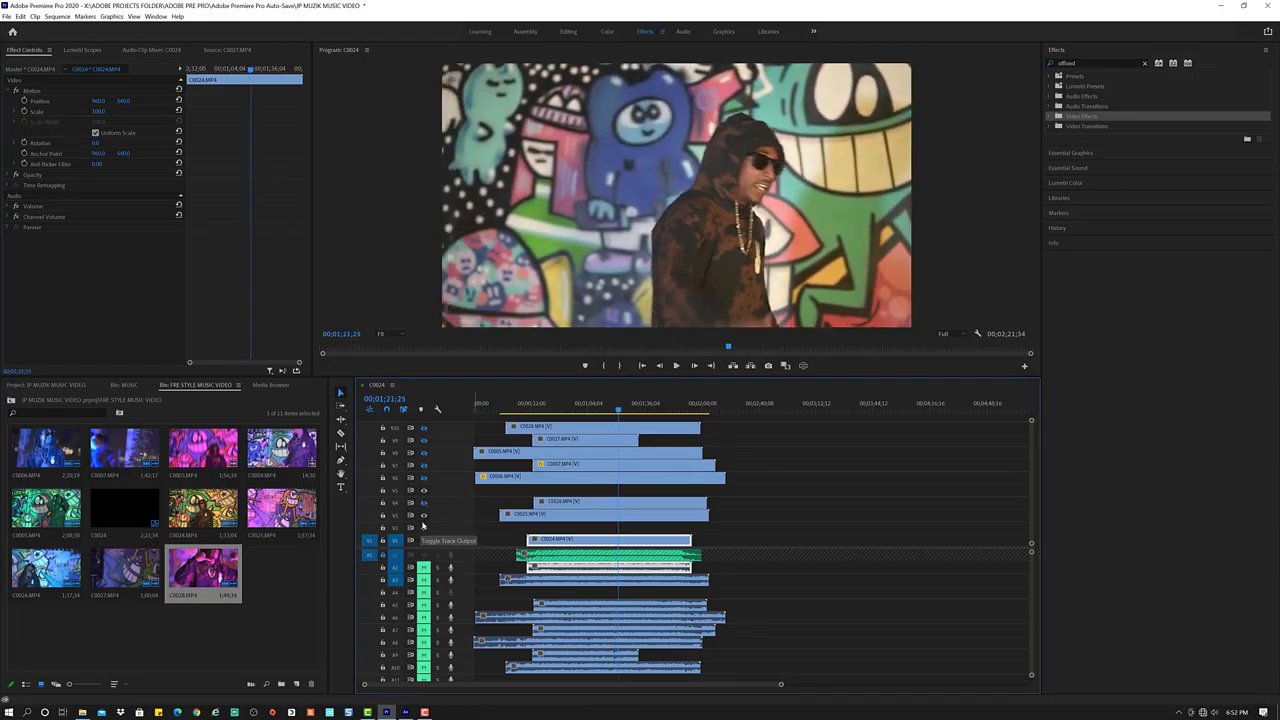
{"action": "left_click", "coordinate": [423, 515]}
{"action": "key", "text": "space"}
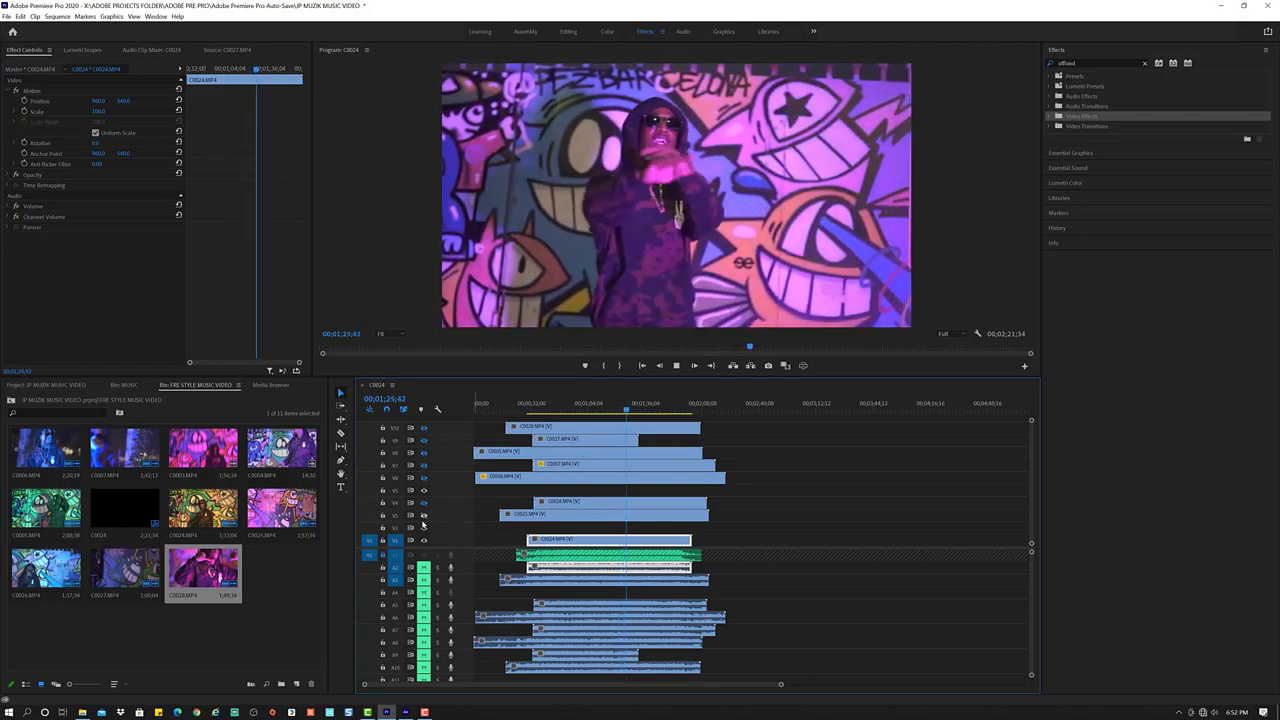
{"action": "key", "text": "space"}
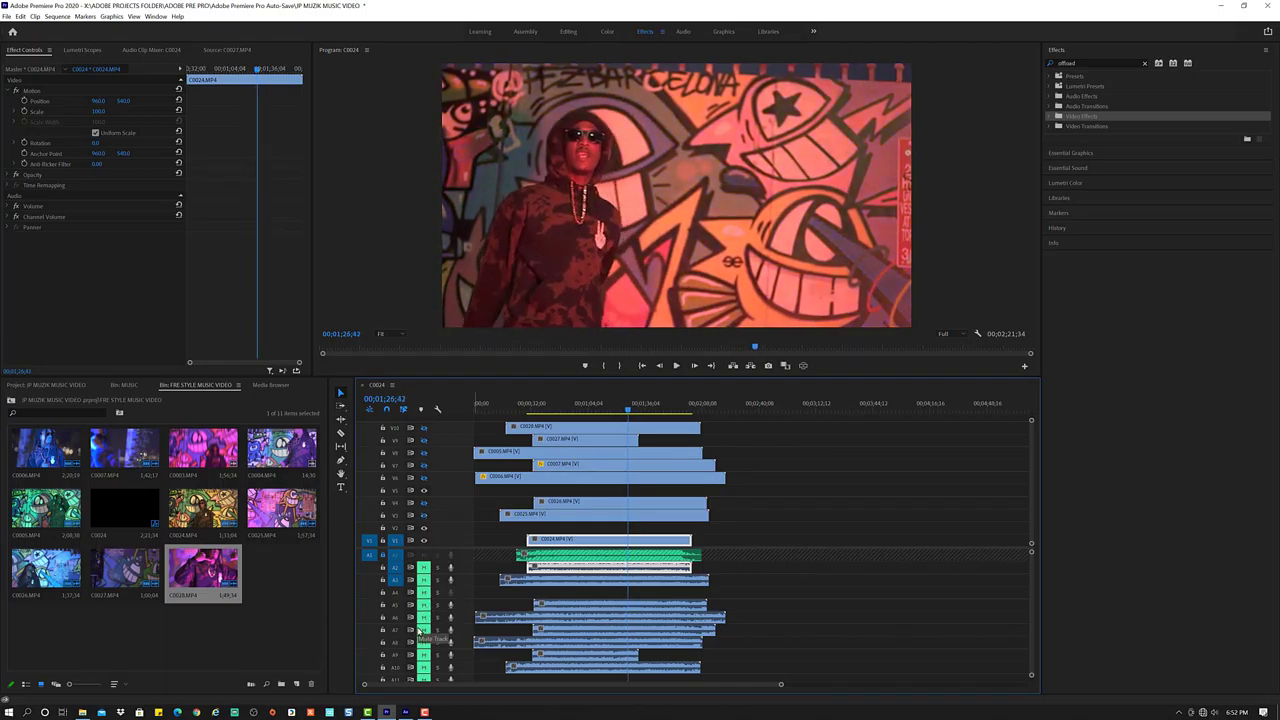